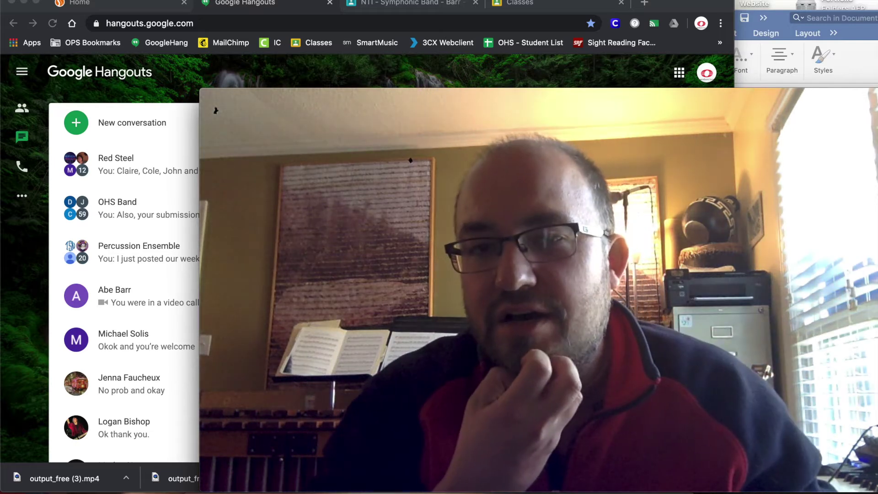
Shrink the Movie Recording window to uncover the Google Hangouts page, bring the browser forward, and dismiss the Facebook notification.
{"action": "mouse_move", "coordinate": [567, 256]}
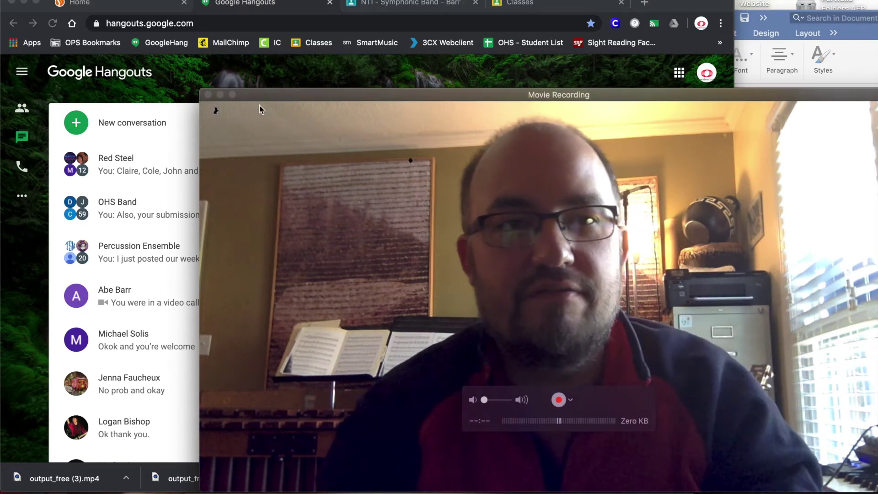
{"action": "left_click_drag", "start_coordinate": [202, 92], "coordinate": [662, 343]}
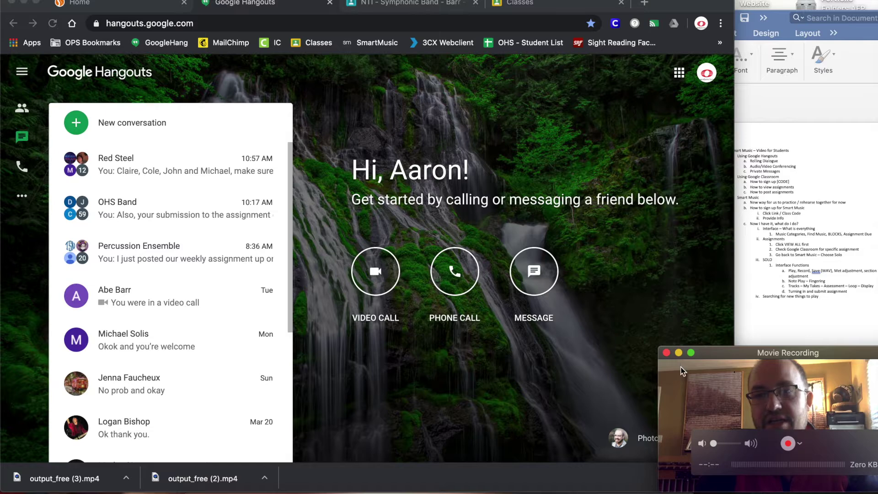
{"action": "left_click", "coordinate": [616, 252]}
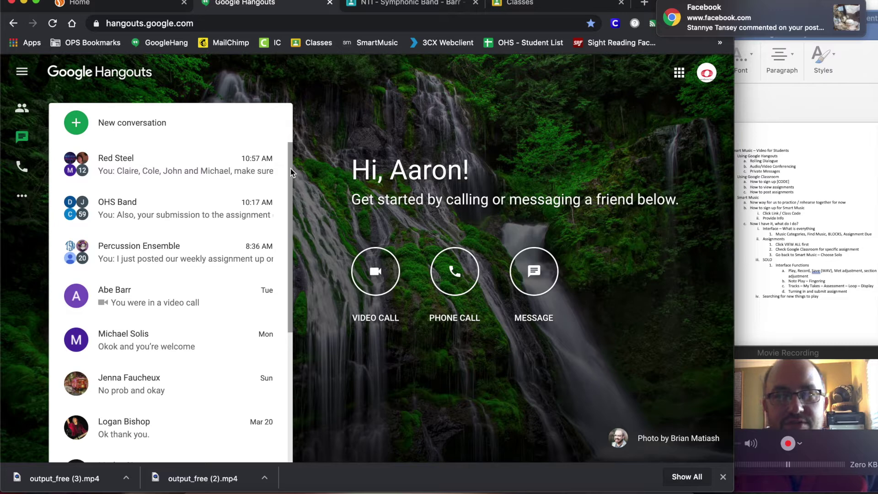
{"action": "left_click", "coordinate": [845, 11]}
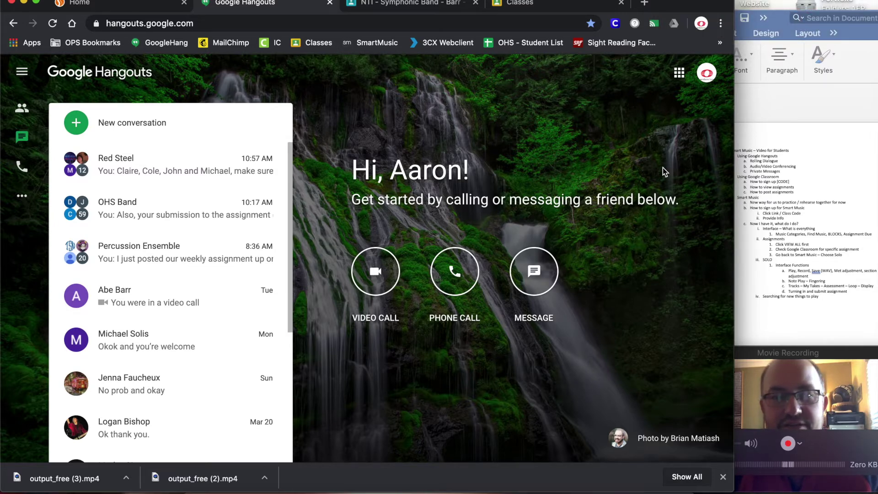
Open the OHS Band group conversation and look back through its history to the first welcome message.
{"action": "left_click", "coordinate": [160, 221]}
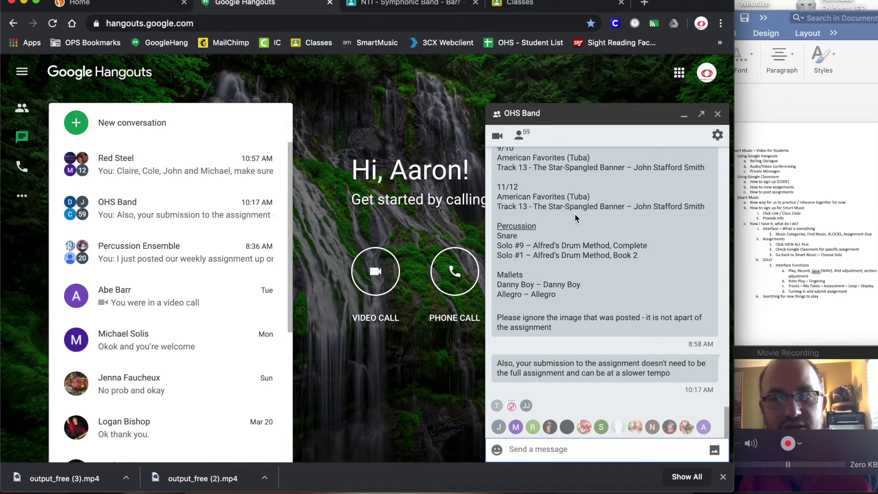
{"action": "scroll", "coordinate": [572, 286], "scroll_direction": "up", "scroll_amount": 10}
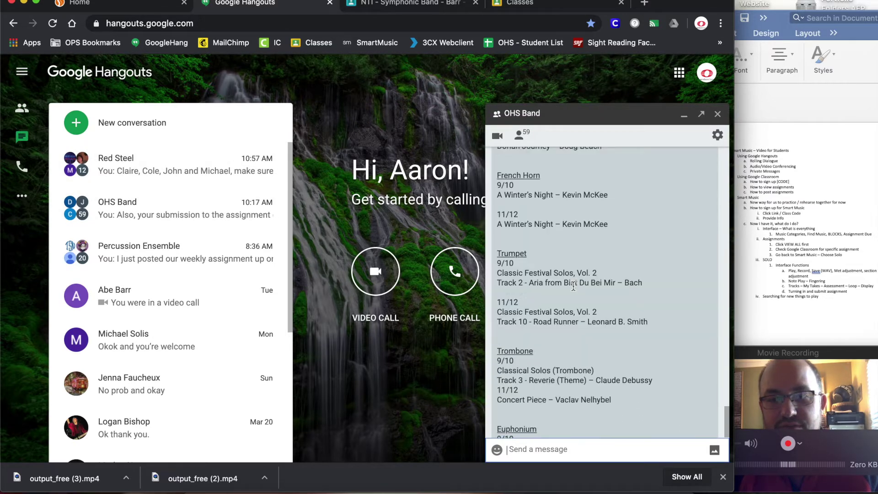
{"action": "scroll", "coordinate": [574, 289], "scroll_direction": "up", "scroll_amount": 10}
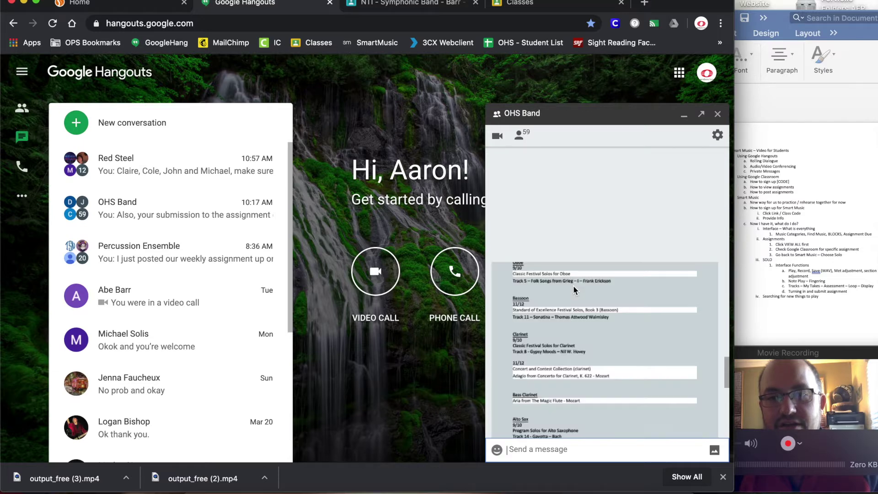
{"action": "scroll", "coordinate": [574, 290], "scroll_direction": "up", "scroll_amount": 10}
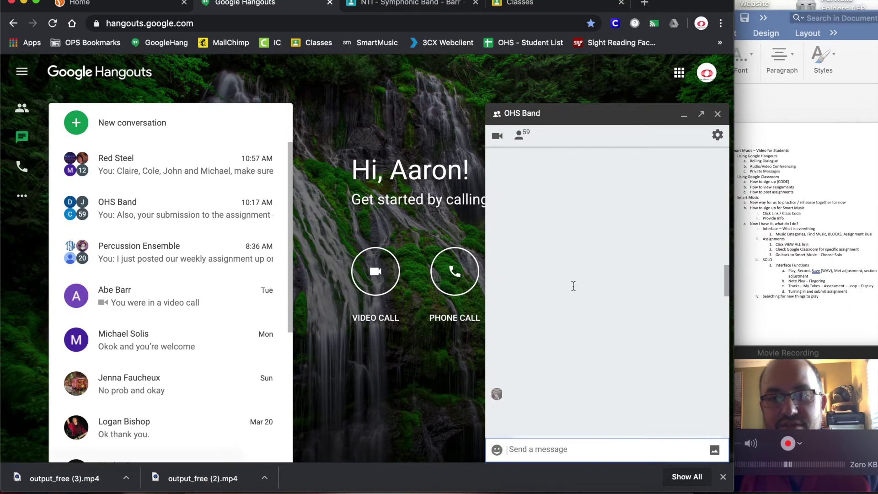
{"action": "scroll", "coordinate": [574, 288], "scroll_direction": "up", "scroll_amount": 10}
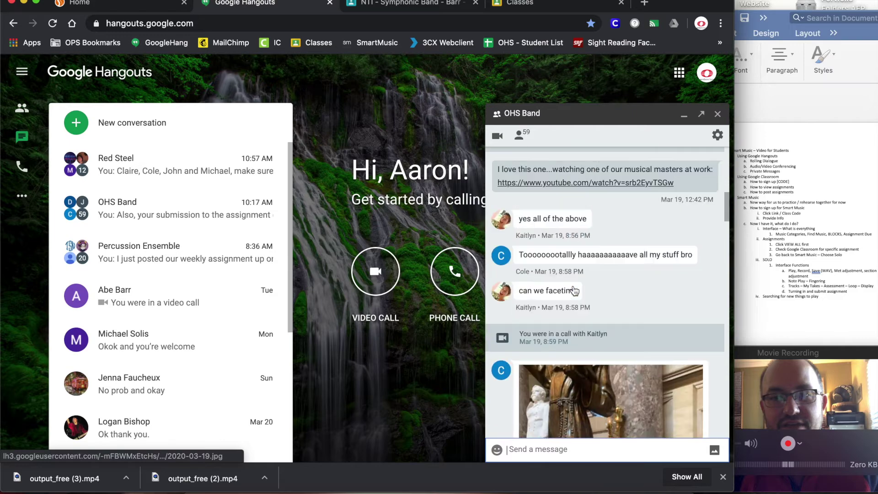
{"action": "scroll", "coordinate": [575, 290], "scroll_direction": "up", "scroll_amount": 15}
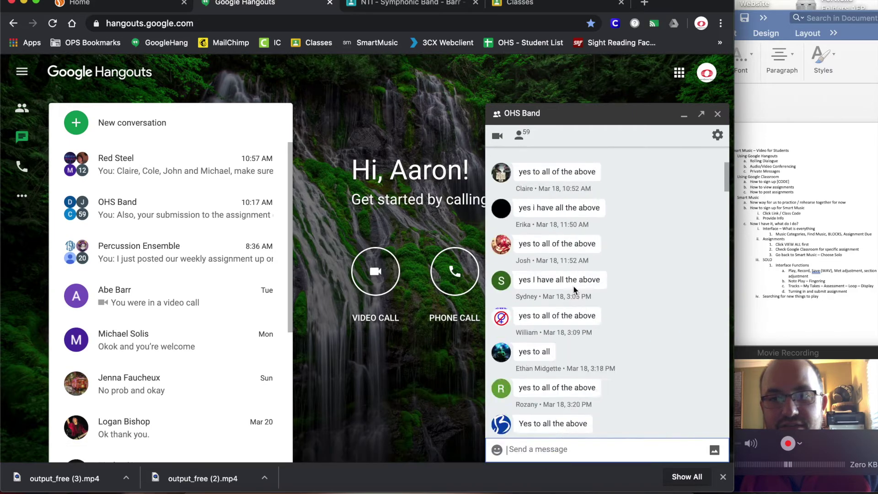
{"action": "scroll", "coordinate": [574, 290], "scroll_direction": "up", "scroll_amount": 15}
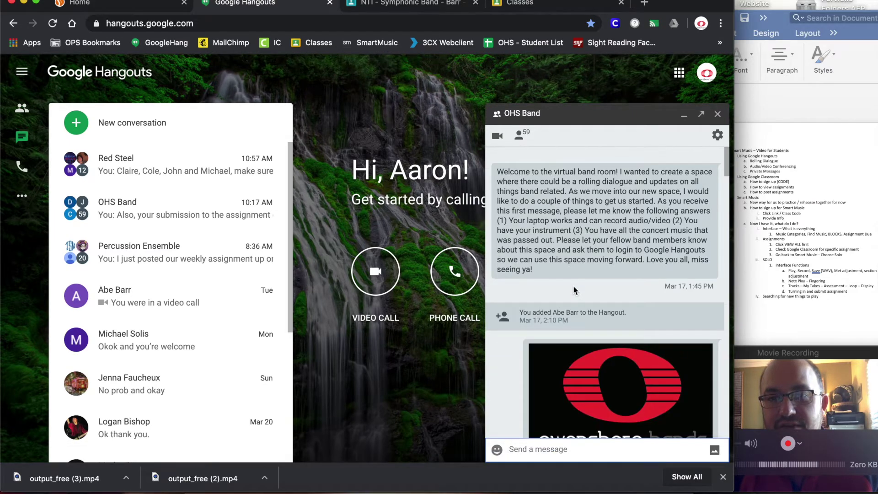
Review the Smart Music solo project post and its solos by instrument, from flute through percussion, ending at the newest message.
{"action": "scroll", "coordinate": [574, 290], "scroll_direction": "up", "scroll_amount": 15}
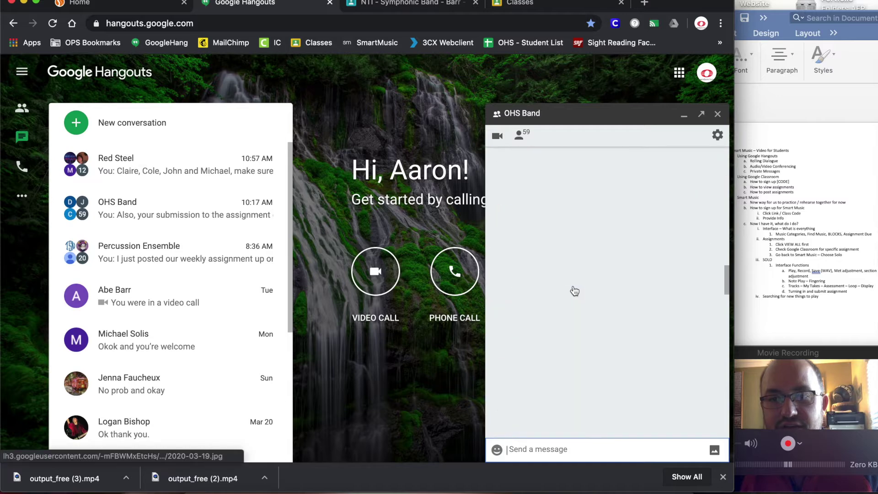
{"action": "scroll", "coordinate": [574, 286], "scroll_direction": "up", "scroll_amount": 10}
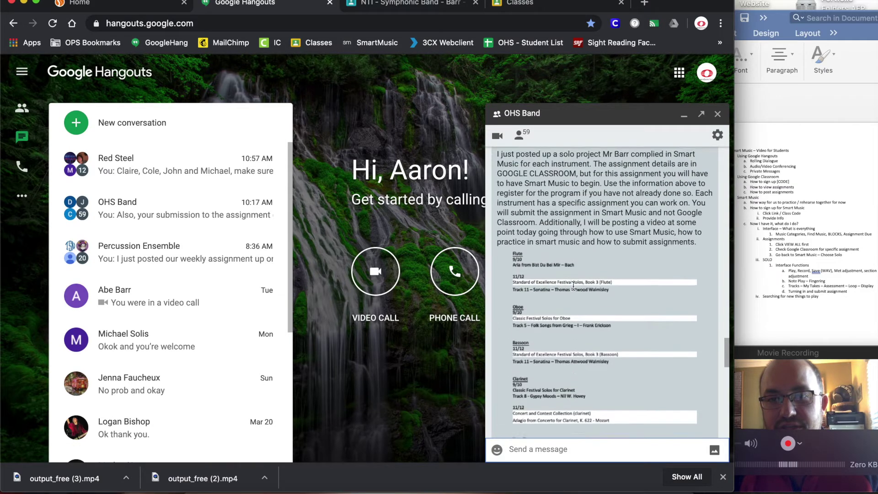
{"action": "scroll", "coordinate": [575, 290], "scroll_direction": "down", "scroll_amount": 5}
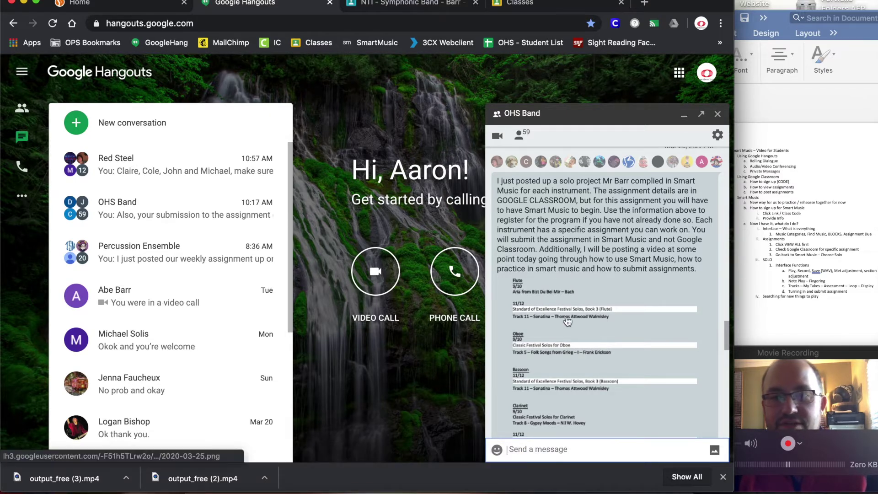
{"action": "scroll", "coordinate": [591, 322], "scroll_direction": "down", "scroll_amount": 1}
{"action": "scroll", "coordinate": [590, 322], "scroll_direction": "down", "scroll_amount": 10}
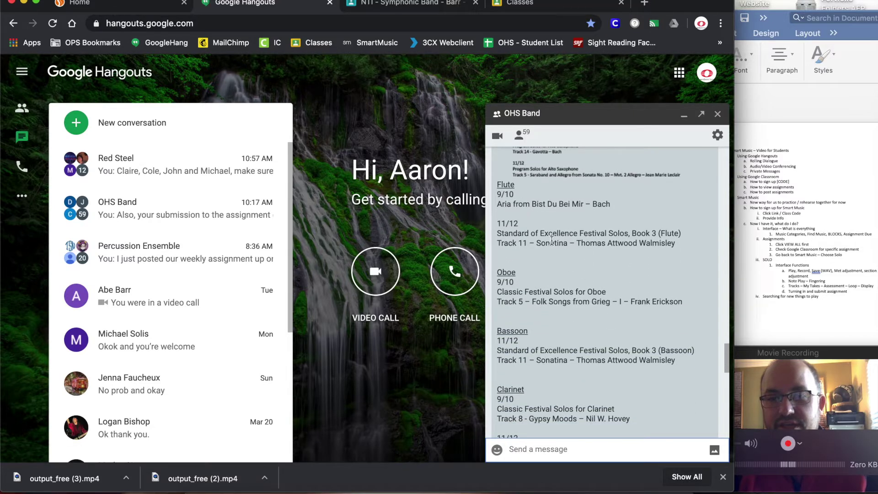
{"action": "scroll", "coordinate": [554, 255], "scroll_direction": "down", "scroll_amount": 3}
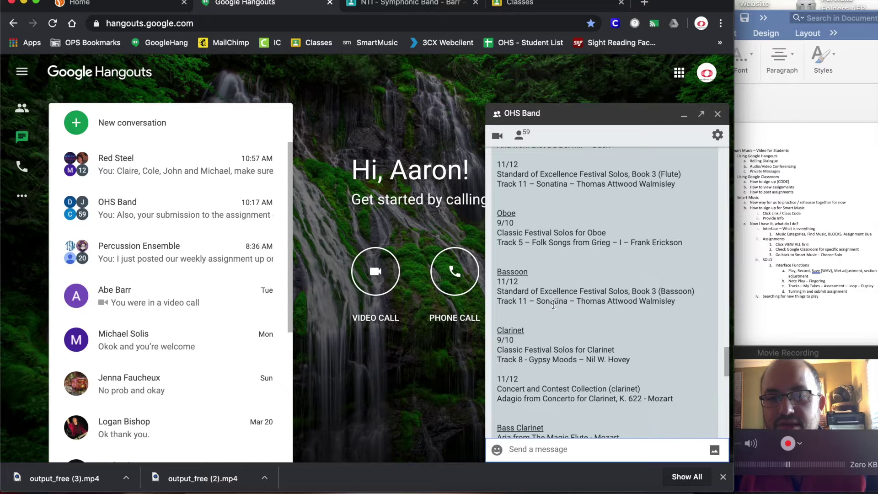
{"action": "scroll", "coordinate": [554, 304], "scroll_direction": "down", "scroll_amount": 1}
{"action": "scroll", "coordinate": [554, 309], "scroll_direction": "down", "scroll_amount": 8}
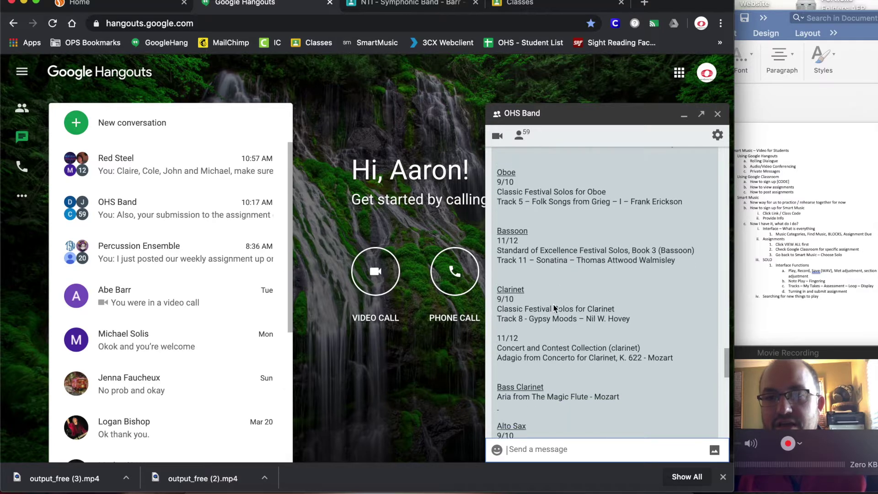
{"action": "scroll", "coordinate": [553, 307], "scroll_direction": "down", "scroll_amount": 1}
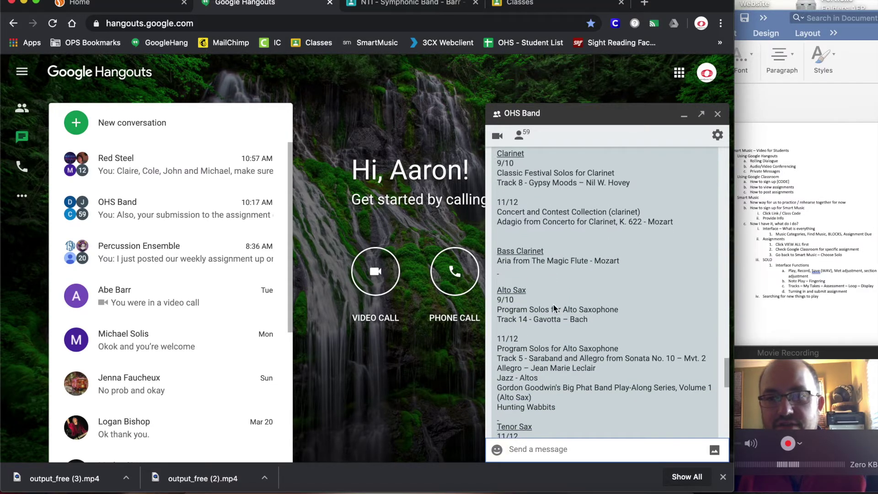
{"action": "scroll", "coordinate": [554, 309], "scroll_direction": "down", "scroll_amount": 3}
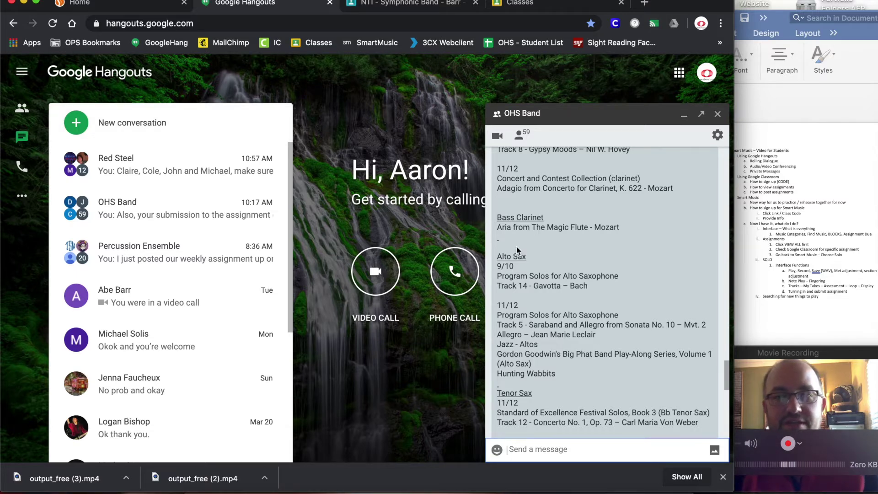
{"action": "scroll", "coordinate": [547, 313], "scroll_direction": "down", "scroll_amount": 10}
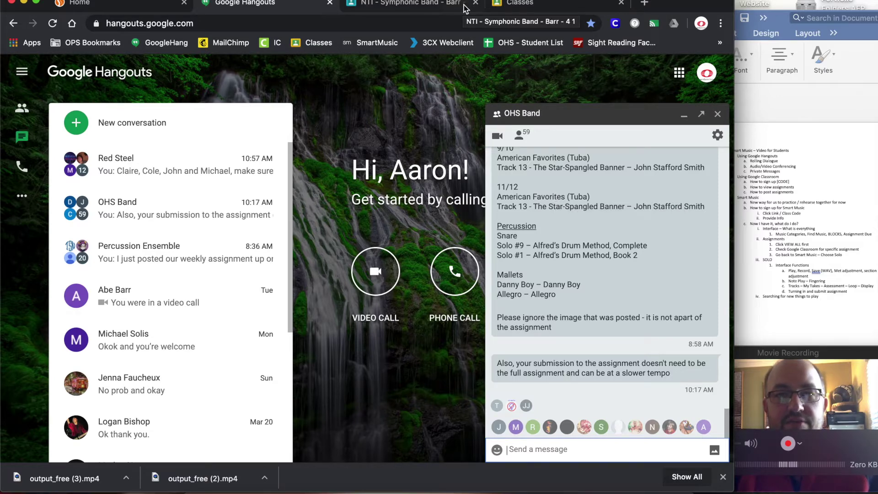
Switch to the NTI Symphonic Band class in Google Classroom and look over the assignments and materials in its stream.
{"action": "left_click", "coordinate": [432, 6]}
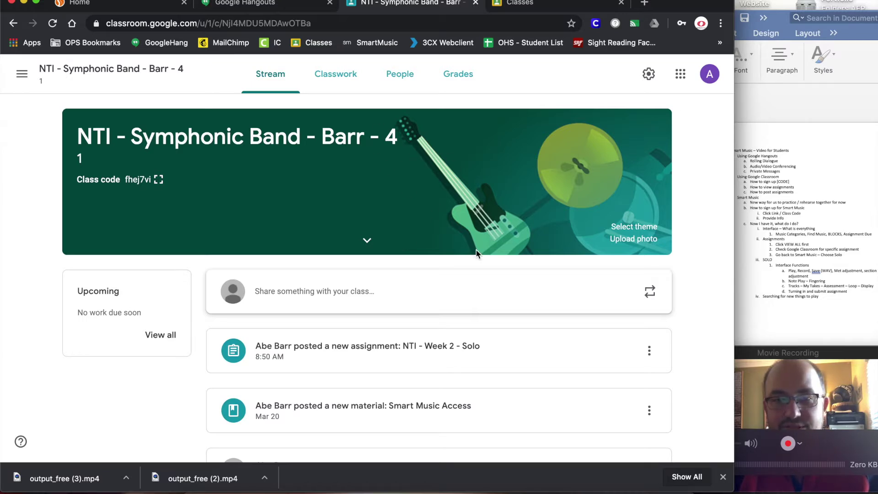
{"action": "scroll", "coordinate": [430, 310], "scroll_direction": "down", "scroll_amount": 3}
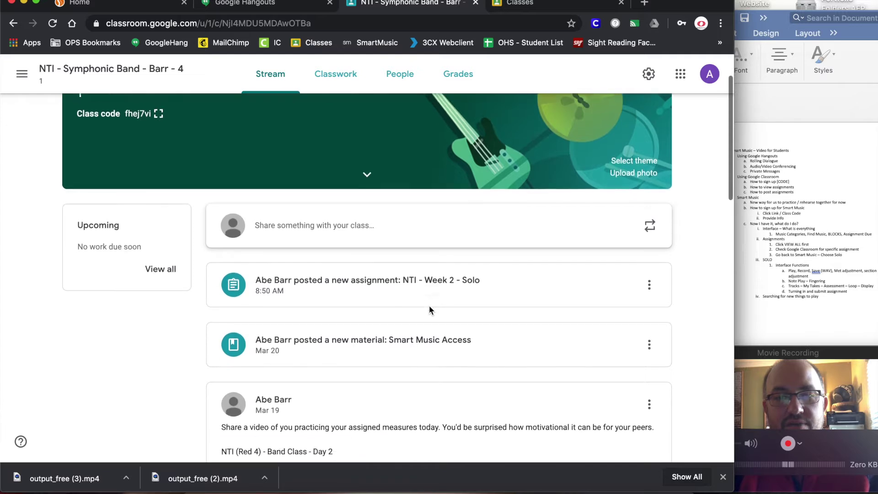
{"action": "scroll", "coordinate": [479, 394], "scroll_direction": "down", "scroll_amount": 1}
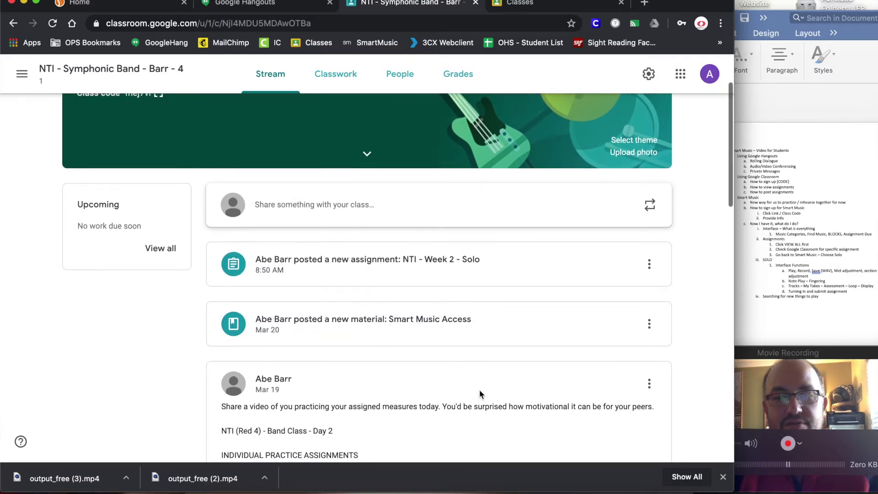
{"action": "scroll", "coordinate": [437, 324], "scroll_direction": "up", "scroll_amount": 3}
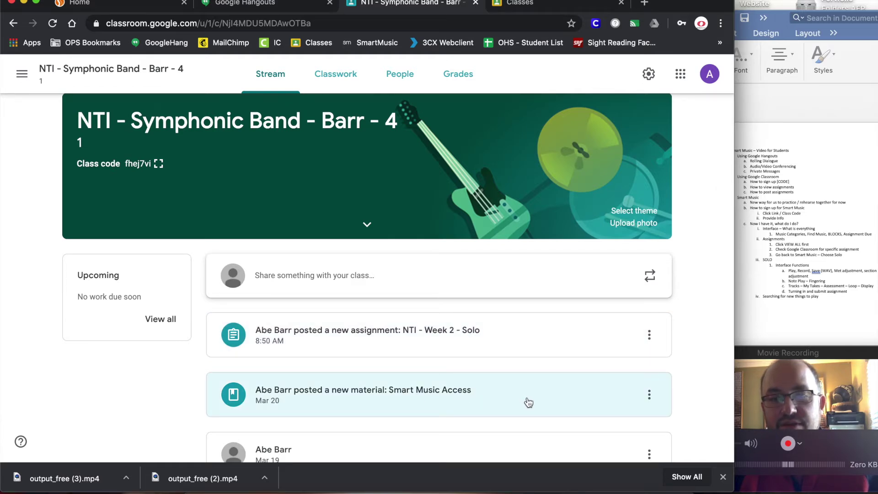
{"action": "scroll", "coordinate": [530, 401], "scroll_direction": "up", "scroll_amount": 2}
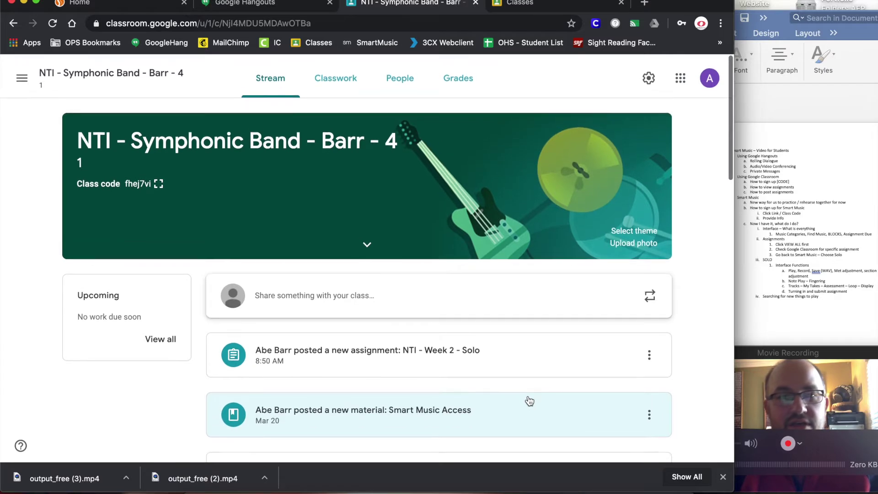
Open the instructions of the "NTI - Week 2 - Solo" assignment and review the description and solos listed by instrument.
{"action": "left_click", "coordinate": [494, 357]}
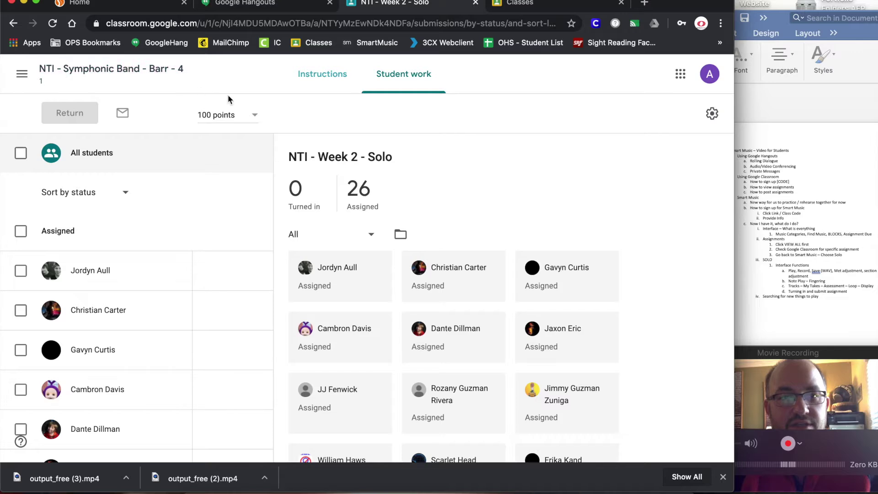
{"action": "left_click", "coordinate": [309, 81]}
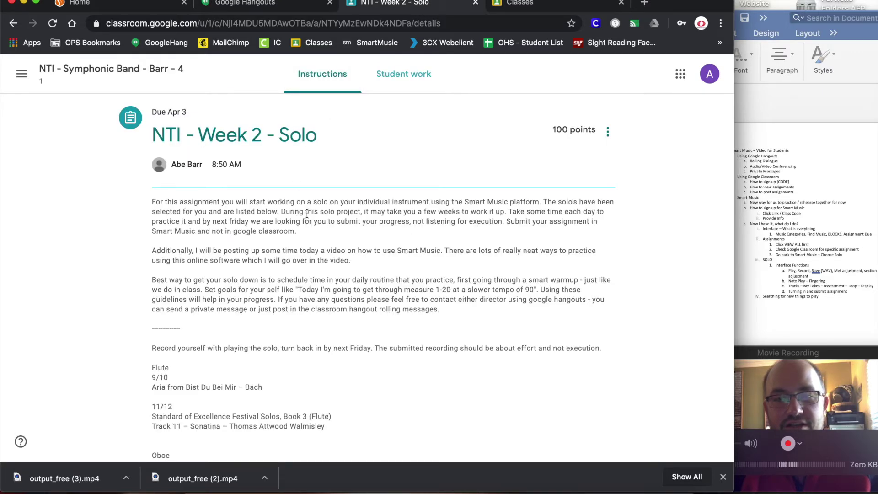
{"action": "scroll", "coordinate": [322, 305], "scroll_direction": "down", "scroll_amount": 3}
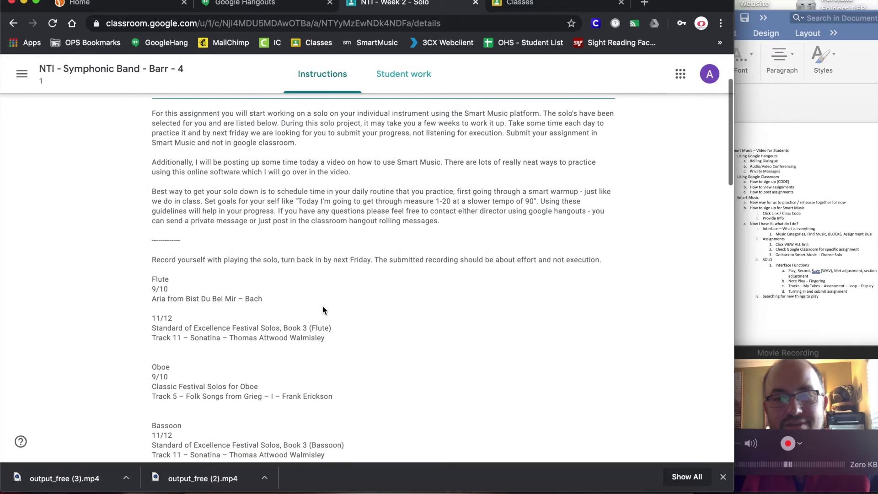
{"action": "scroll", "coordinate": [322, 310], "scroll_direction": "down", "scroll_amount": 5}
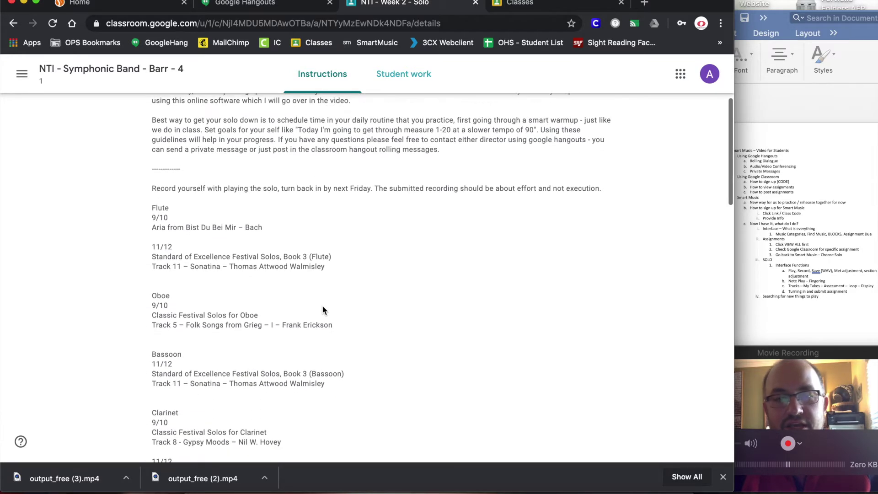
{"action": "scroll", "coordinate": [322, 310], "scroll_direction": "down", "scroll_amount": 5}
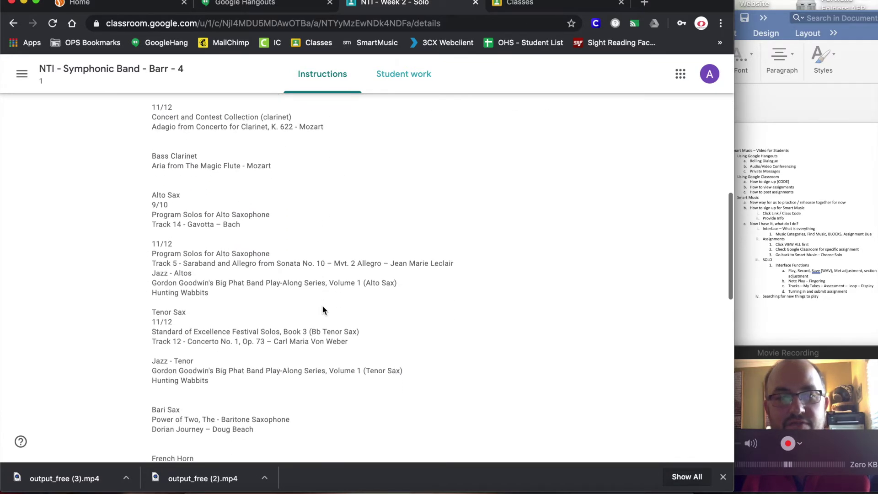
{"action": "scroll", "coordinate": [322, 310], "scroll_direction": "down", "scroll_amount": 10}
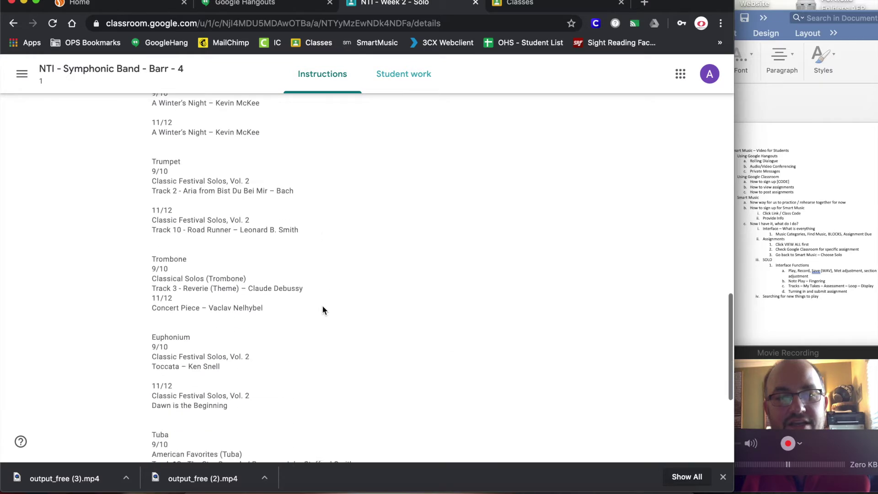
{"action": "scroll", "coordinate": [323, 306], "scroll_direction": "up", "scroll_amount": 15}
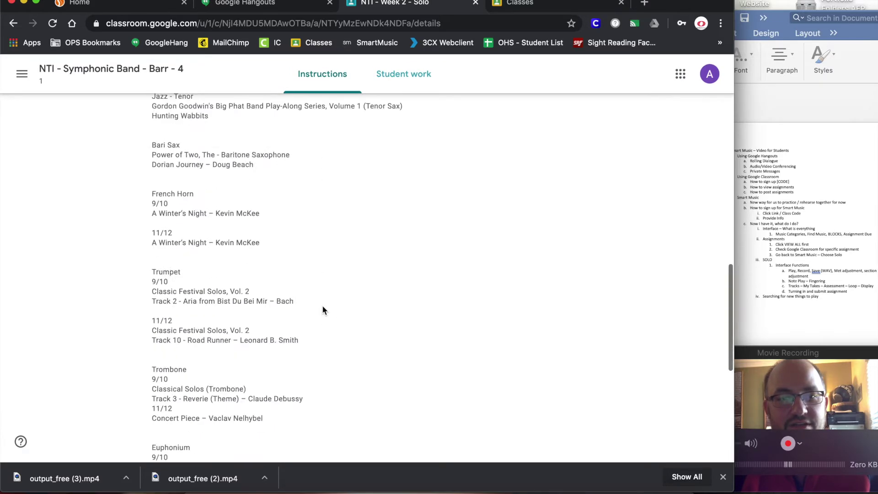
{"action": "scroll", "coordinate": [322, 310], "scroll_direction": "up", "scroll_amount": 4}
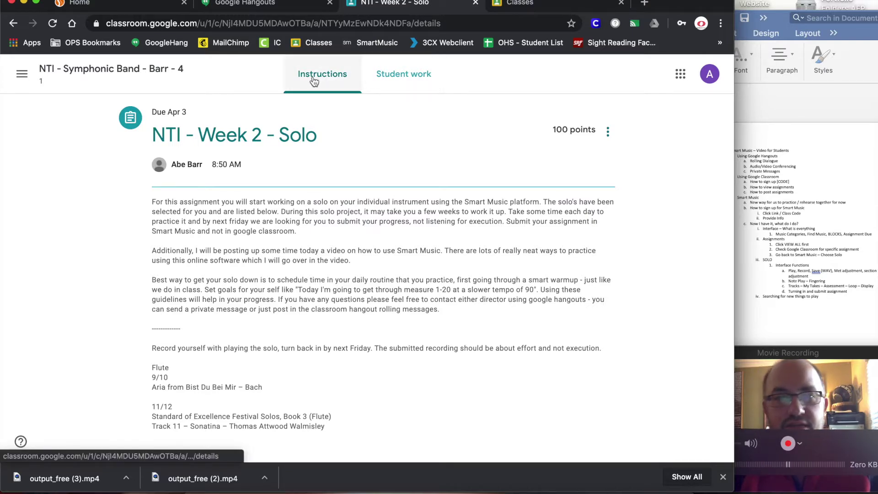
Return to the Symphonic Band class stream and glance over its posts.
{"action": "left_click", "coordinate": [70, 73]}
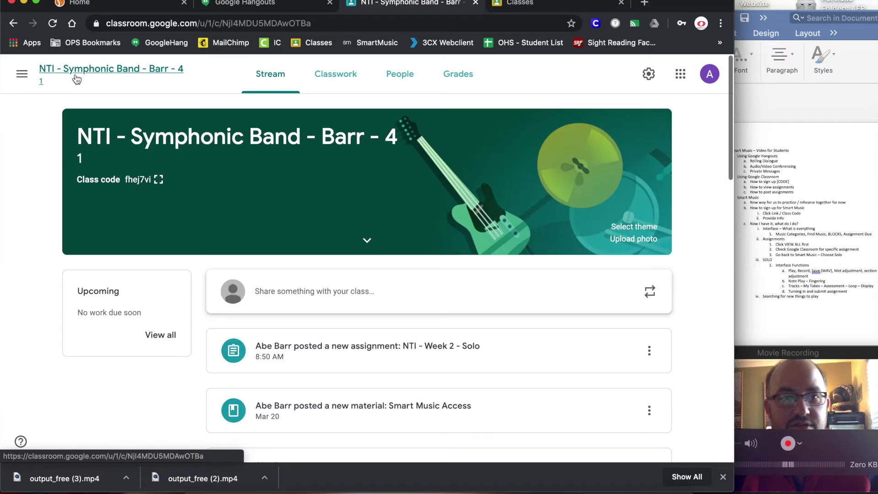
{"action": "scroll", "coordinate": [384, 300], "scroll_direction": "down", "scroll_amount": 3}
{"action": "scroll", "coordinate": [384, 299], "scroll_direction": "up", "scroll_amount": 3}
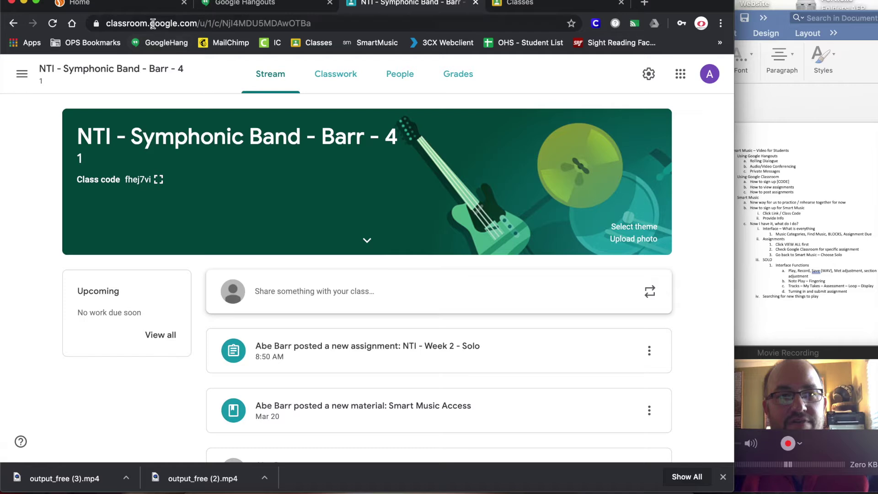
Highlight the Google Classroom web address and show the Symphonic Band class code enlarged.
{"action": "left_click_drag", "start_coordinate": [107, 24], "coordinate": [197, 28]}
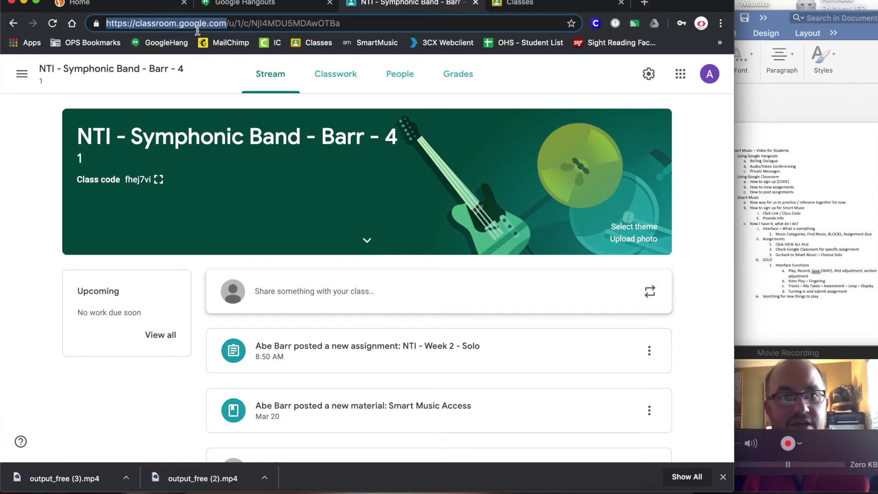
{"action": "left_click", "coordinate": [159, 181]}
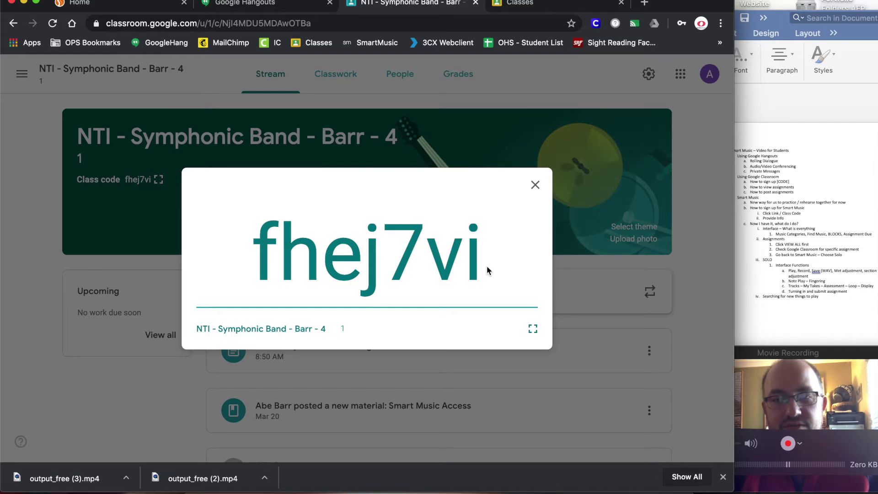
{"action": "left_click", "coordinate": [535, 184]}
View the stream of the NTI - Symphonic Band YR IV class, followed by that of the YR III class.
{"action": "left_click", "coordinate": [22, 74]}
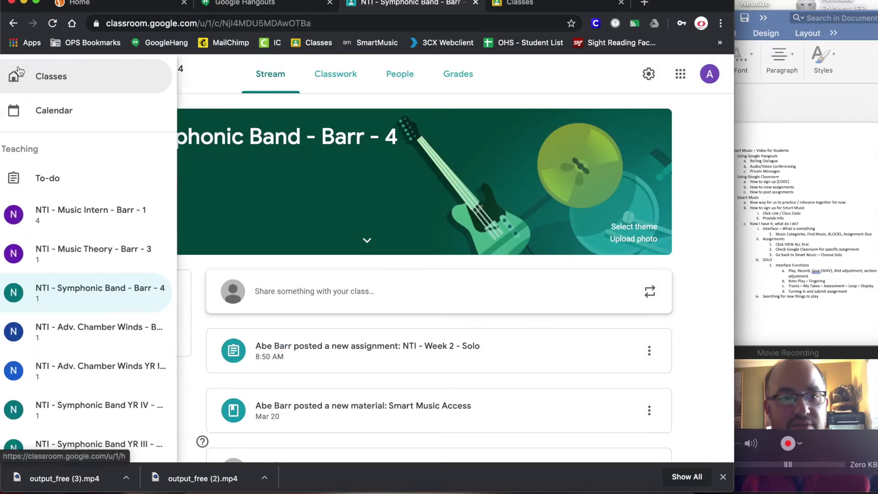
{"action": "scroll", "coordinate": [76, 318], "scroll_direction": "down", "scroll_amount": 2}
{"action": "left_click", "coordinate": [75, 319]}
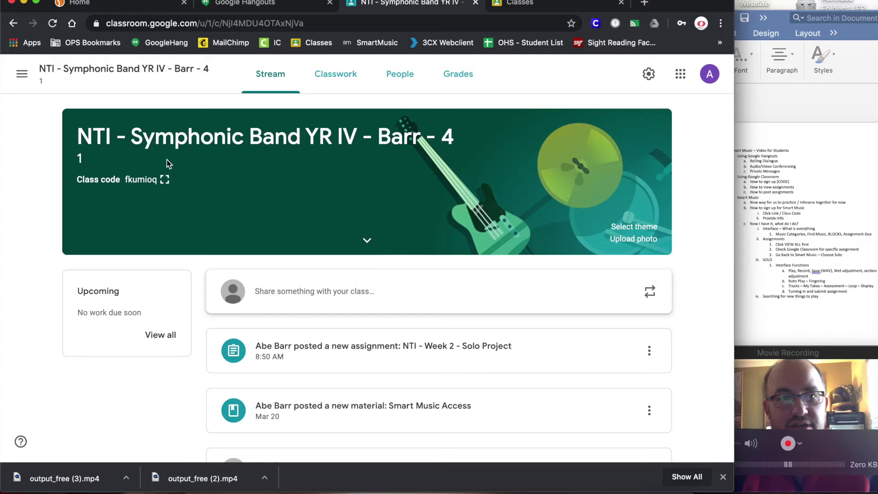
{"action": "left_click", "coordinate": [21, 74]}
{"action": "scroll", "coordinate": [99, 401], "scroll_direction": "down", "scroll_amount": 1}
{"action": "left_click", "coordinate": [98, 407]}
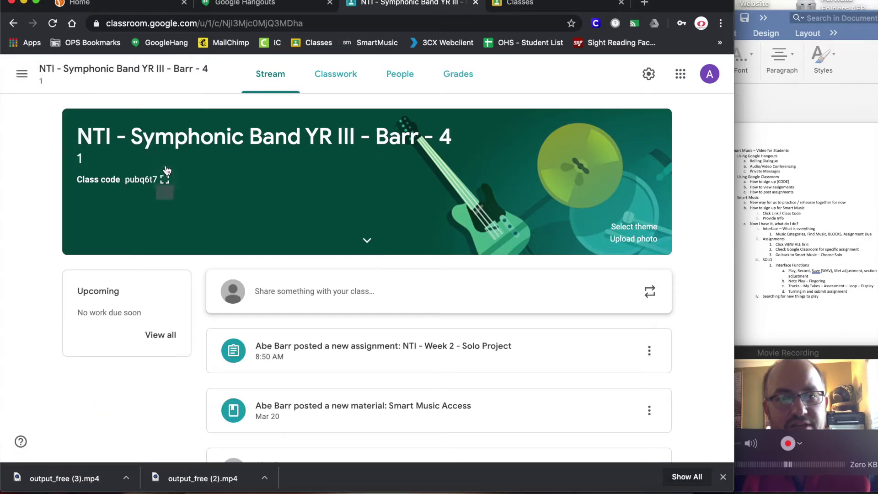
Open the NTI - Adv. Chamber Winds YR III class, and return to the main NTI - Symphonic Band class.
{"action": "left_click", "coordinate": [21, 74]}
{"action": "scroll", "coordinate": [83, 309], "scroll_direction": "down", "scroll_amount": 3}
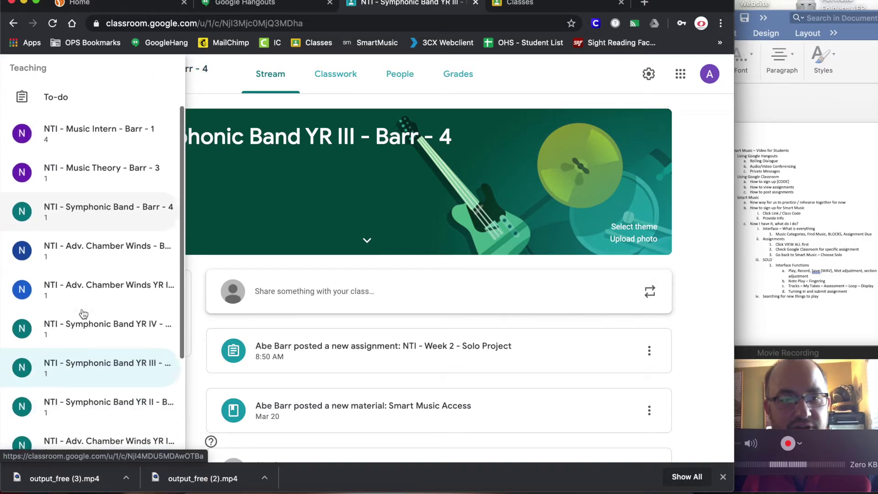
{"action": "left_click", "coordinate": [102, 424]}
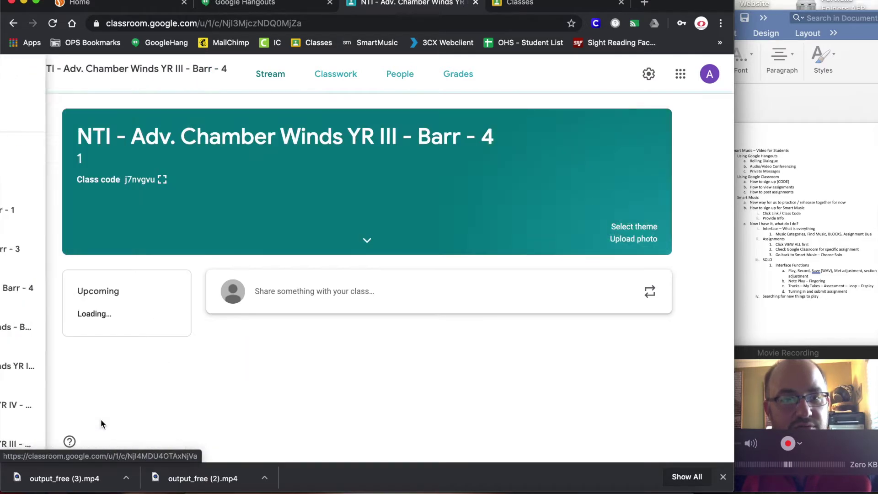
{"action": "left_click", "coordinate": [22, 74]}
{"action": "scroll", "coordinate": [83, 268], "scroll_direction": "down", "scroll_amount": 1}
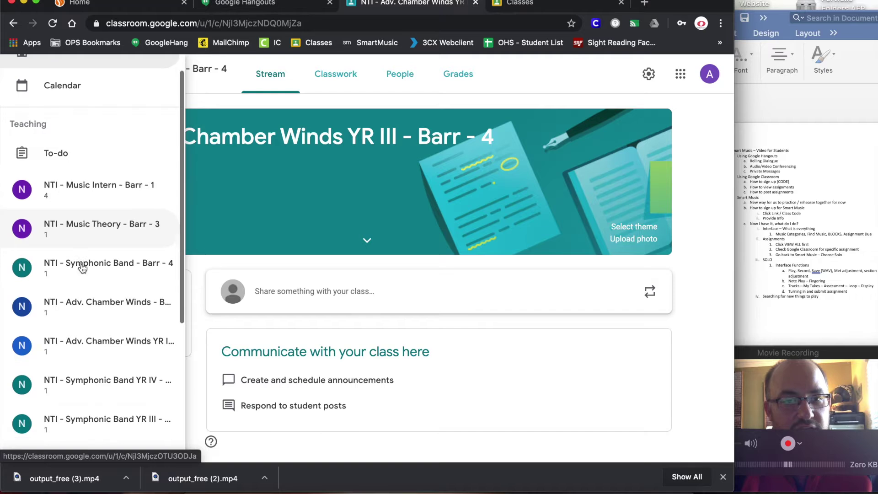
{"action": "left_click", "coordinate": [80, 262]}
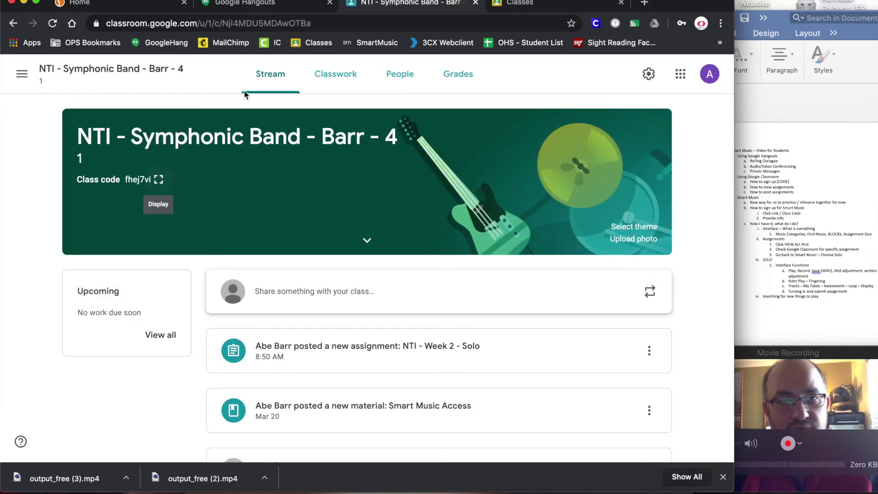
Glance at the Symphonic Band class's people list and display the enlarged class code from its stream.
{"action": "left_click", "coordinate": [391, 85]}
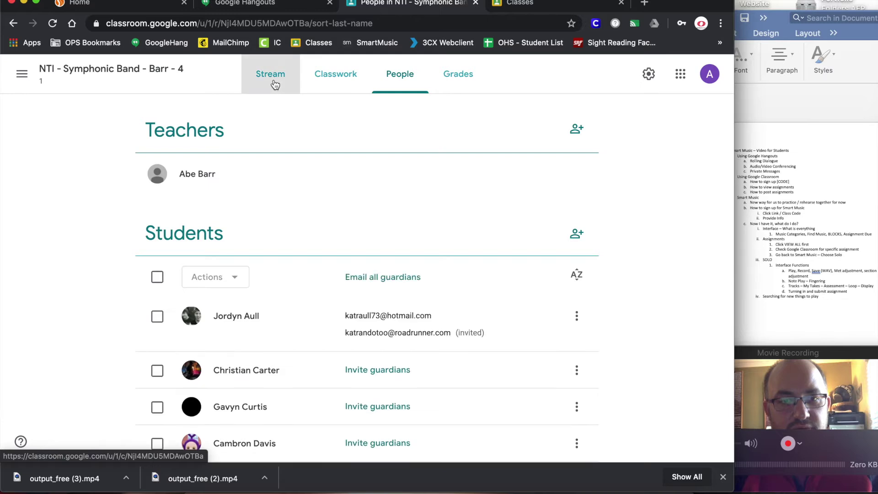
{"action": "left_click", "coordinate": [274, 85]}
{"action": "left_click", "coordinate": [158, 181]}
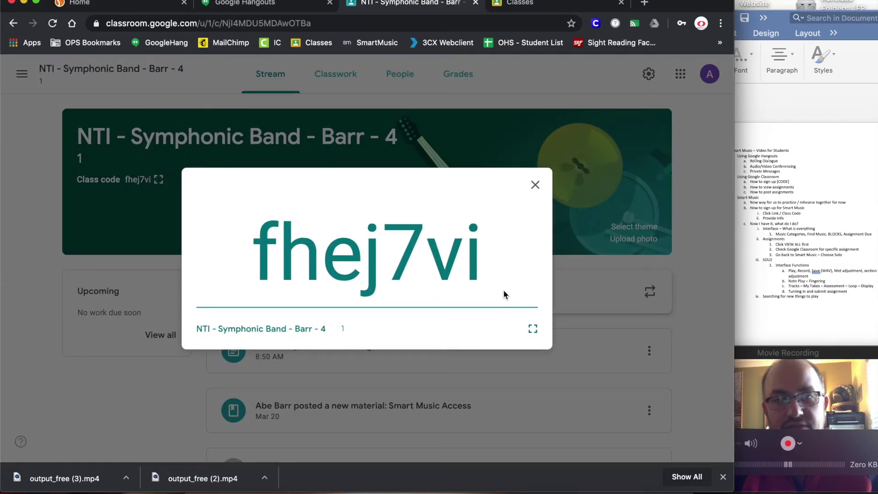
{"action": "left_click", "coordinate": [537, 188]}
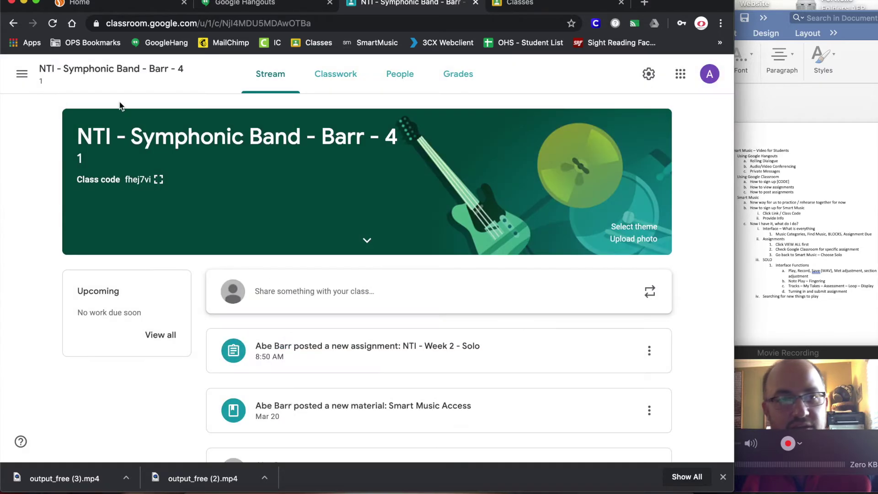
Open the NTI - Symphonic Band YR II class and display its class code enlarged.
{"action": "left_click", "coordinate": [22, 74]}
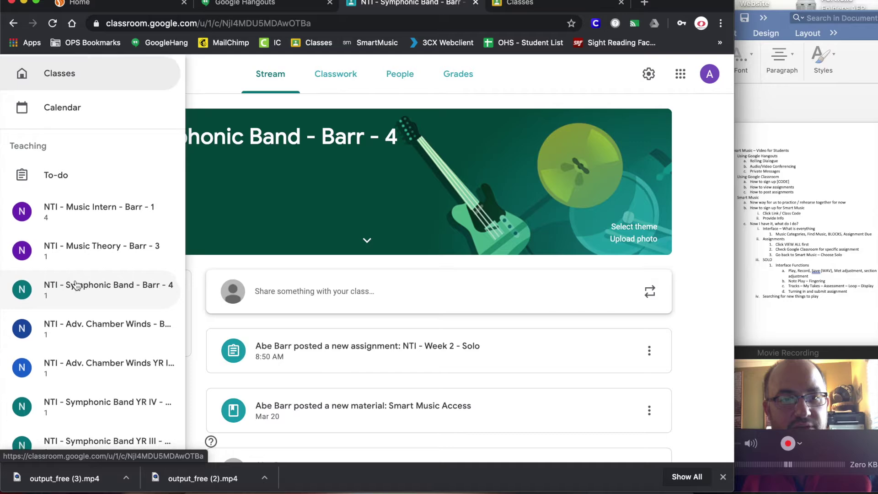
{"action": "scroll", "coordinate": [73, 302], "scroll_direction": "down", "scroll_amount": 2}
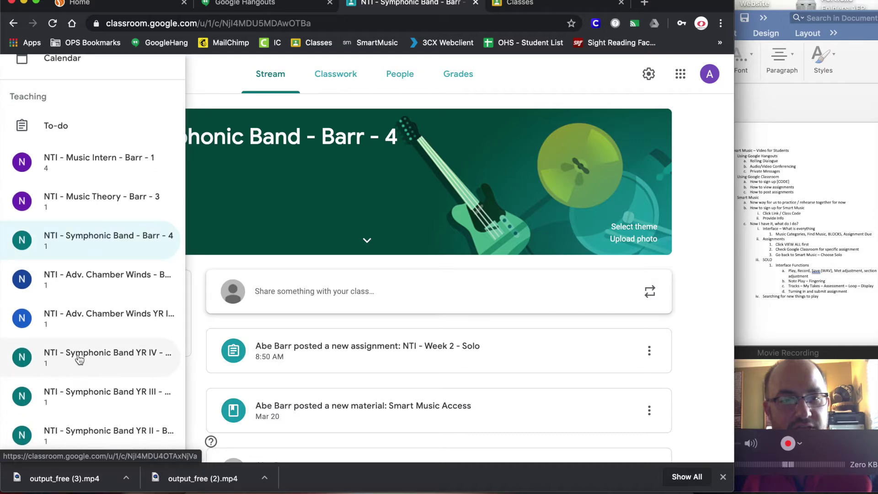
{"action": "left_click", "coordinate": [89, 428]}
{"action": "left_click", "coordinate": [157, 180]}
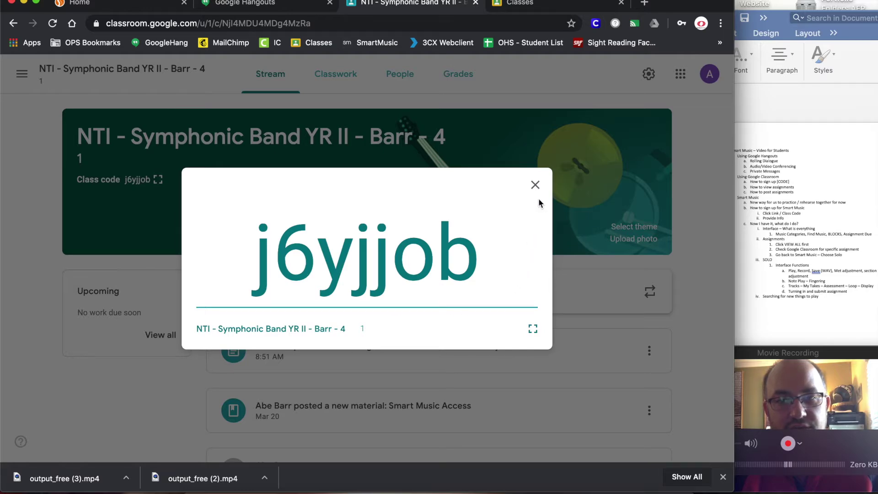
{"action": "left_click", "coordinate": [535, 185]}
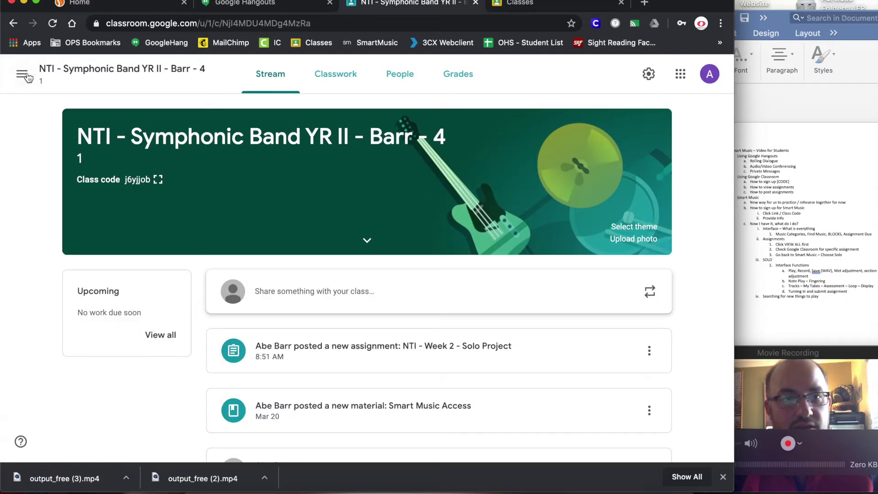
Open the NTI - Symphonic Band YR III class and display its class code enlarged.
{"action": "left_click", "coordinate": [23, 74]}
{"action": "scroll", "coordinate": [100, 365], "scroll_direction": "down", "scroll_amount": 3}
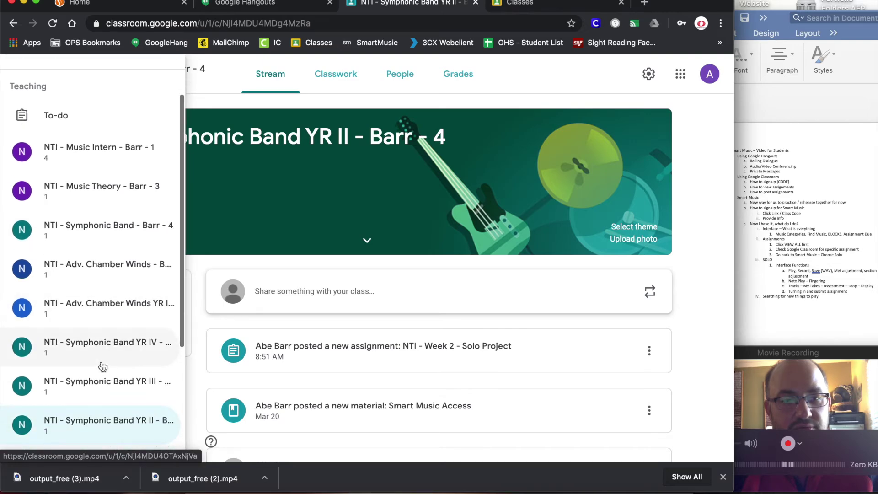
{"action": "left_click", "coordinate": [104, 385]}
{"action": "left_click", "coordinate": [167, 180]}
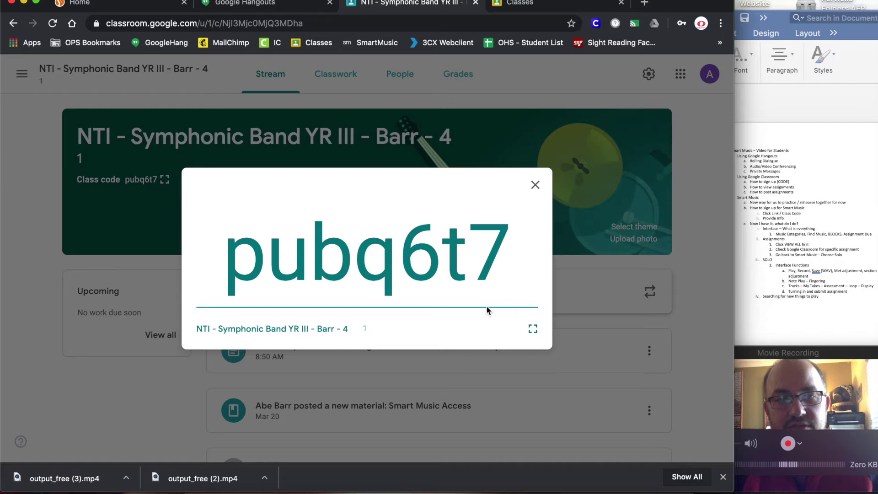
{"action": "left_click", "coordinate": [534, 185]}
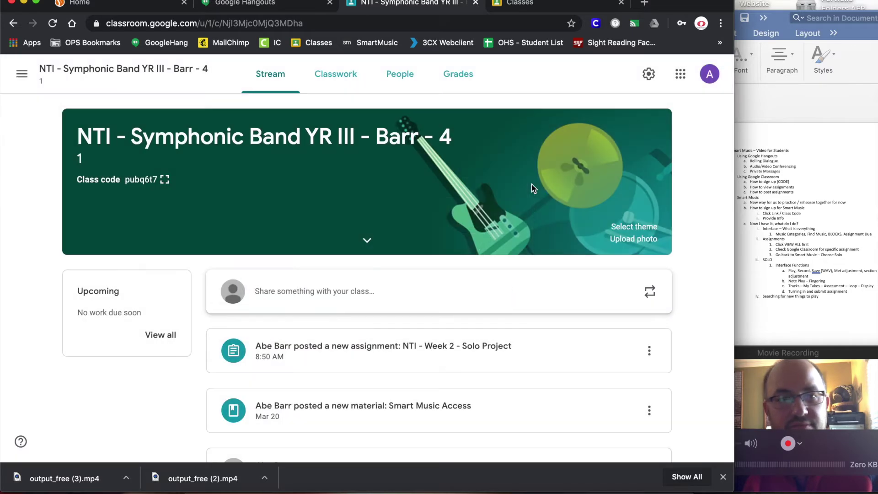
Open the NTI - Symphonic Band YR IV class and display its class code enlarged.
{"action": "left_click", "coordinate": [21, 74]}
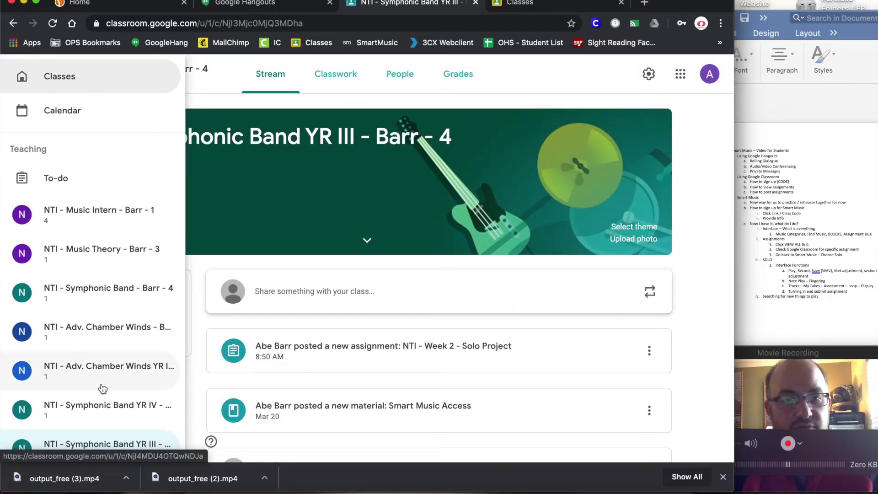
{"action": "left_click", "coordinate": [157, 405]}
{"action": "left_click", "coordinate": [165, 179]}
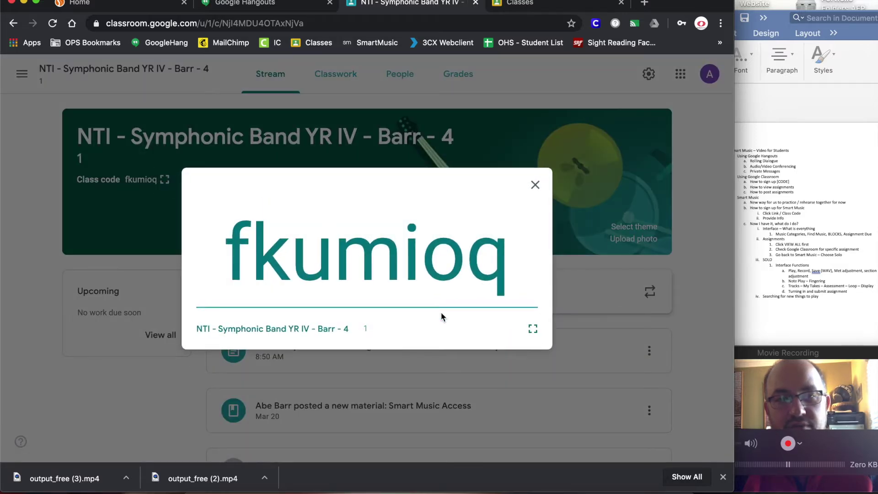
{"action": "left_click", "coordinate": [535, 187]}
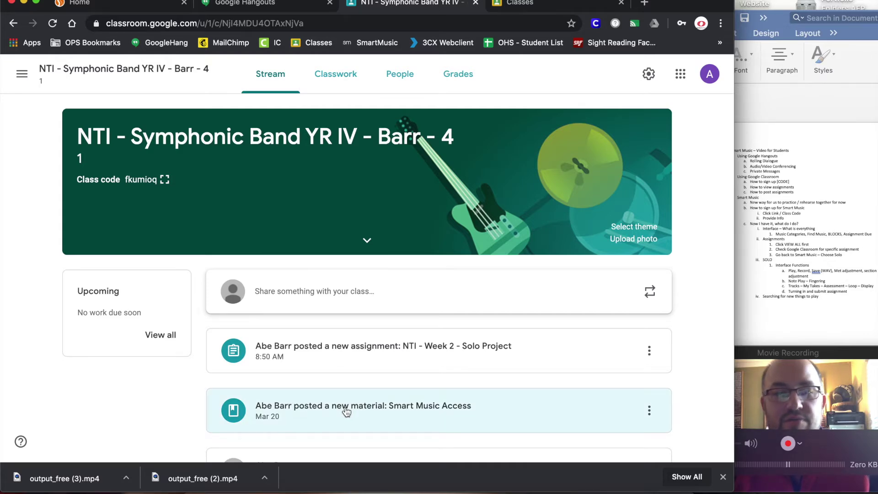
Open the Smart Music Access material in the YR IV stream and highlight the SmartMusic class code in its instructions.
{"action": "scroll", "coordinate": [347, 412], "scroll_direction": "down", "scroll_amount": 3}
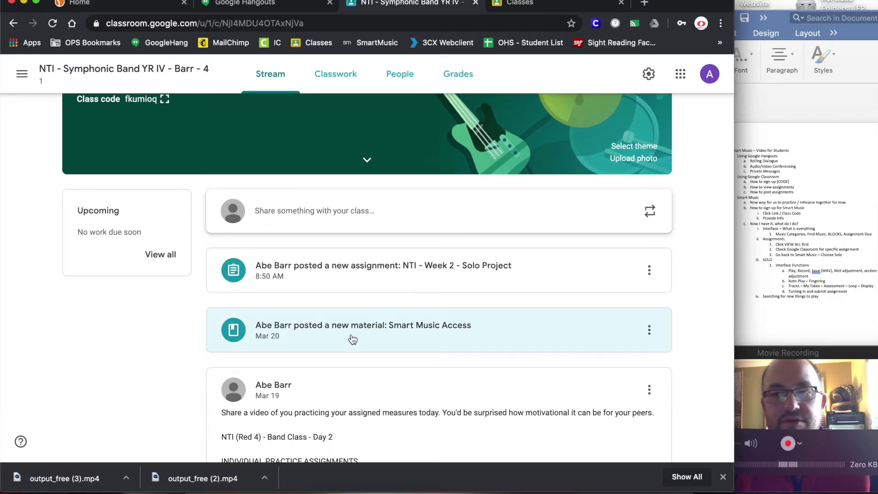
{"action": "left_click", "coordinate": [322, 327]}
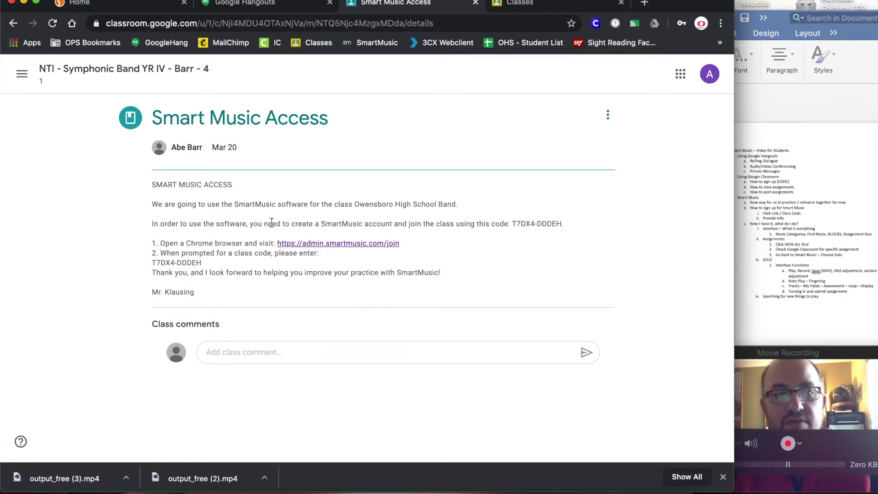
{"action": "left_click_drag", "start_coordinate": [562, 224], "coordinate": [511, 226]}
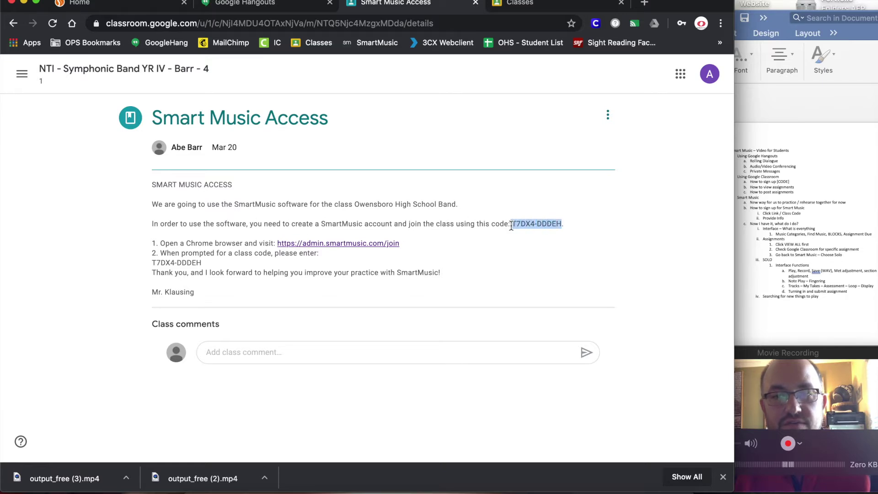
{"action": "left_click", "coordinate": [529, 262]}
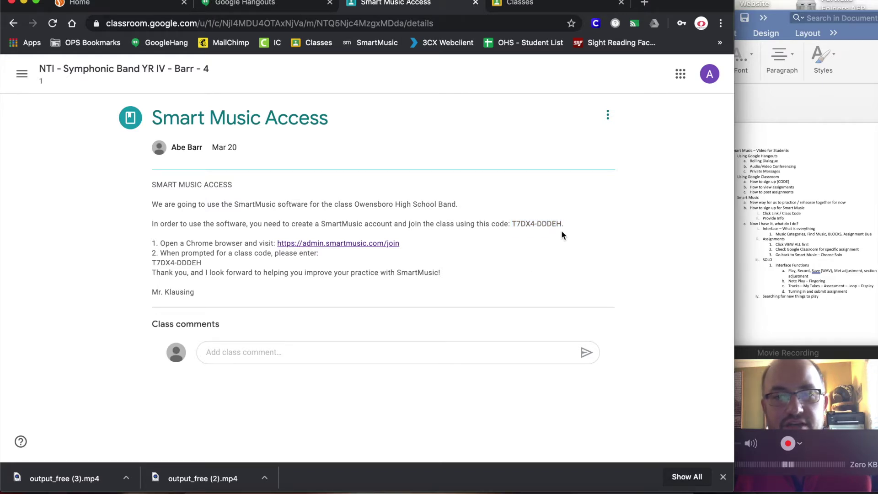
{"action": "left_click_drag", "start_coordinate": [560, 222], "coordinate": [513, 225]}
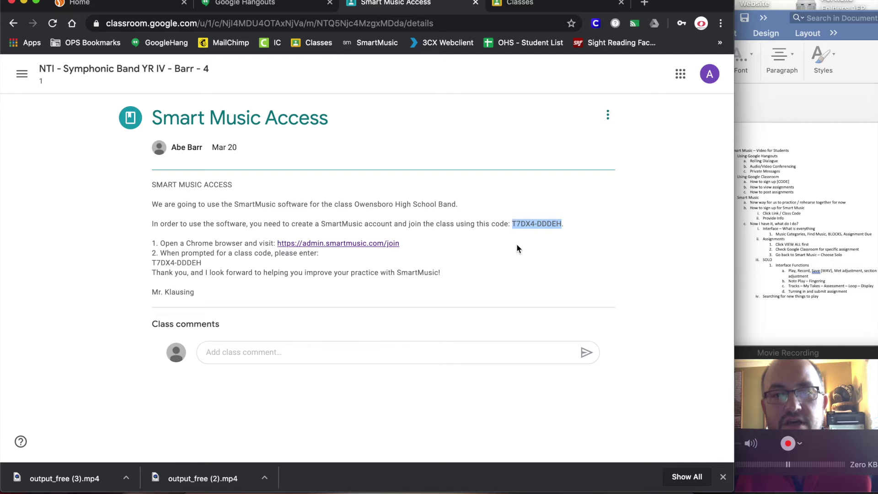
{"action": "left_click", "coordinate": [517, 246]}
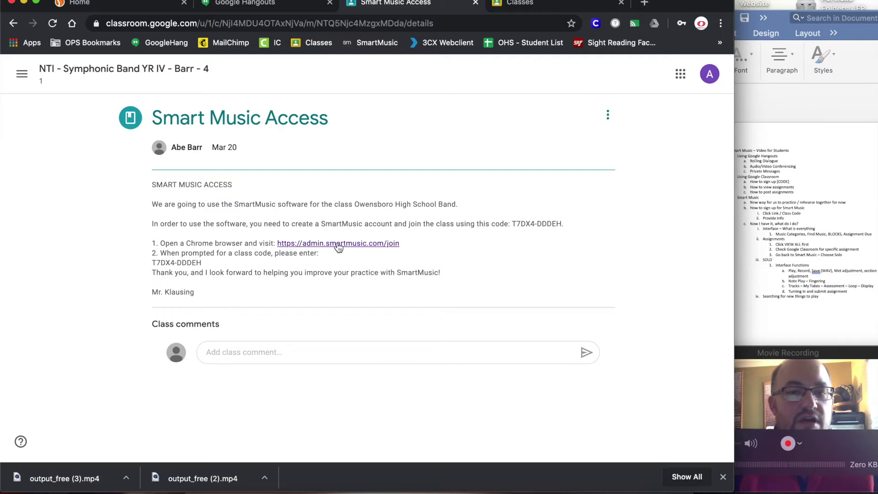
Open the SmartMusic join page linked in the material, and copy the class code from the Smart Music Access instructions.
{"action": "left_click", "coordinate": [322, 246]}
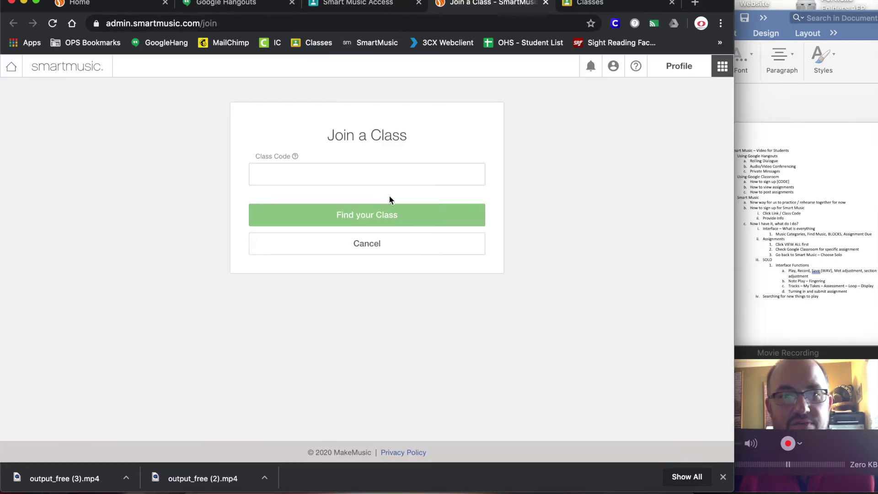
{"action": "left_click", "coordinate": [336, 172]}
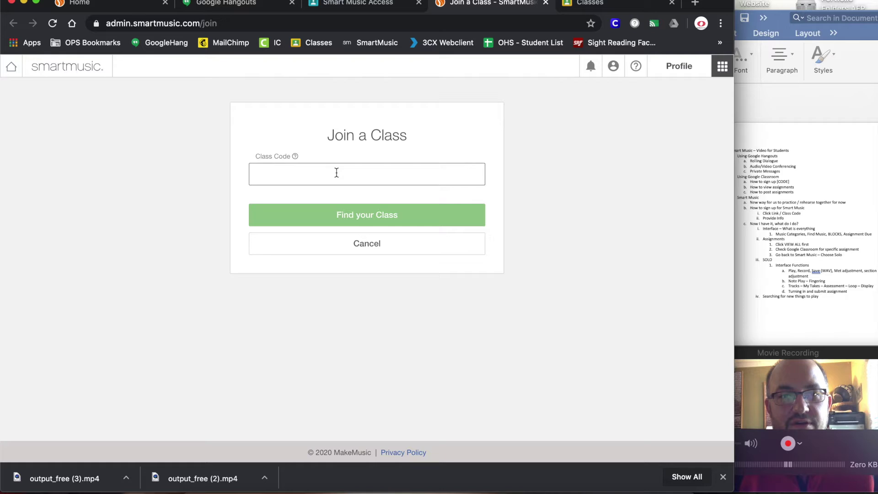
{"action": "left_click", "coordinate": [615, 5]}
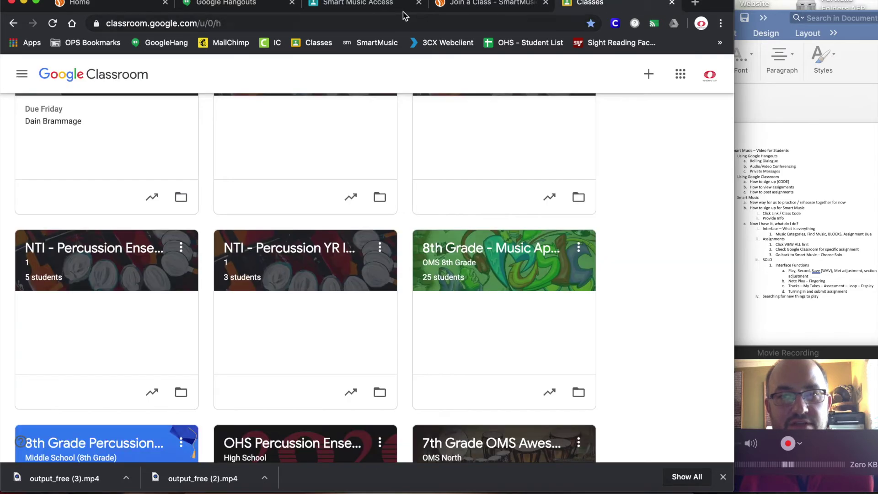
{"action": "left_click", "coordinate": [384, 9]}
{"action": "left_click_drag", "start_coordinate": [562, 224], "coordinate": [510, 224]}
{"action": "key", "text": "ctrl+c"}
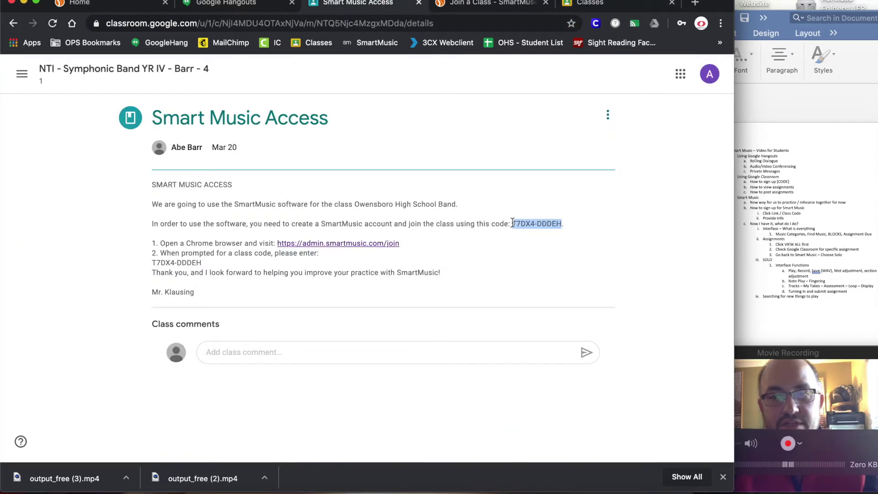
Paste the class code into SmartMusic's Join a Class form, find the class and join Owensboro High School Band.
{"action": "left_click", "coordinate": [502, 6]}
{"action": "left_click", "coordinate": [355, 169]}
{"action": "key", "text": "ctrl+v"}
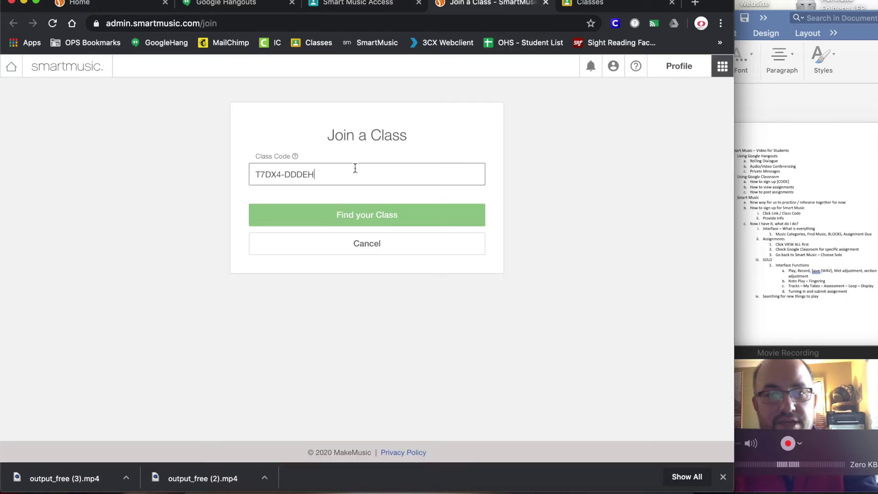
{"action": "left_click", "coordinate": [368, 216]}
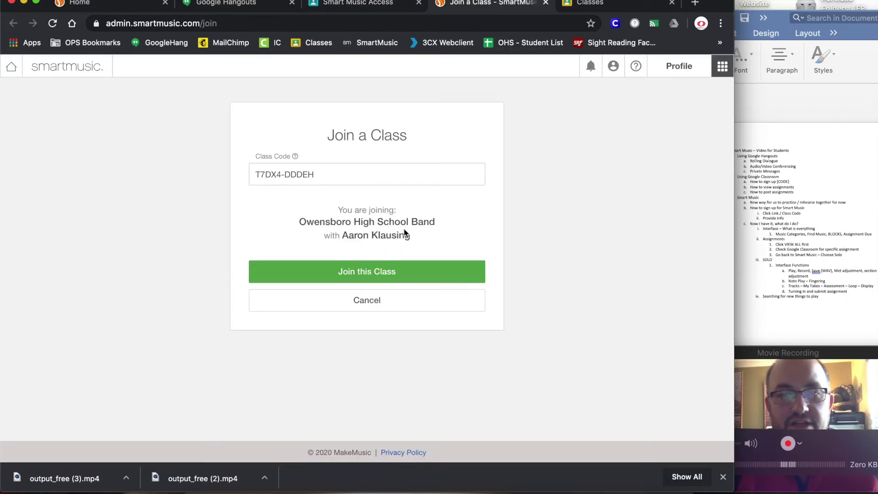
{"action": "left_click", "coordinate": [387, 266]}
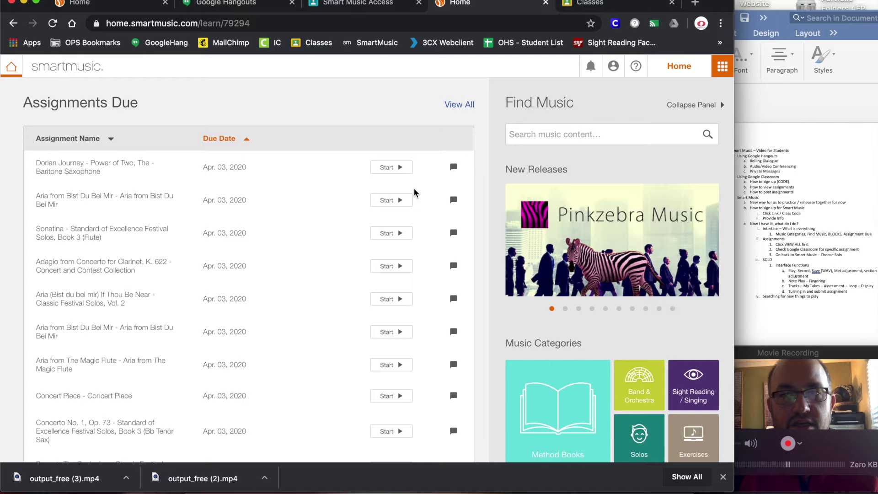
Look over the newly joined class's assignments, close the duplicate SmartMusic page and return to the original SmartMusic home page.
{"action": "scroll", "coordinate": [414, 192], "scroll_direction": "down", "scroll_amount": 1}
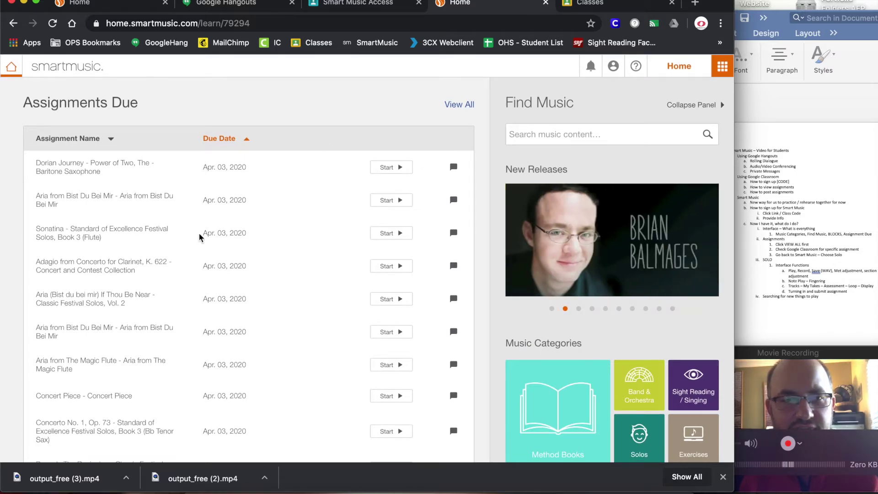
{"action": "scroll", "coordinate": [210, 198], "scroll_direction": "down", "scroll_amount": 5}
{"action": "scroll", "coordinate": [210, 198], "scroll_direction": "up", "scroll_amount": 5}
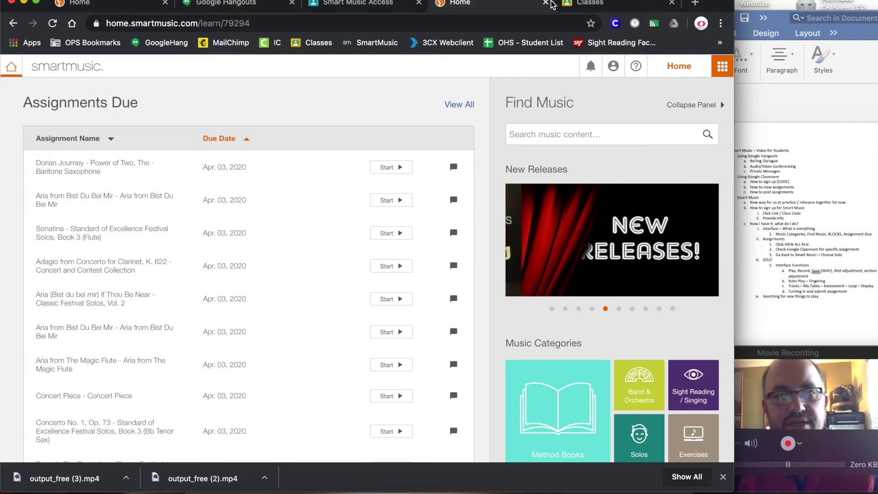
{"action": "left_click", "coordinate": [546, 3]}
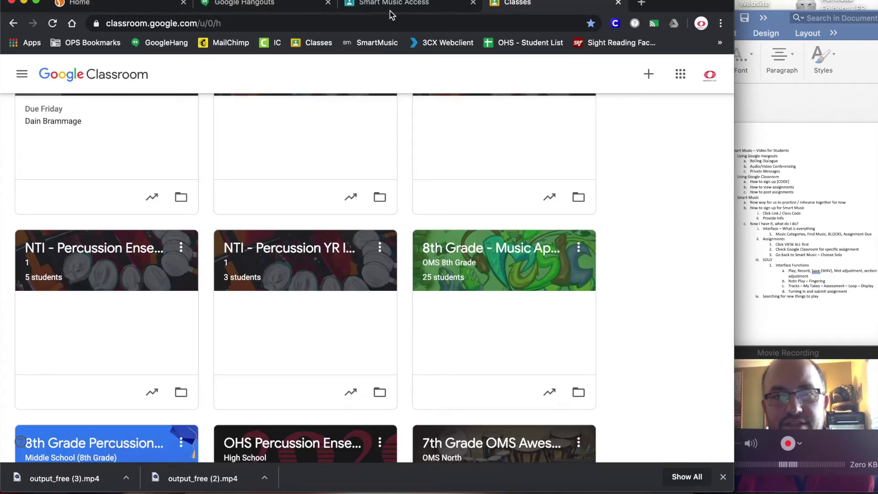
{"action": "left_click", "coordinate": [110, 5]}
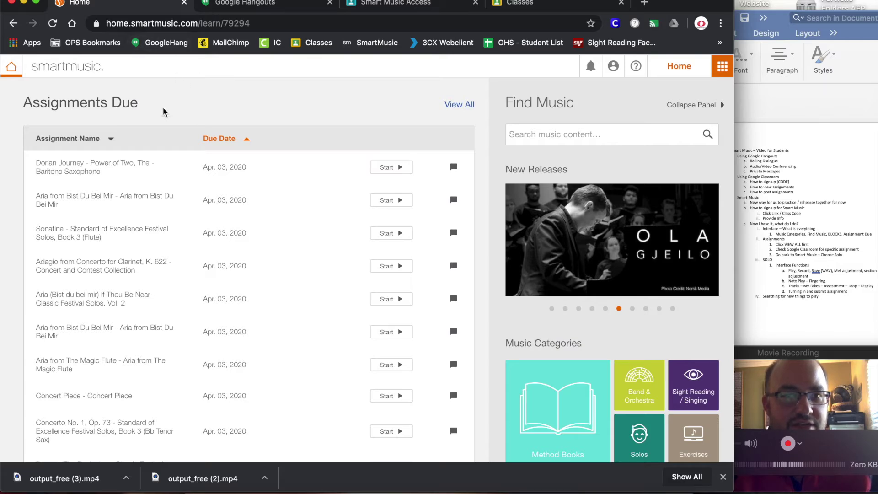
Review the home page's Assignments Due, Recently Graded Assignments, New Releases, Music Categories, Recently Opened and My Method Books sections.
{"action": "scroll", "coordinate": [251, 206], "scroll_direction": "down", "scroll_amount": 5}
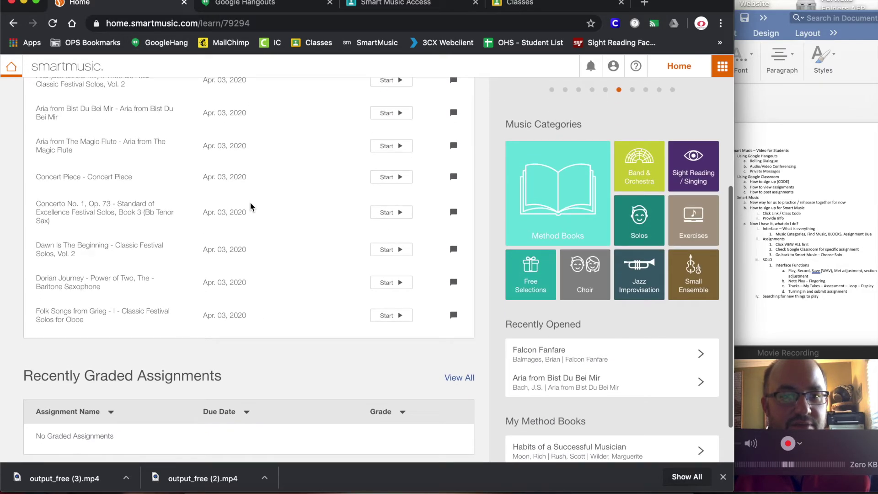
{"action": "scroll", "coordinate": [258, 210], "scroll_direction": "up", "scroll_amount": 5}
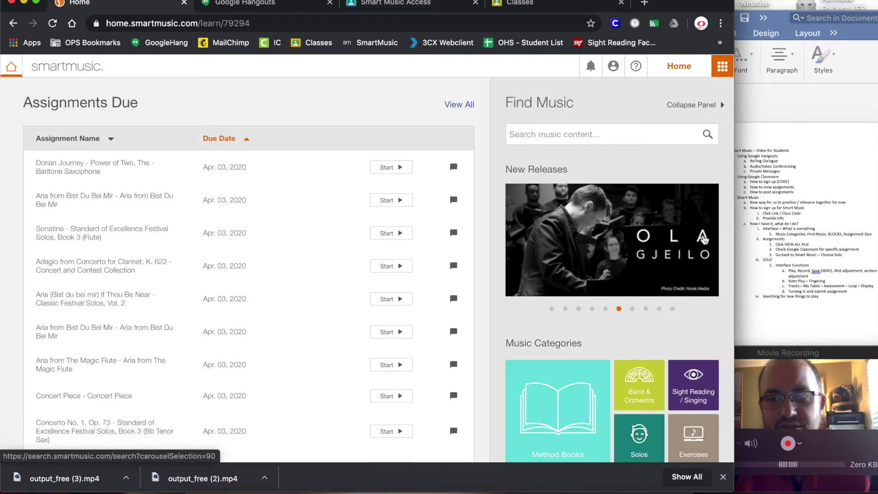
{"action": "scroll", "coordinate": [617, 259], "scroll_direction": "down", "scroll_amount": 2}
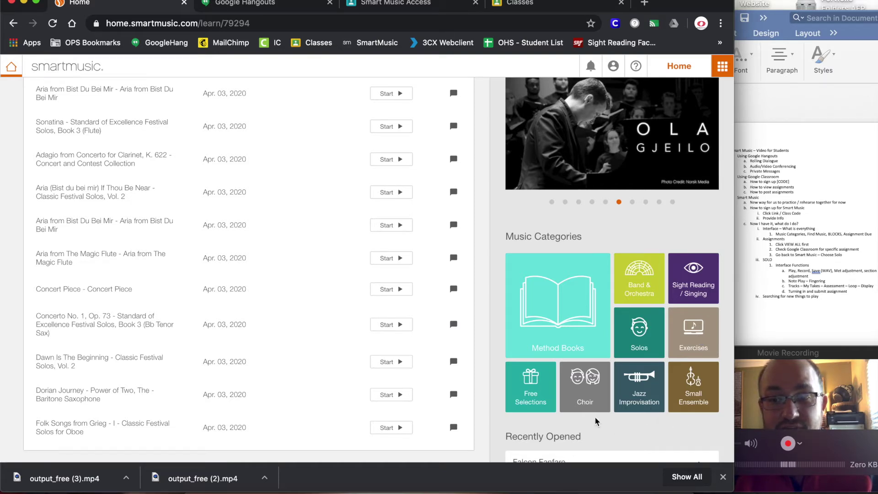
{"action": "scroll", "coordinate": [578, 423], "scroll_direction": "down", "scroll_amount": 5}
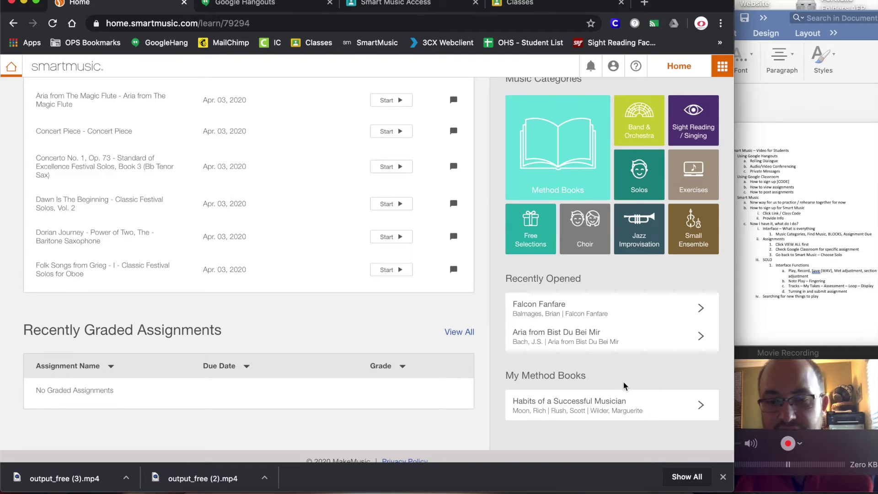
{"action": "scroll", "coordinate": [622, 384], "scroll_direction": "up", "scroll_amount": 1}
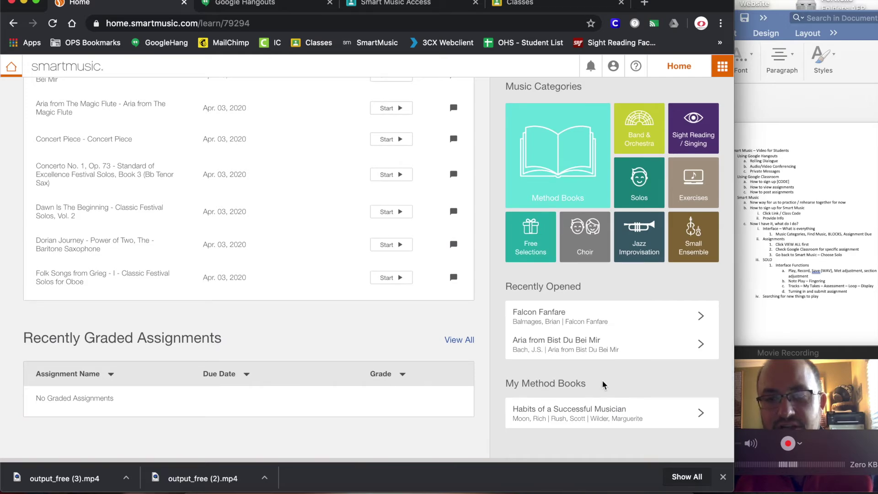
{"action": "scroll", "coordinate": [603, 385], "scroll_direction": "up", "scroll_amount": 5}
{"action": "scroll", "coordinate": [602, 386], "scroll_direction": "up", "scroll_amount": 8}
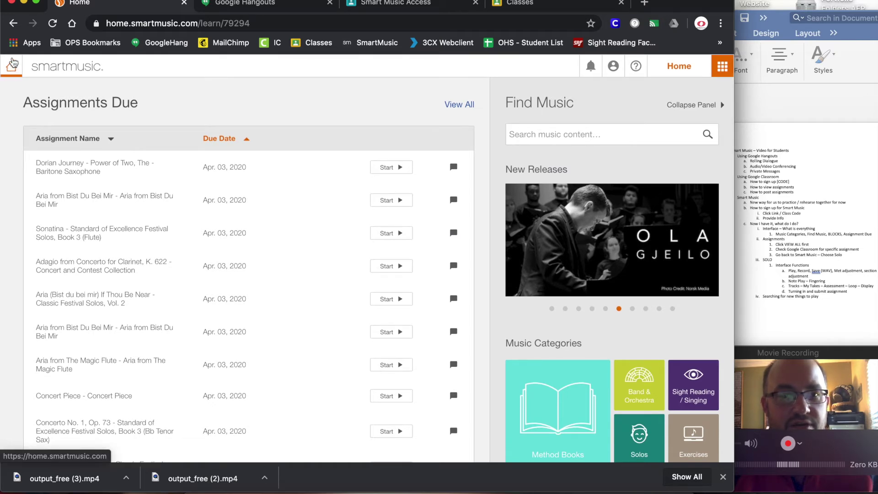
Show the home shortcut, the app launcher's options and the Find Music search field on the SmartMusic home page.
{"action": "left_click", "coordinate": [11, 73]}
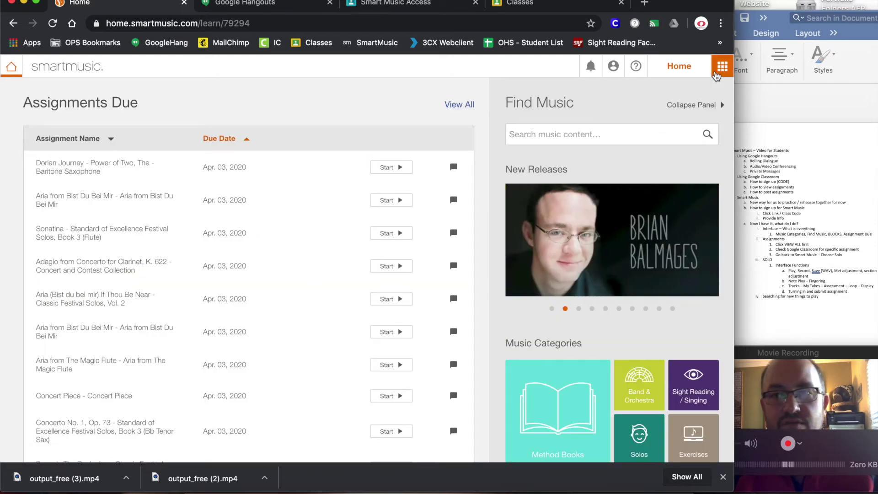
{"action": "left_click", "coordinate": [721, 68]}
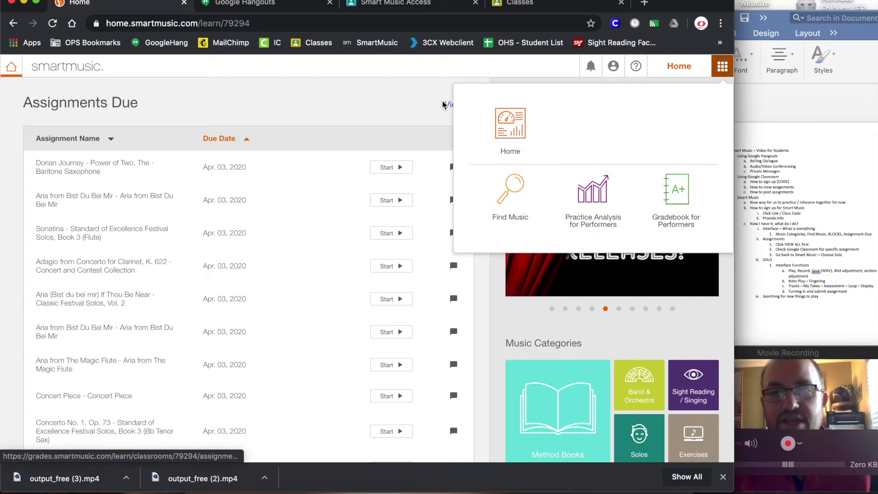
{"action": "left_click", "coordinate": [429, 100]}
{"action": "left_click", "coordinate": [595, 138]}
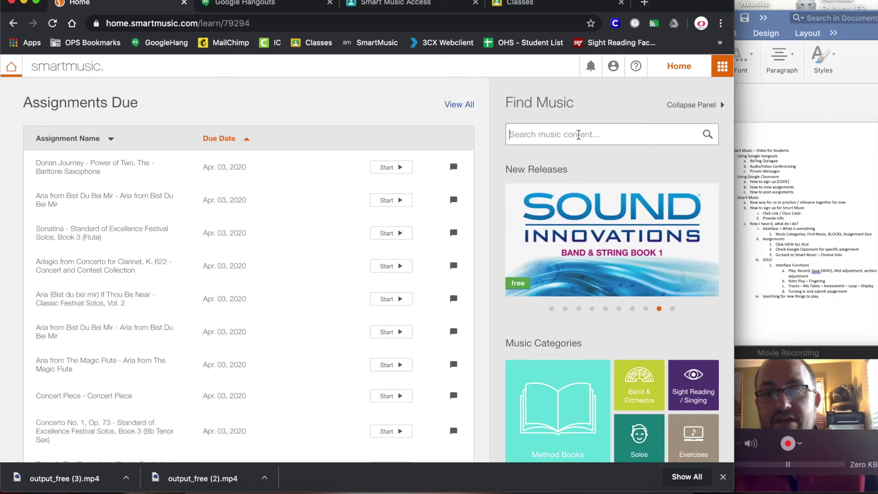
{"action": "left_click", "coordinate": [576, 135]}
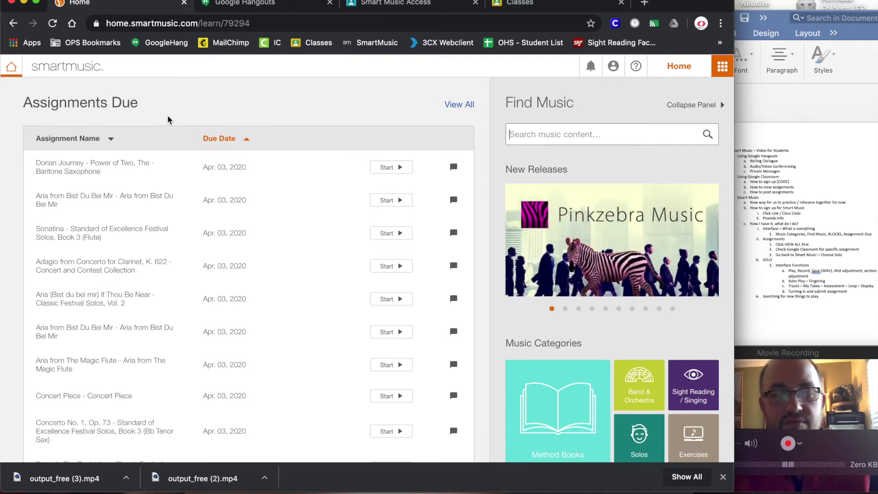
Open the Method Books category from the Music Categories on the home page.
{"action": "scroll", "coordinate": [168, 120], "scroll_direction": "down", "scroll_amount": 1}
{"action": "scroll", "coordinate": [168, 120], "scroll_direction": "up", "scroll_amount": 1}
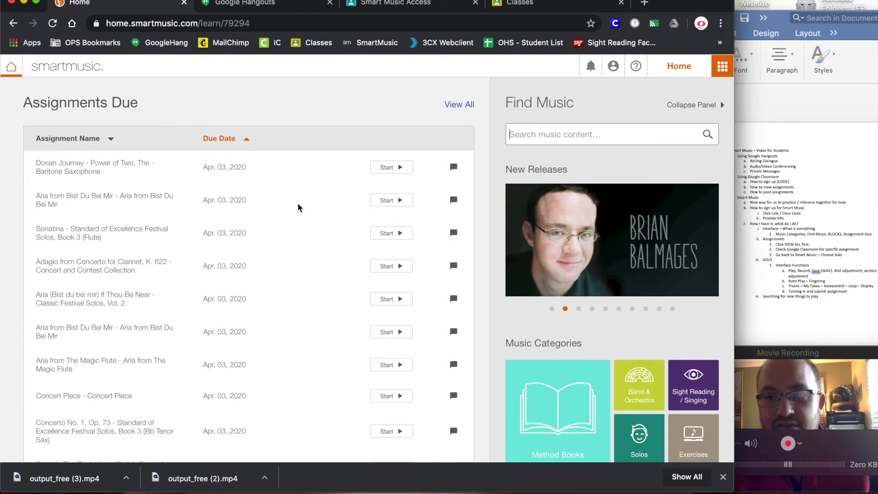
{"action": "scroll", "coordinate": [298, 207], "scroll_direction": "down", "scroll_amount": 2}
{"action": "scroll", "coordinate": [298, 205], "scroll_direction": "up", "scroll_amount": 2}
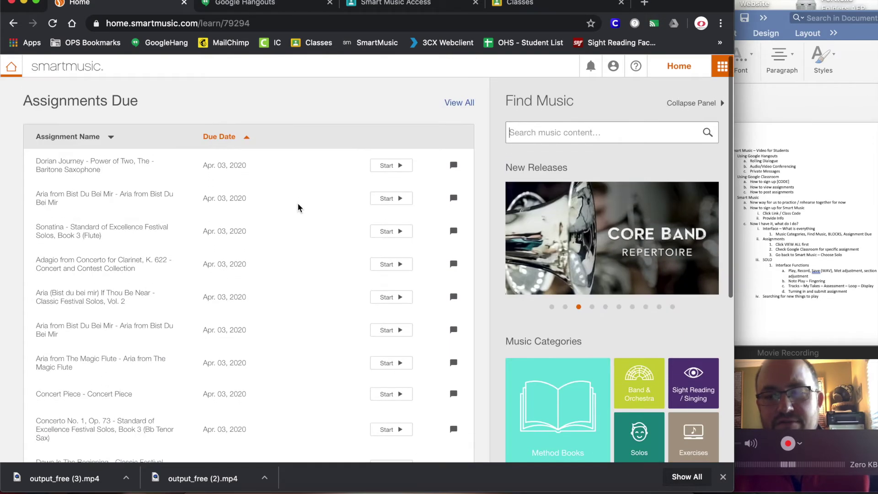
{"action": "scroll", "coordinate": [558, 366], "scroll_direction": "down", "scroll_amount": 5}
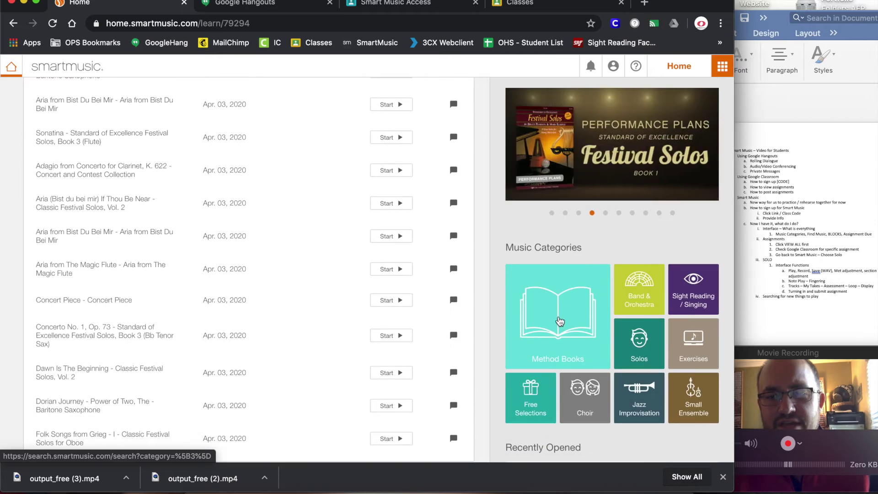
{"action": "left_click", "coordinate": [560, 322]}
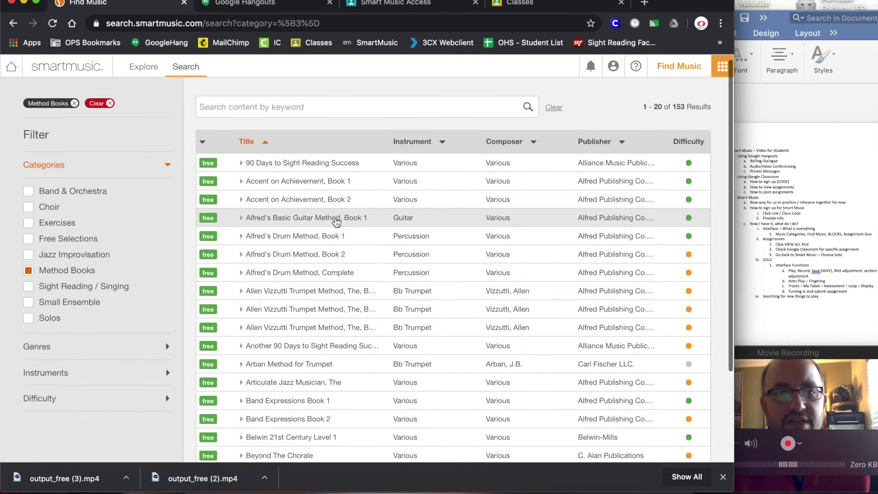
Examine the Method Books list, including its titles, instruments, publishers, difficulty ratings and result pages.
{"action": "scroll", "coordinate": [336, 221], "scroll_direction": "down", "scroll_amount": 2}
{"action": "scroll", "coordinate": [336, 222], "scroll_direction": "down", "scroll_amount": 2}
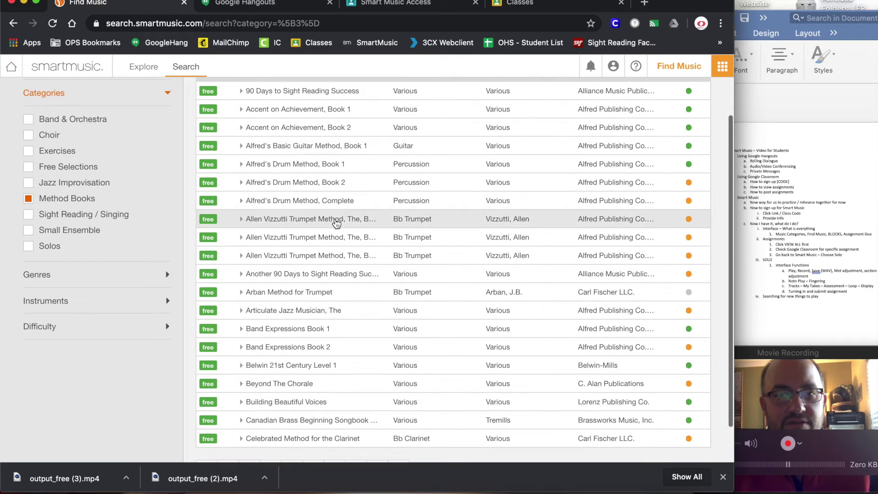
{"action": "scroll", "coordinate": [393, 222], "scroll_direction": "down", "scroll_amount": 2}
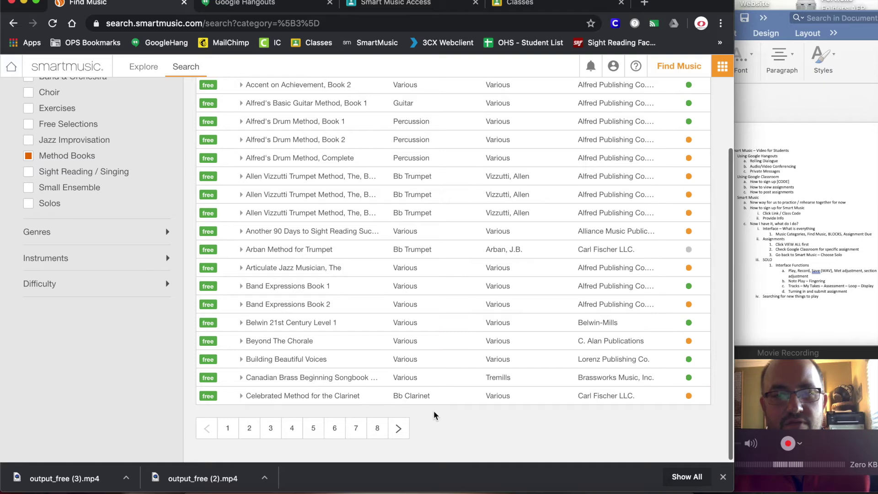
{"action": "scroll", "coordinate": [434, 415], "scroll_direction": "up", "scroll_amount": 1}
{"action": "scroll", "coordinate": [434, 415], "scroll_direction": "up", "scroll_amount": 2}
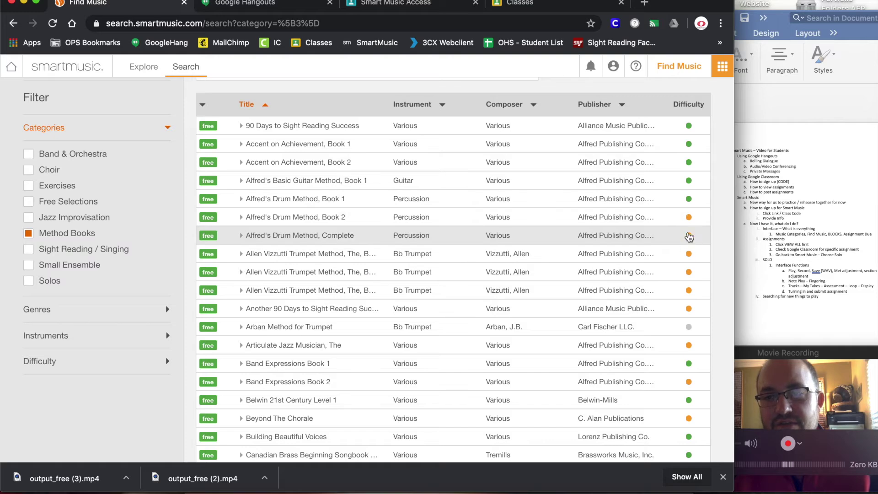
{"action": "scroll", "coordinate": [681, 363], "scroll_direction": "down", "scroll_amount": 3}
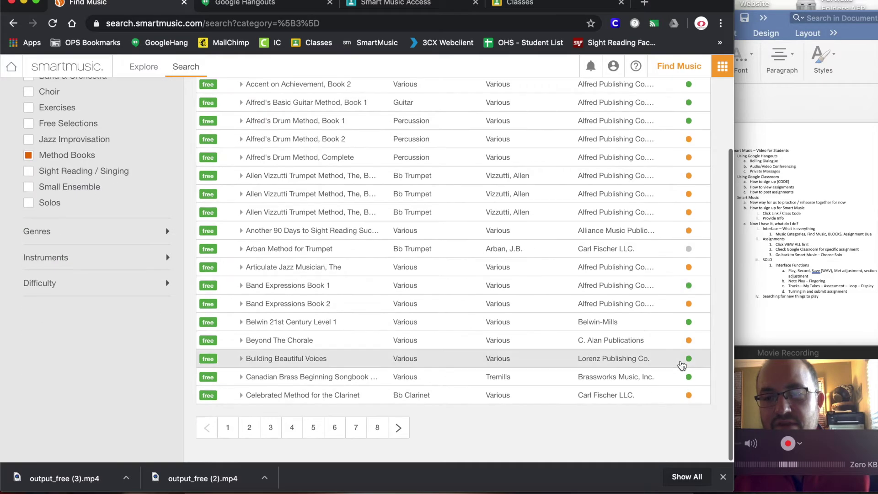
{"action": "scroll", "coordinate": [683, 364], "scroll_direction": "up", "scroll_amount": 2}
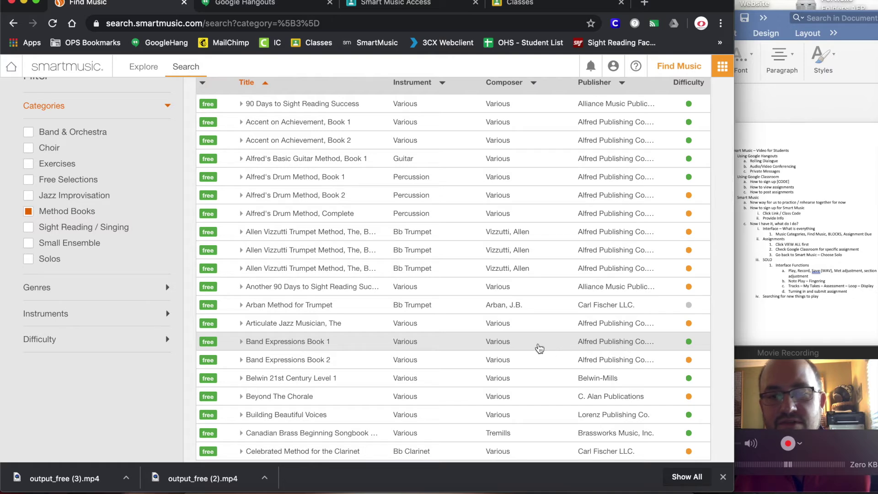
{"action": "scroll", "coordinate": [539, 348], "scroll_direction": "down", "scroll_amount": 1}
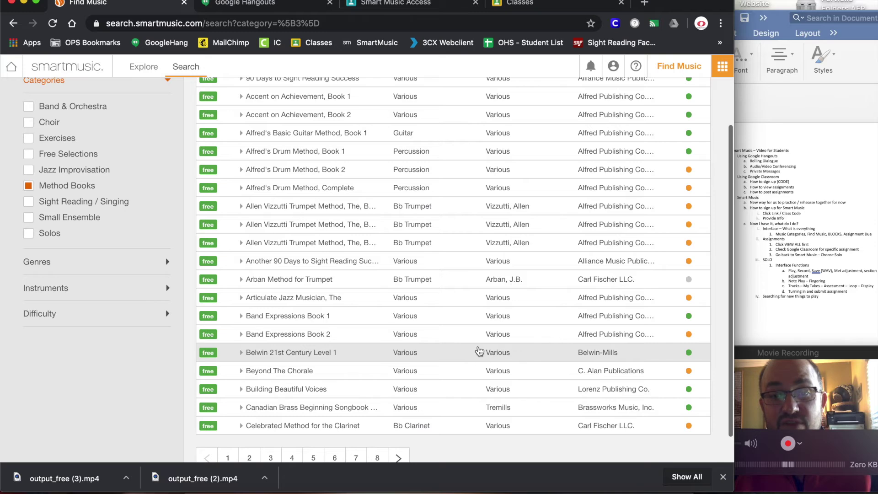
{"action": "scroll", "coordinate": [479, 350], "scroll_direction": "up", "scroll_amount": 3}
{"action": "scroll", "coordinate": [479, 351], "scroll_direction": "up", "scroll_amount": 1}
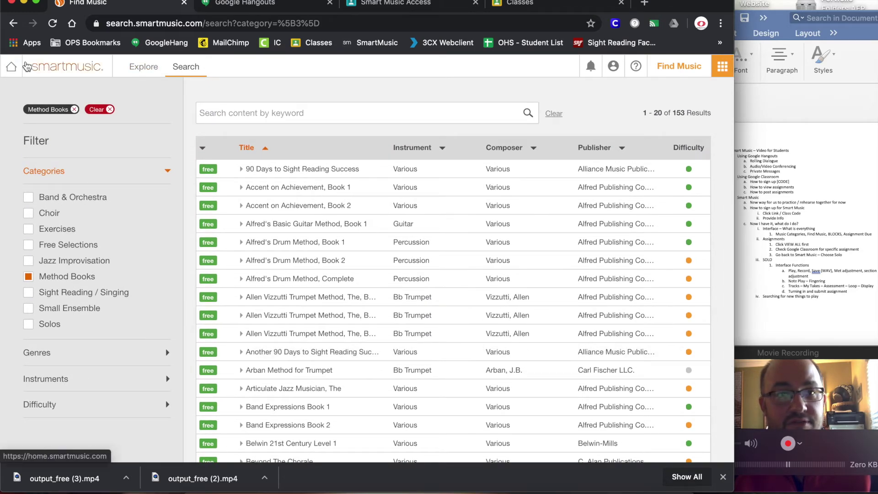
Return to the SmartMusic home page and look through the Assignments Due list.
{"action": "left_click", "coordinate": [12, 66]}
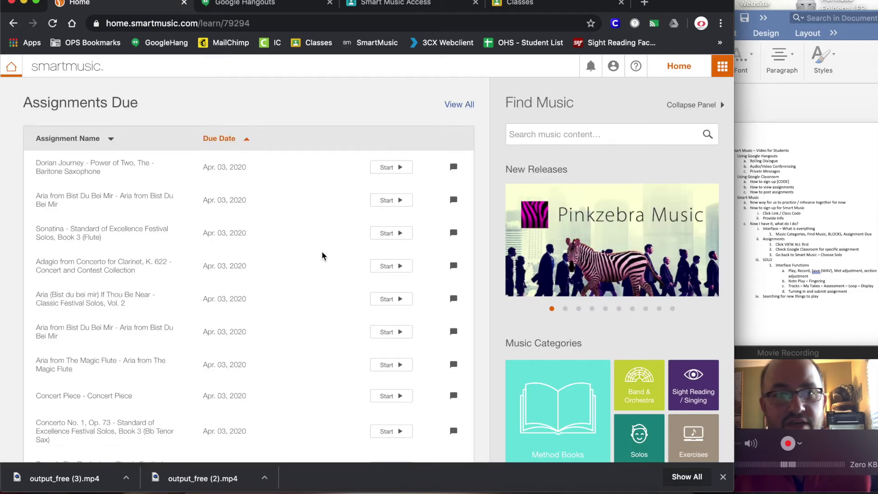
{"action": "scroll", "coordinate": [323, 255], "scroll_direction": "down", "scroll_amount": 1}
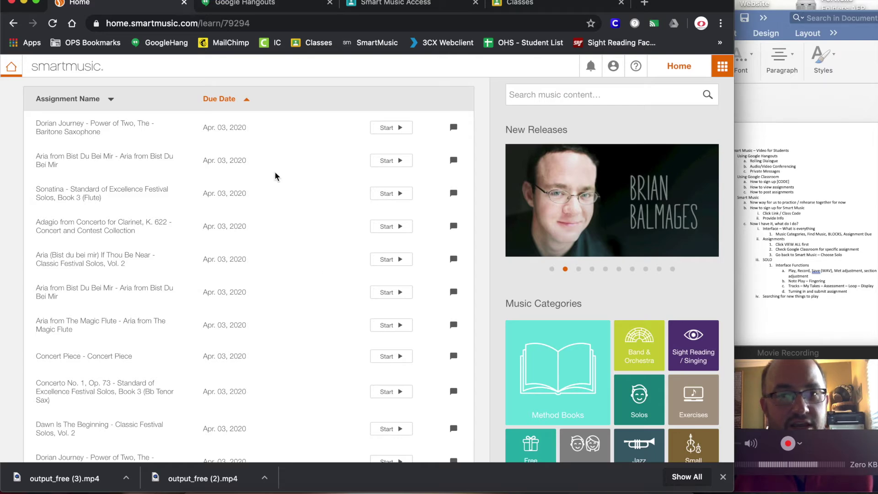
{"action": "scroll", "coordinate": [276, 176], "scroll_direction": "down", "scroll_amount": 1}
{"action": "scroll", "coordinate": [275, 176], "scroll_direction": "down", "scroll_amount": 1}
{"action": "scroll", "coordinate": [276, 176], "scroll_direction": "up", "scroll_amount": 1}
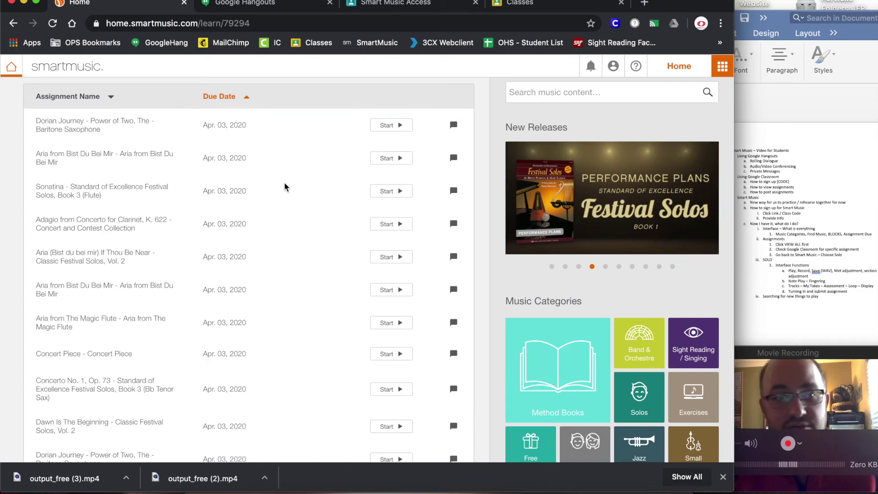
{"action": "scroll", "coordinate": [284, 186], "scroll_direction": "down", "scroll_amount": 5}
{"action": "scroll", "coordinate": [284, 197], "scroll_direction": "down", "scroll_amount": 2}
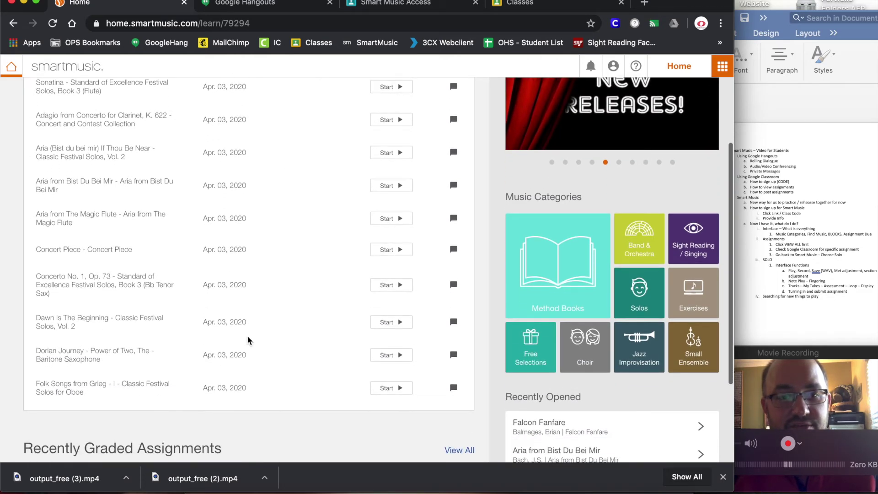
{"action": "scroll", "coordinate": [256, 362], "scroll_direction": "up", "scroll_amount": 5}
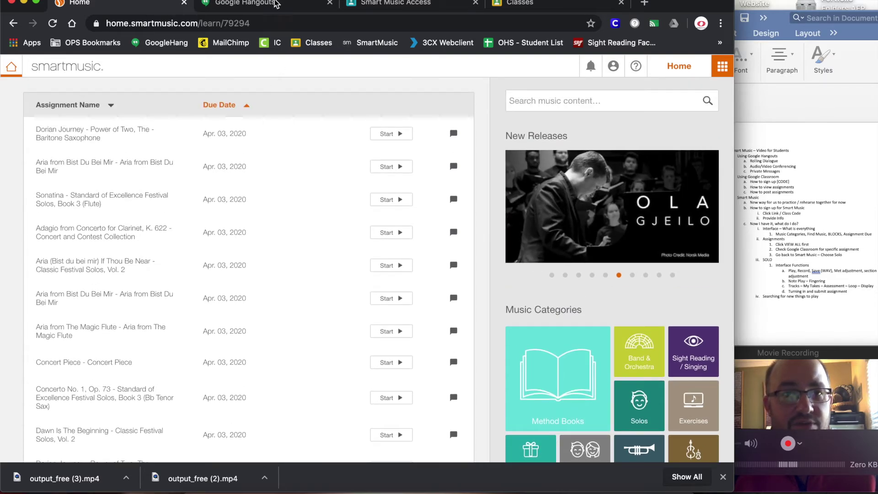
In Google Hangouts, highlight the Trombone 11/12 solo "Concert Piece – Vaclav Nelhybel" in the OHS Band chat, and switch back to SmartMusic.
{"action": "left_click", "coordinate": [276, 4]}
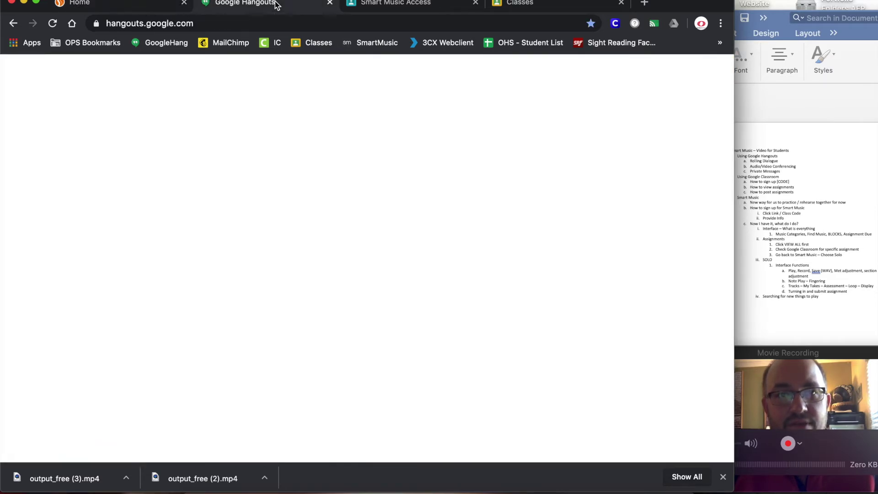
{"action": "scroll", "coordinate": [624, 301], "scroll_direction": "up", "scroll_amount": 5}
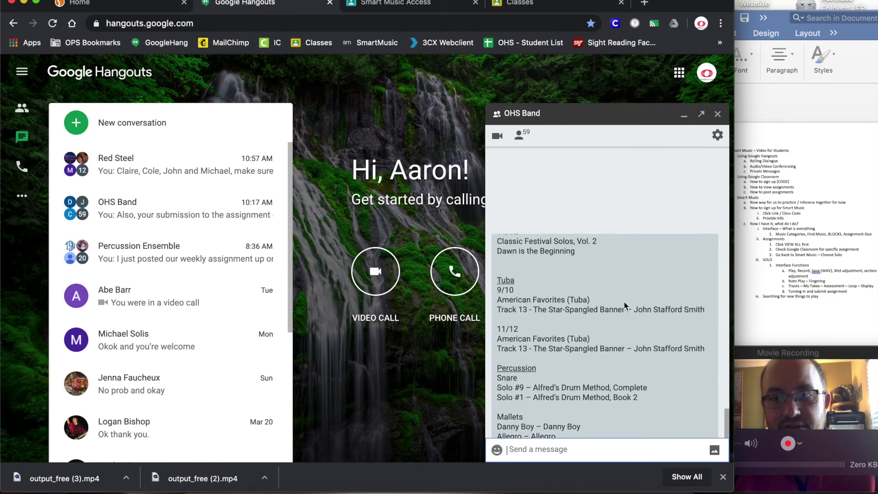
{"action": "scroll", "coordinate": [623, 313], "scroll_direction": "up", "scroll_amount": 3}
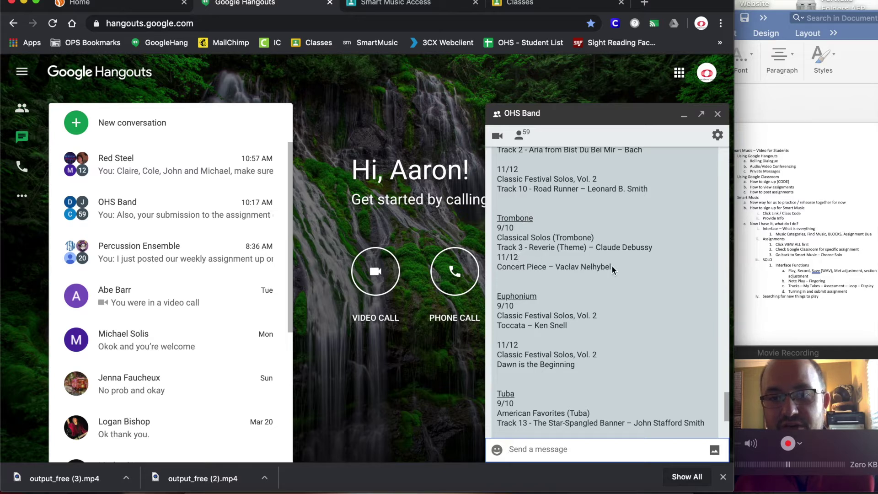
{"action": "left_click_drag", "start_coordinate": [614, 270], "coordinate": [498, 267]}
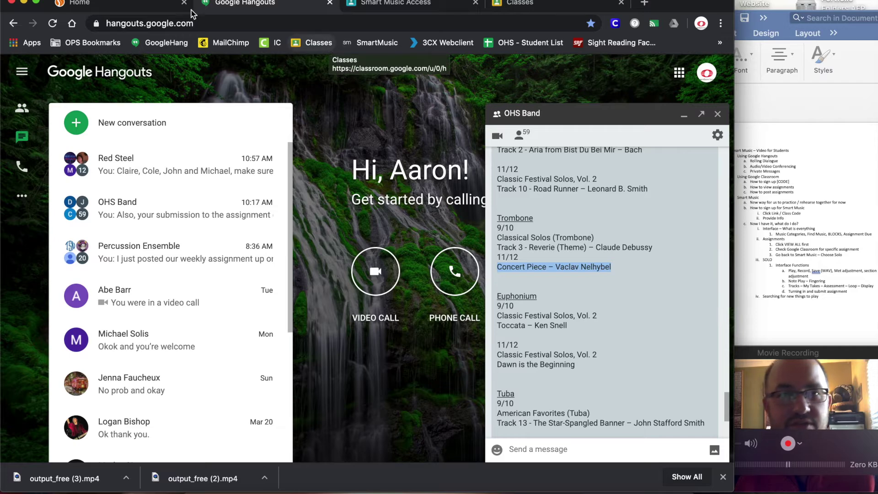
{"action": "left_click", "coordinate": [151, 4]}
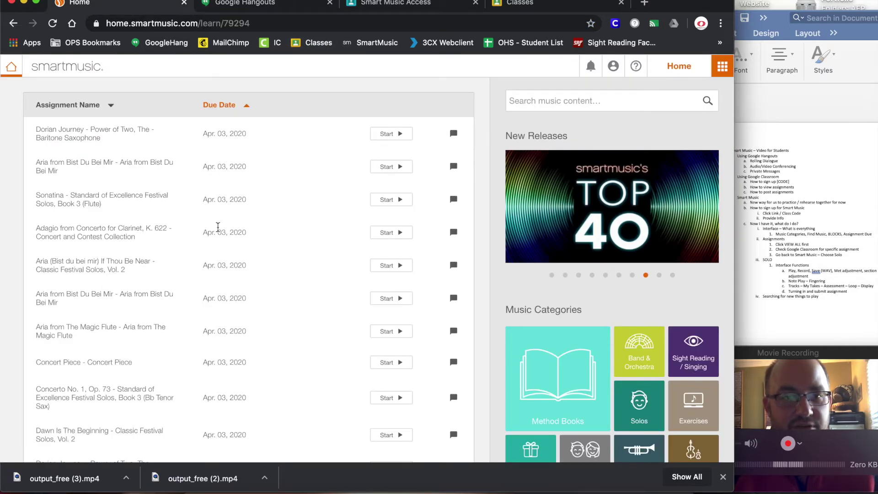
Open the Concert Piece assignment from the Assignments Due list, and return to the home page.
{"action": "scroll", "coordinate": [218, 227], "scroll_direction": "down", "scroll_amount": 3}
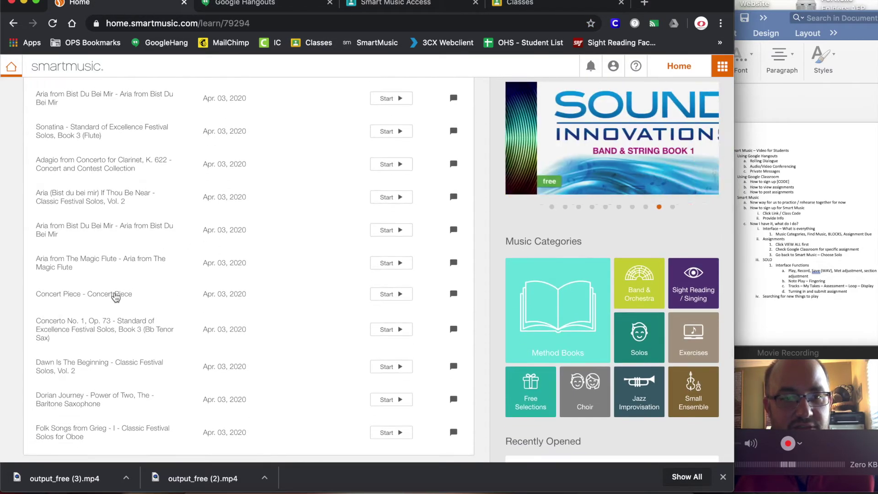
{"action": "left_click", "coordinate": [116, 295]}
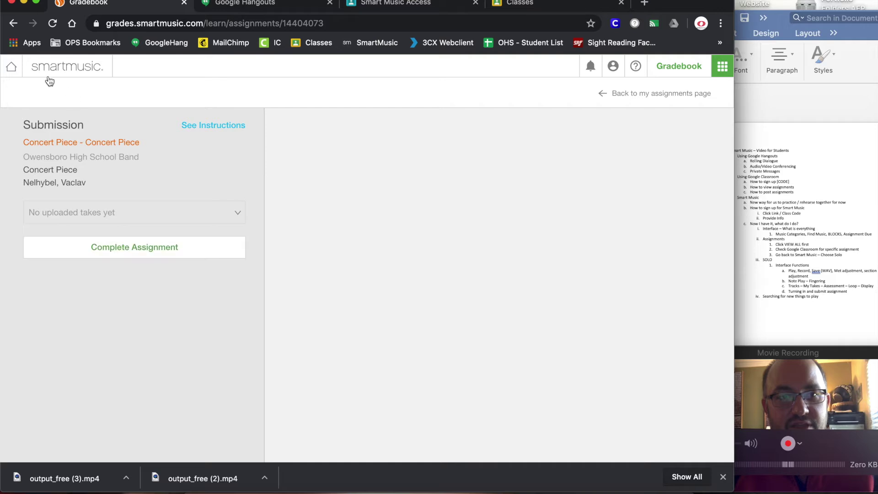
{"action": "left_click", "coordinate": [42, 69]}
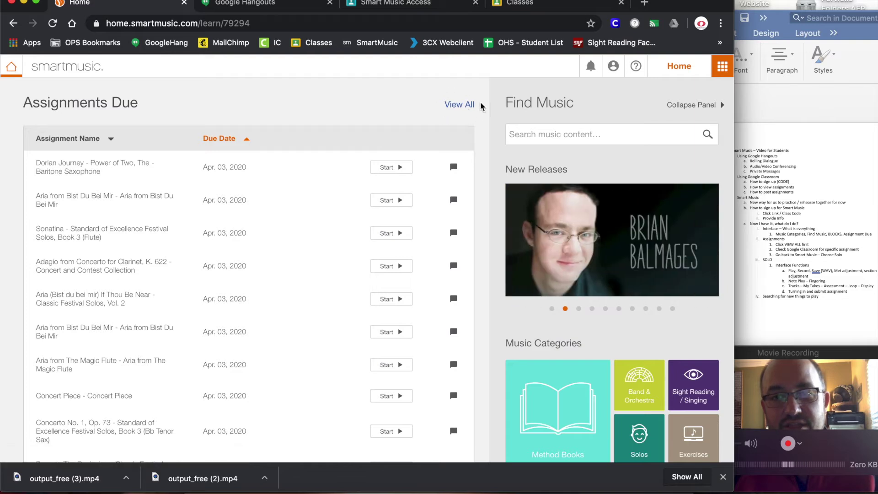
View all class assignments and look through the full list of assigned solos.
{"action": "left_click", "coordinate": [460, 108]}
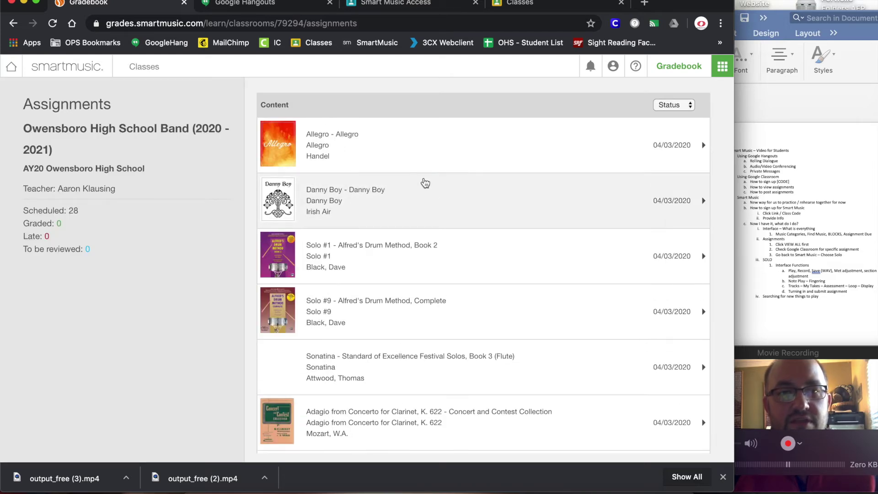
{"action": "scroll", "coordinate": [490, 211], "scroll_direction": "down", "scroll_amount": 2}
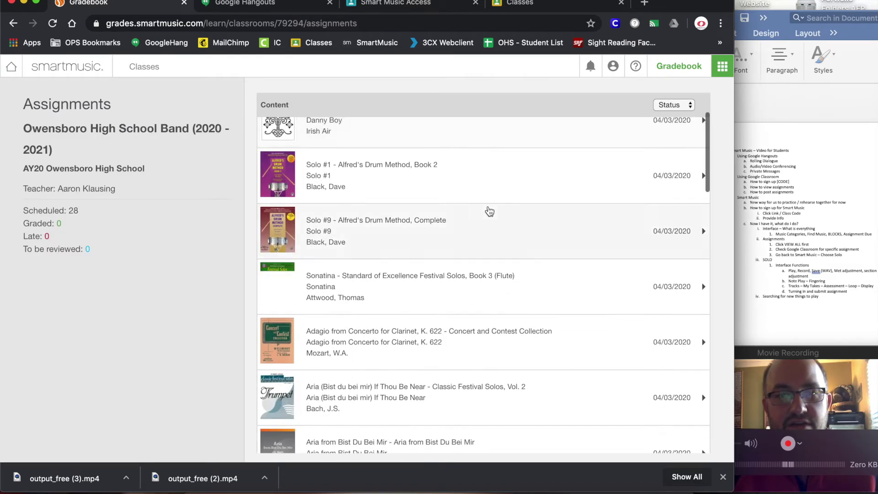
{"action": "scroll", "coordinate": [489, 211], "scroll_direction": "down", "scroll_amount": 2}
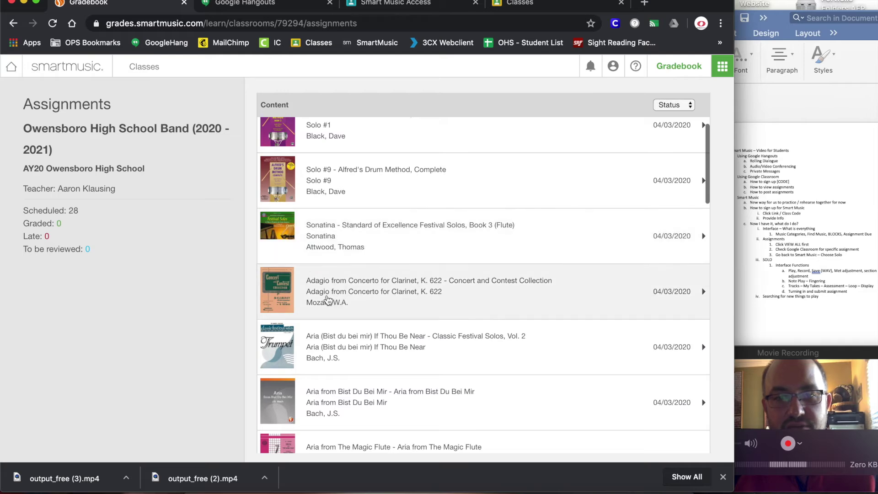
{"action": "scroll", "coordinate": [337, 305], "scroll_direction": "down", "scroll_amount": 5}
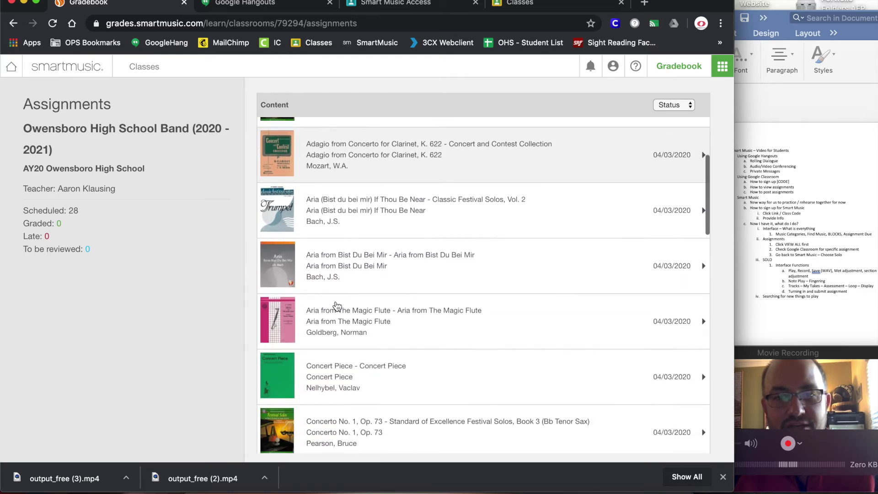
{"action": "scroll", "coordinate": [337, 305], "scroll_direction": "down", "scroll_amount": 15}
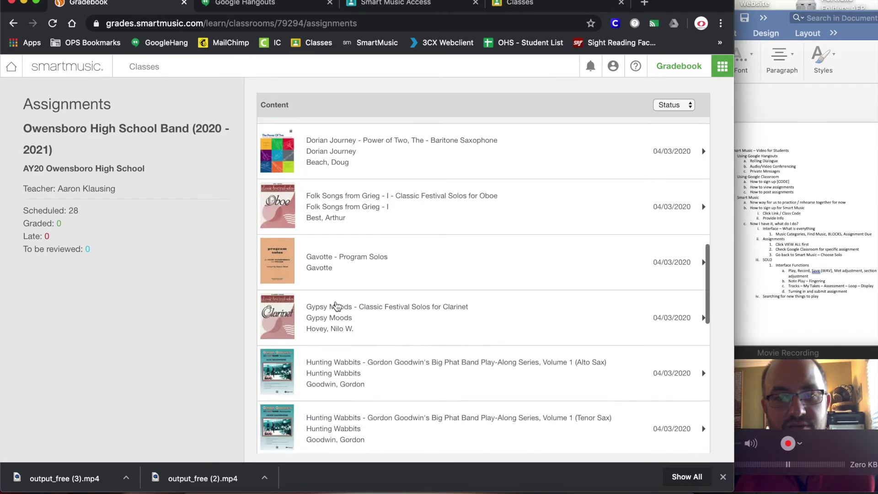
{"action": "scroll", "coordinate": [337, 305], "scroll_direction": "down", "scroll_amount": 13}
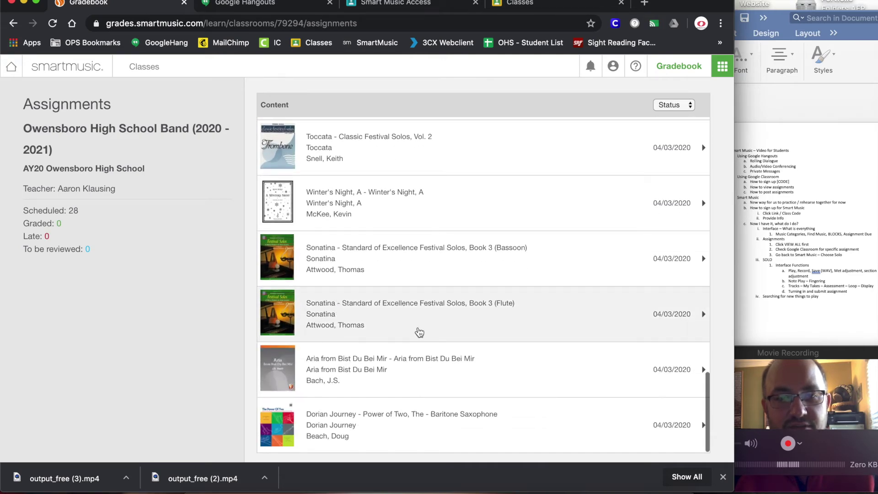
{"action": "scroll", "coordinate": [420, 332], "scroll_direction": "up", "scroll_amount": 3}
{"action": "scroll", "coordinate": [420, 332], "scroll_direction": "up", "scroll_amount": 6}
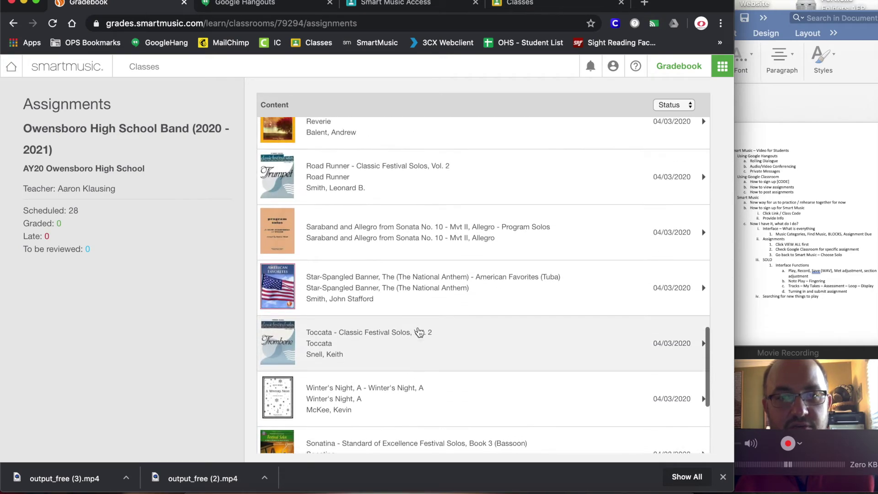
{"action": "scroll", "coordinate": [419, 332], "scroll_direction": "up", "scroll_amount": 5}
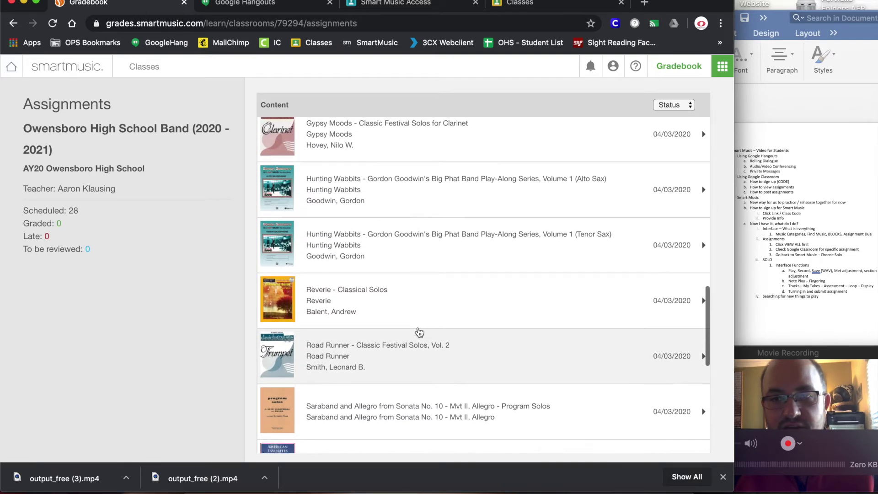
{"action": "scroll", "coordinate": [419, 332], "scroll_direction": "up", "scroll_amount": 5}
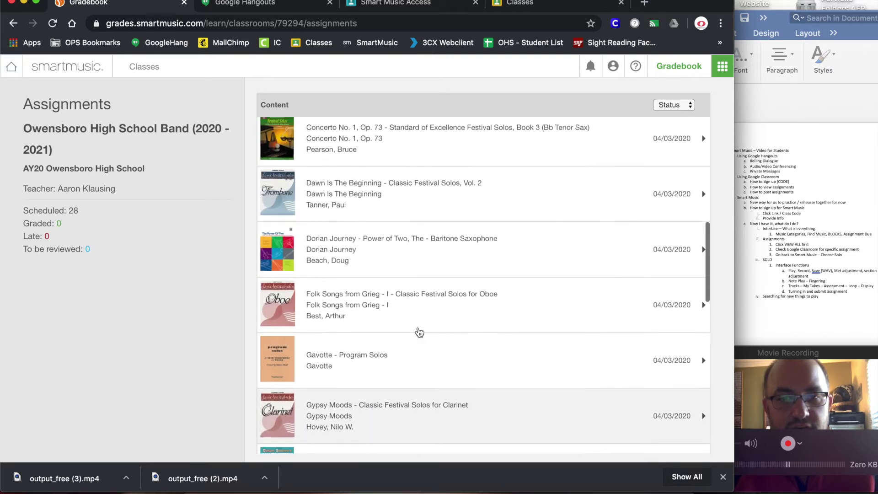
{"action": "scroll", "coordinate": [420, 332], "scroll_direction": "up", "scroll_amount": 2}
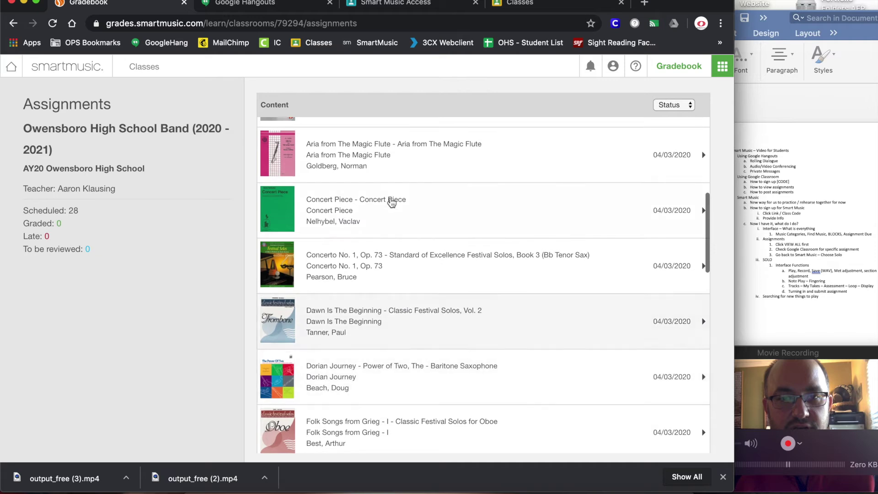
Open the Concert Piece assignment by Nelhybel, start completing it with the Trombone part, and dismiss its instructions.
{"action": "left_click", "coordinate": [349, 203]}
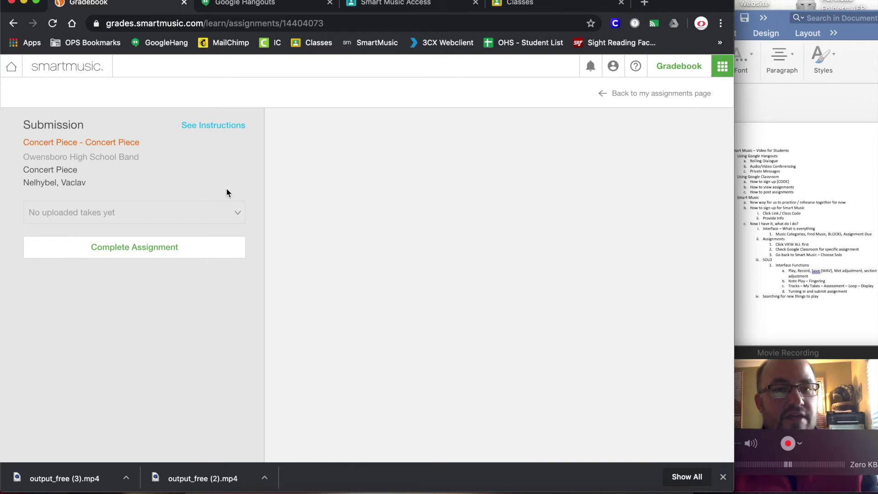
{"action": "left_click", "coordinate": [198, 249]}
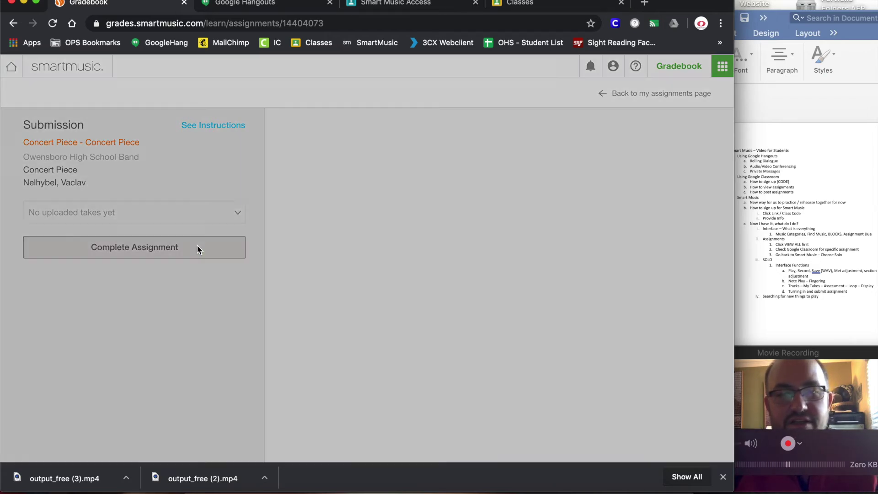
{"action": "left_click", "coordinate": [368, 183]}
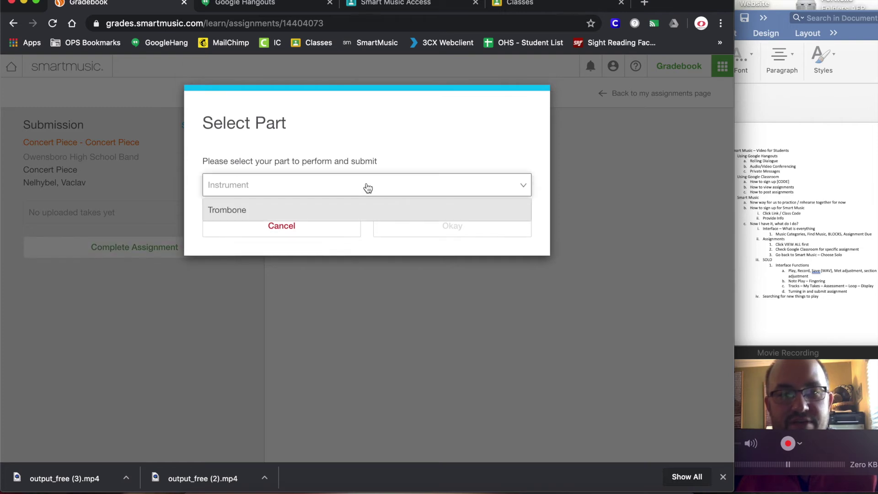
{"action": "left_click", "coordinate": [352, 213]}
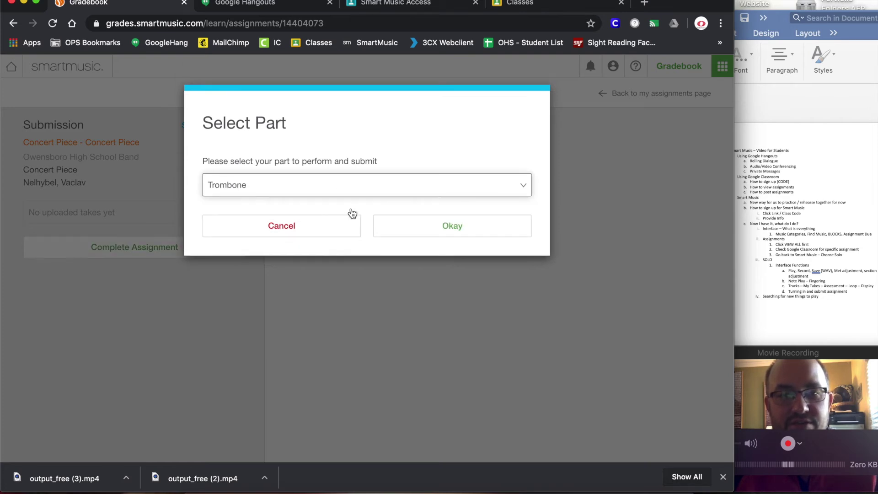
{"action": "left_click", "coordinate": [450, 229]}
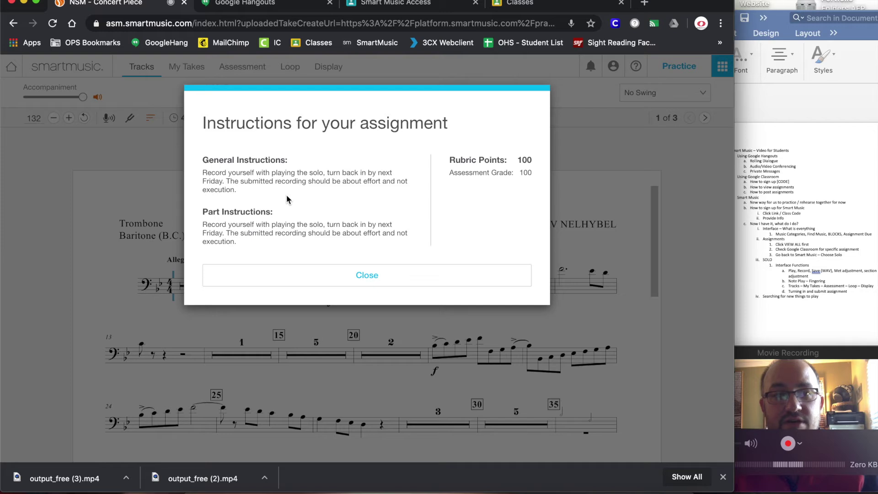
{"action": "left_click", "coordinate": [407, 284]}
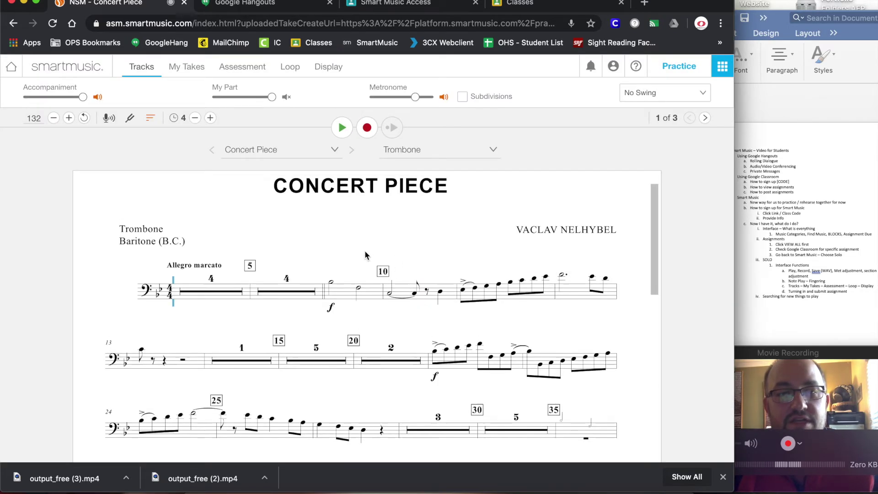
Look through all three pages of the Concert Piece trombone sheet music.
{"action": "scroll", "coordinate": [365, 251], "scroll_direction": "up", "scroll_amount": 1}
{"action": "scroll", "coordinate": [365, 250], "scroll_direction": "down", "scroll_amount": 2}
{"action": "scroll", "coordinate": [366, 252], "scroll_direction": "down", "scroll_amount": 10}
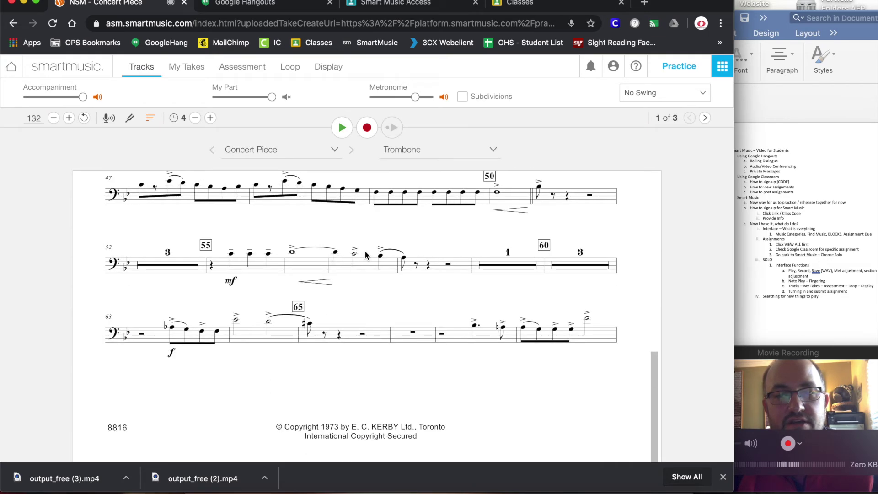
{"action": "scroll", "coordinate": [364, 251], "scroll_direction": "up", "scroll_amount": 10}
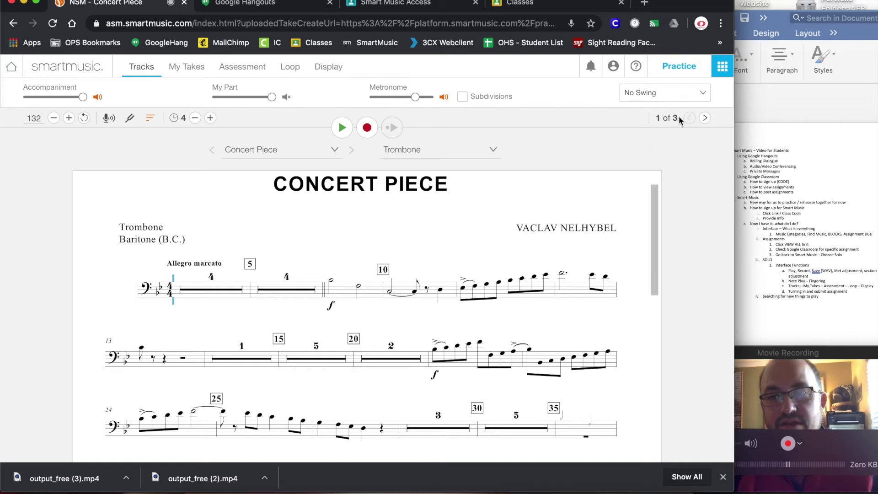
{"action": "left_click", "coordinate": [704, 118]}
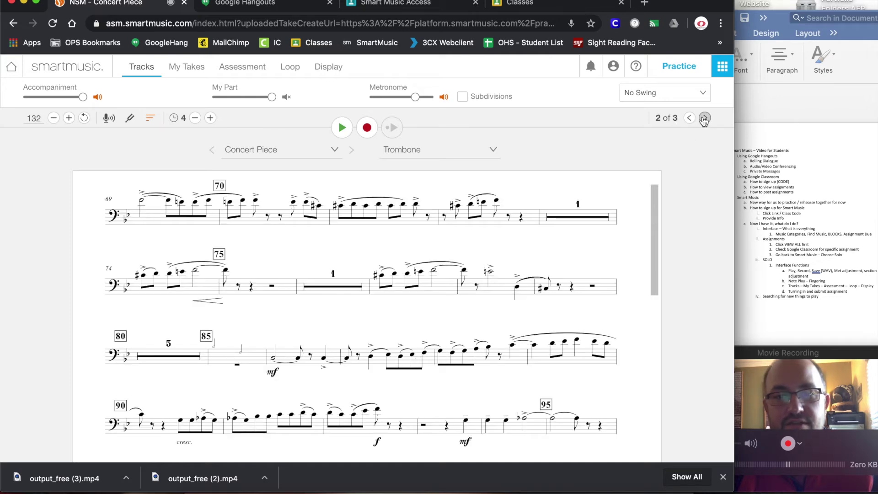
{"action": "left_click", "coordinate": [704, 119]}
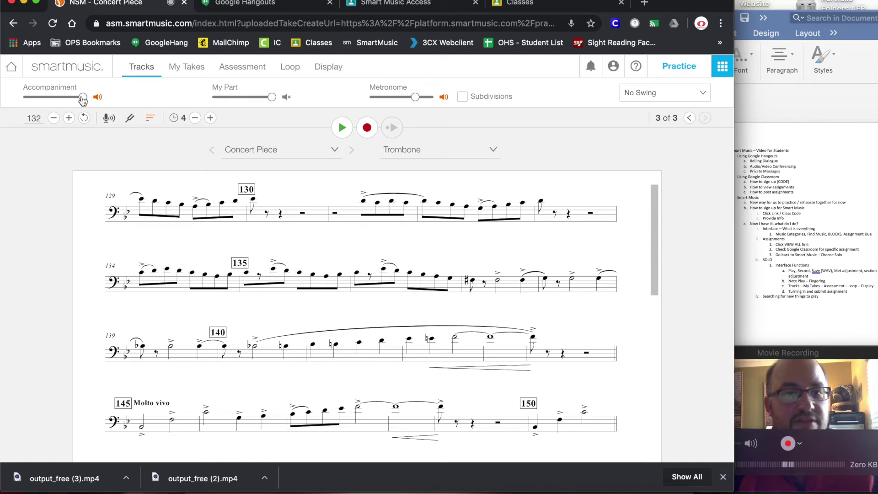
Lower the accompaniment volume and raise it back to full, and turn the My Part sound on and off again.
{"action": "left_click_drag", "start_coordinate": [82, 98], "coordinate": [27, 98]}
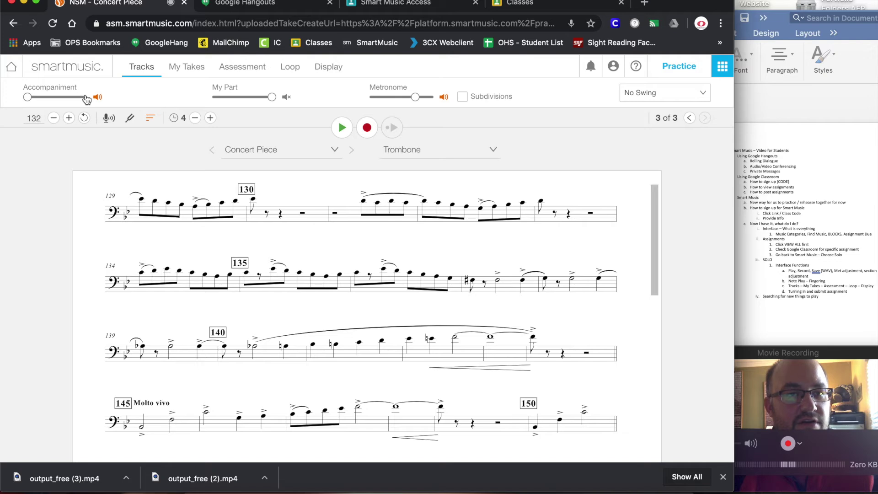
{"action": "left_click_drag", "start_coordinate": [29, 98], "coordinate": [94, 108]}
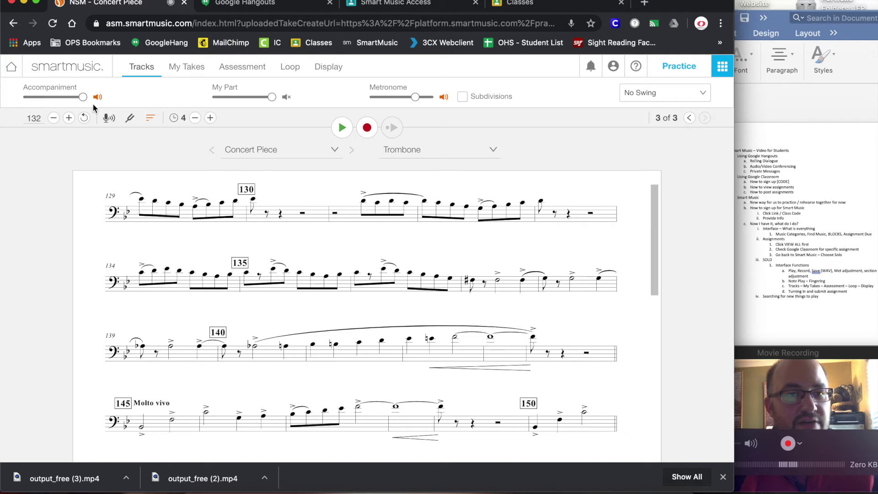
{"action": "left_click", "coordinate": [287, 97]}
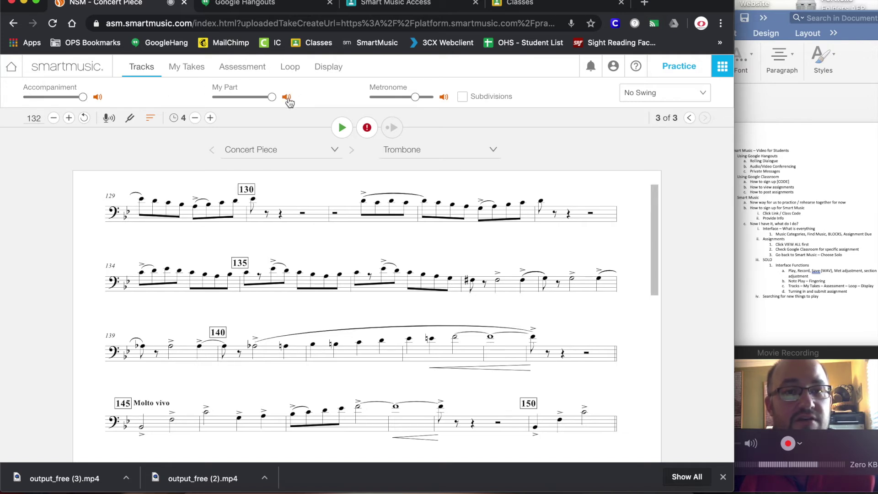
{"action": "left_click", "coordinate": [288, 98]}
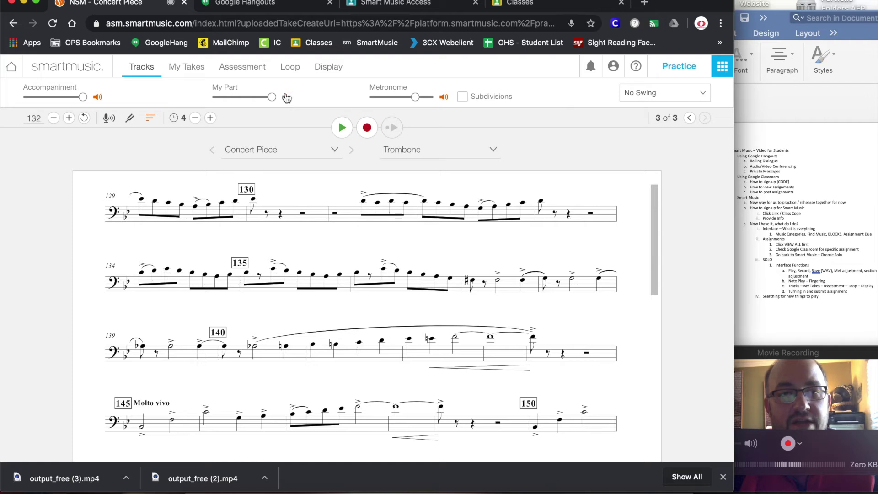
{"action": "mouse_move", "coordinate": [271, 99]}
{"action": "left_mouse_down"}
{"action": "mouse_move", "coordinate": [246, 98]}
{"action": "mouse_move", "coordinate": [271, 98]}
{"action": "left_mouse_up"}
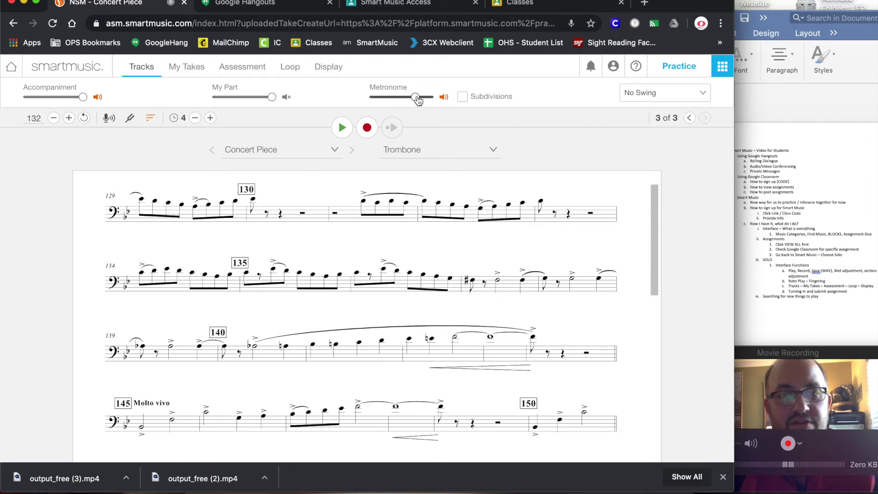
Look at the metronome's Subdivisions setting and browse the available swing styles.
{"action": "left_click", "coordinate": [462, 97]}
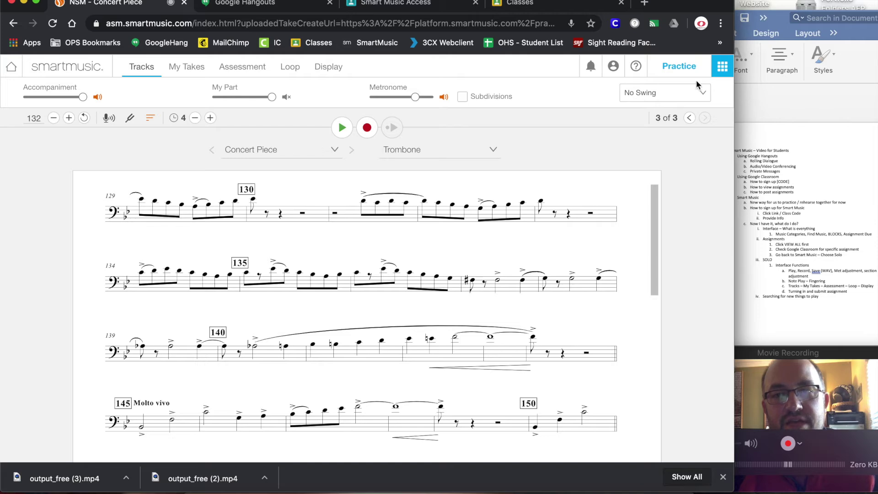
{"action": "left_click", "coordinate": [704, 94]}
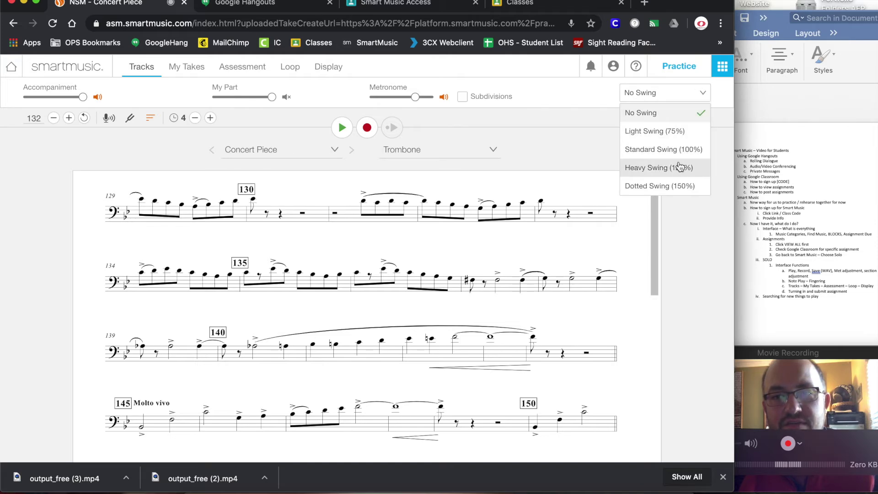
{"action": "left_click", "coordinate": [592, 94]}
{"action": "left_click", "coordinate": [667, 96]}
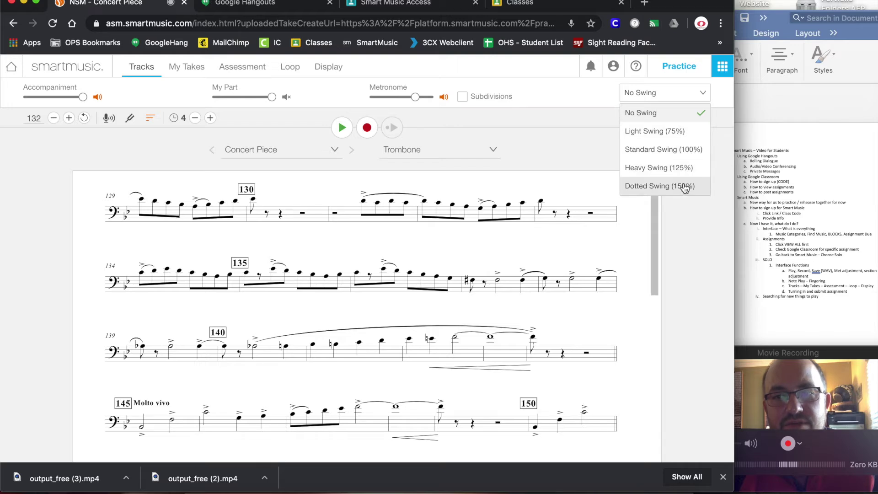
{"action": "left_click", "coordinate": [564, 98]}
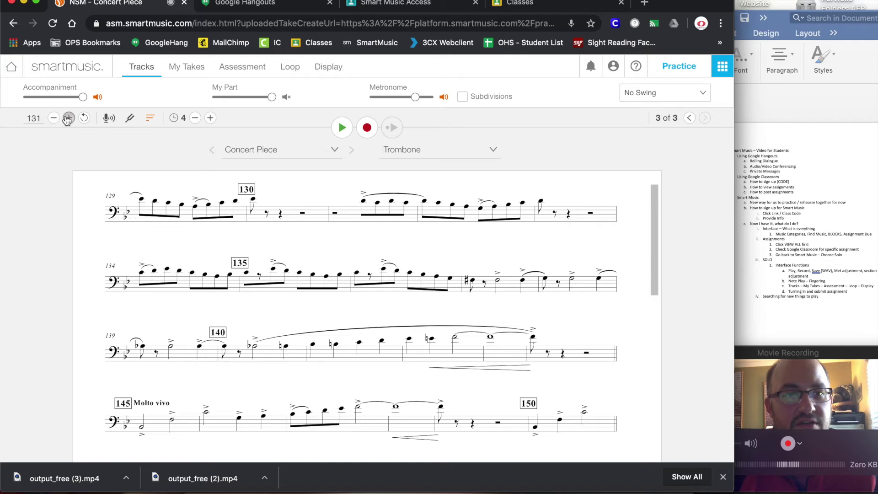
Set the practice tempo of Concert Piece to 80.
{"action": "double_click", "coordinate": [42, 118]}
{"action": "key", "text": "BackSpace"}
{"action": "type", "text": "80"}
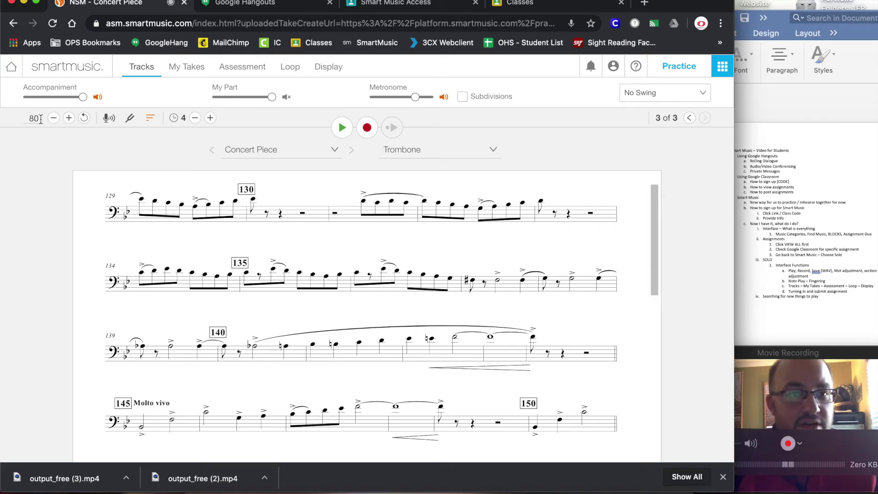
Set the practice tempo back to 132.
{"action": "left_click", "coordinate": [41, 119]}
{"action": "key", "text": "BackSpace"}
{"action": "key", "text": "BackSpace"}
{"action": "type", "text": "132"}
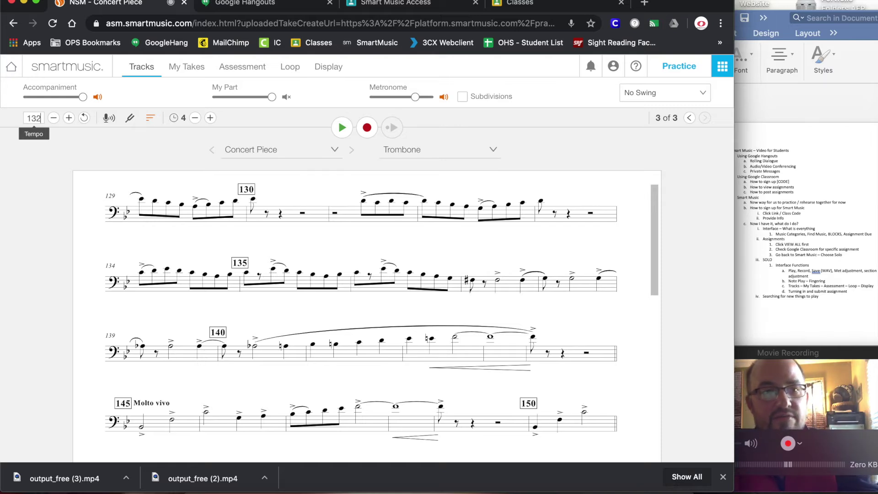
{"action": "key", "text": "Return"}
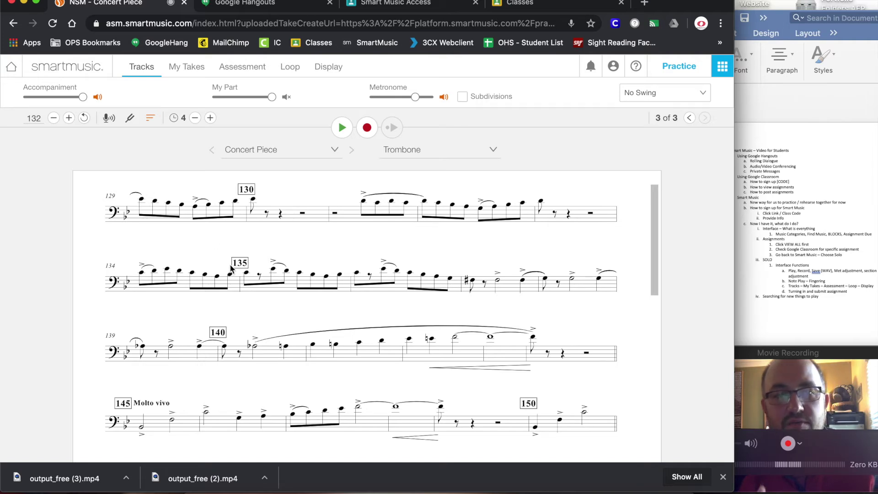
Calibrate the microphone by running the microphone test, and return to the music.
{"action": "left_click", "coordinate": [109, 120]}
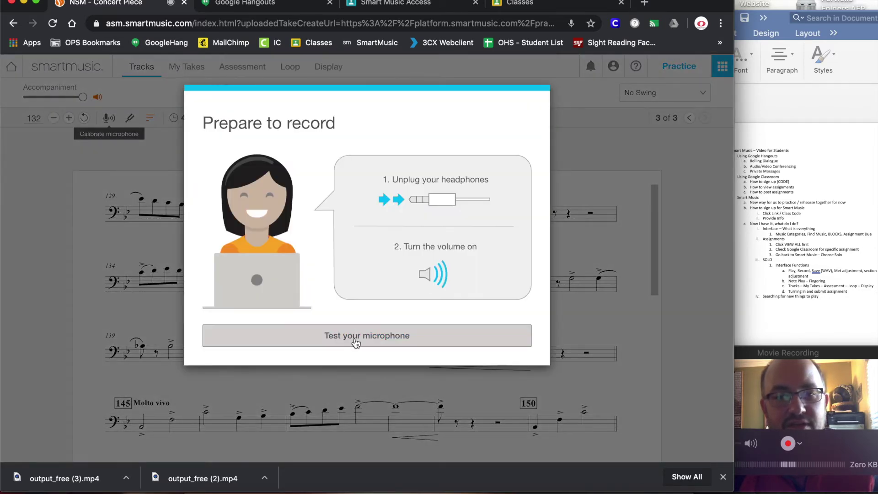
{"action": "left_click", "coordinate": [356, 342]}
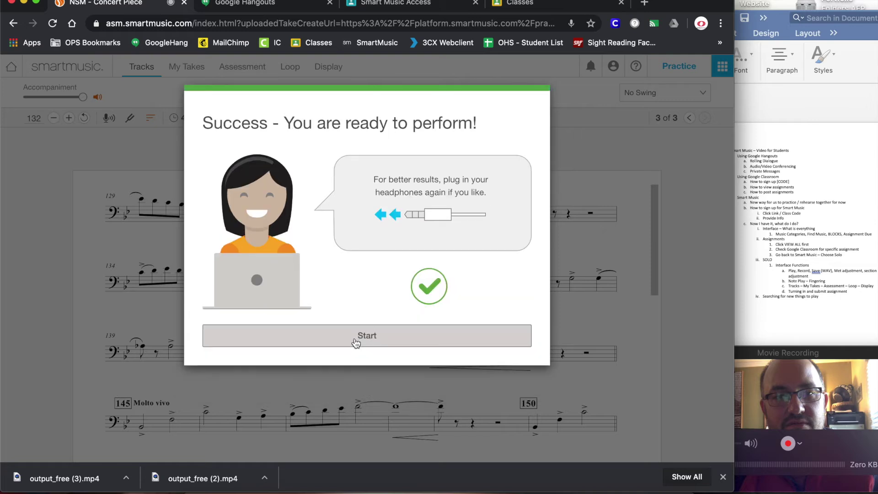
{"action": "left_click", "coordinate": [355, 342]}
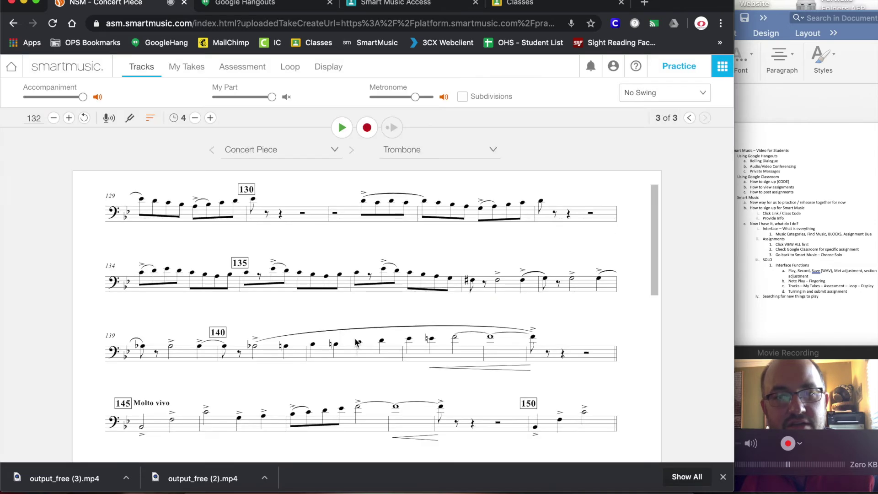
Look at the tuner for the trombone and close it.
{"action": "left_click", "coordinate": [131, 121]}
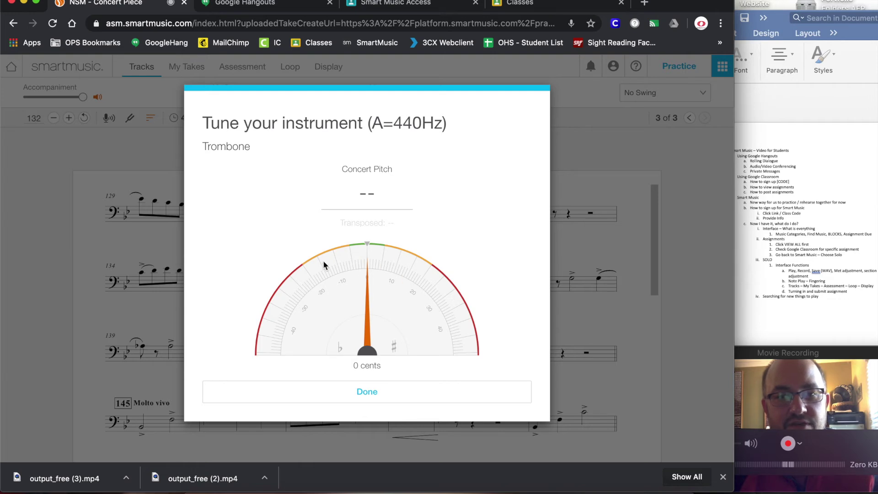
{"action": "left_click", "coordinate": [366, 392]}
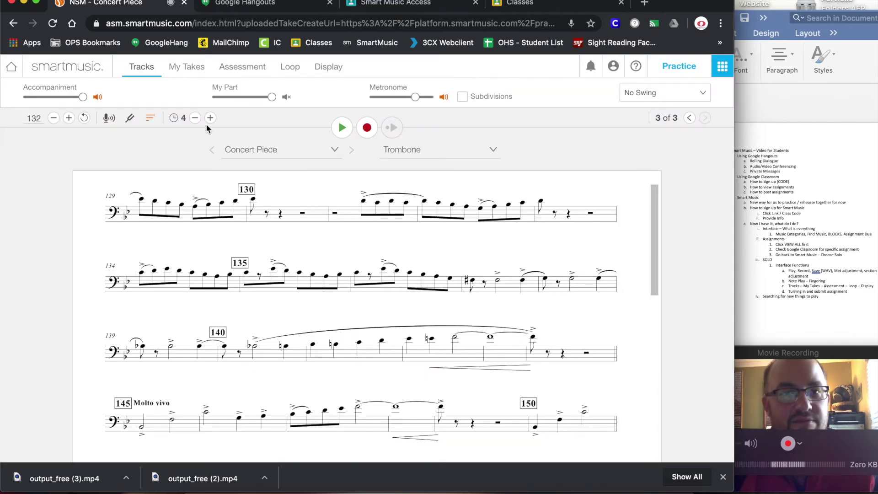
Check which pieces and which instrument parts can be chosen for Concert Piece, keeping the current selection.
{"action": "left_click", "coordinate": [151, 120]}
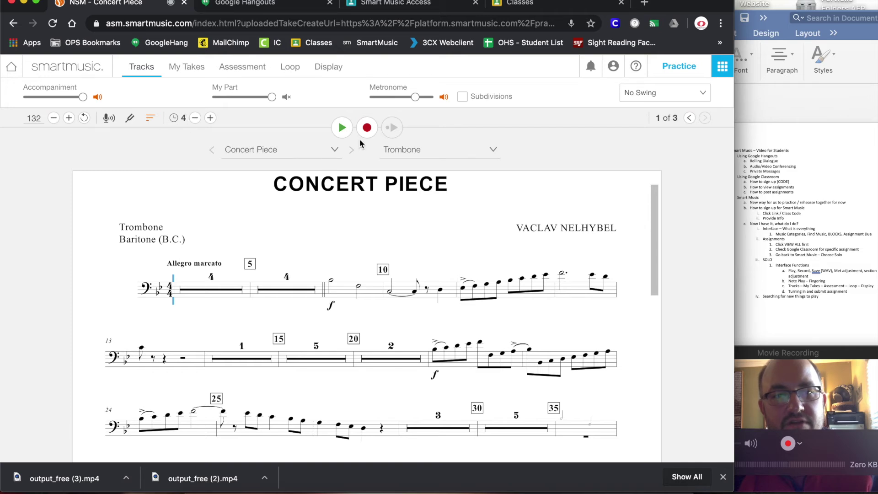
{"action": "left_click", "coordinate": [335, 150]}
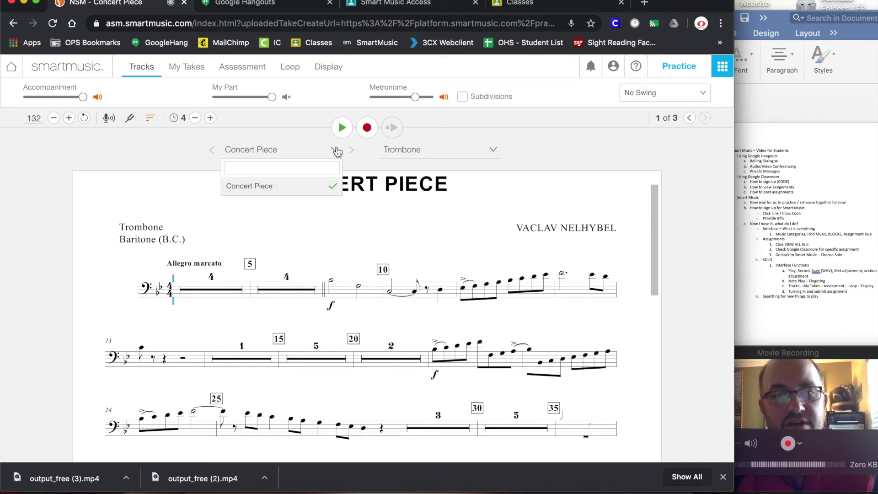
{"action": "left_click", "coordinate": [337, 151]}
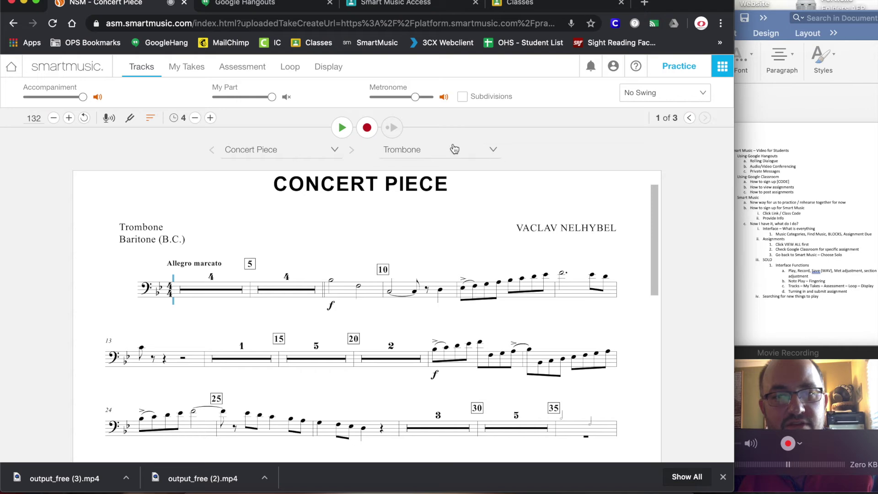
{"action": "left_click", "coordinate": [493, 150]}
{"action": "left_click", "coordinate": [522, 150]}
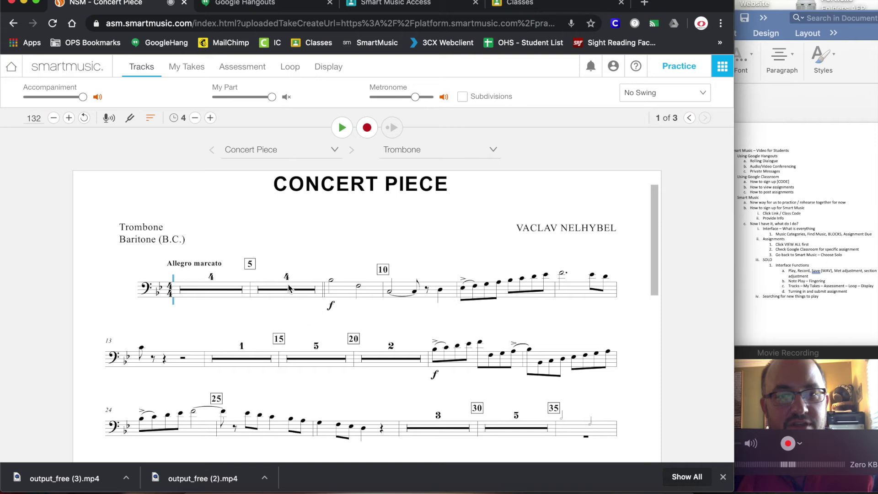
Place the playback cursor on the first trombone note after the opening rests, at measure 9.
{"action": "left_click", "coordinate": [332, 292]}
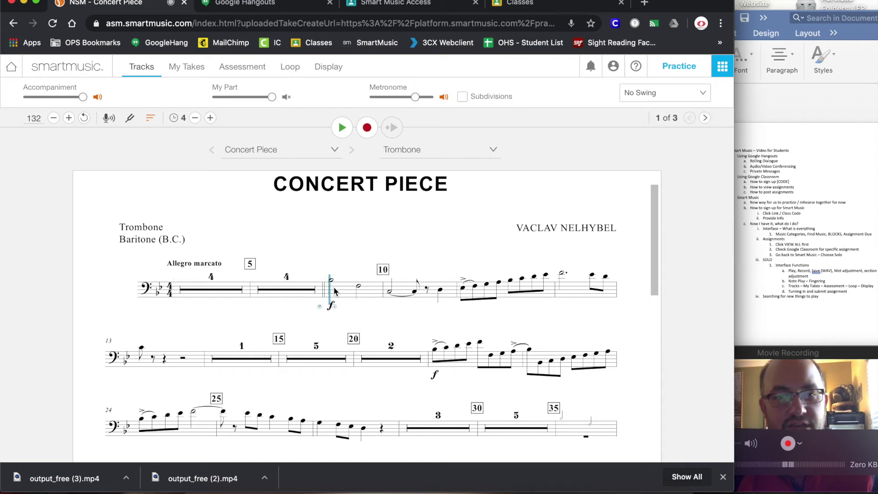
{"action": "left_click", "coordinate": [180, 294]}
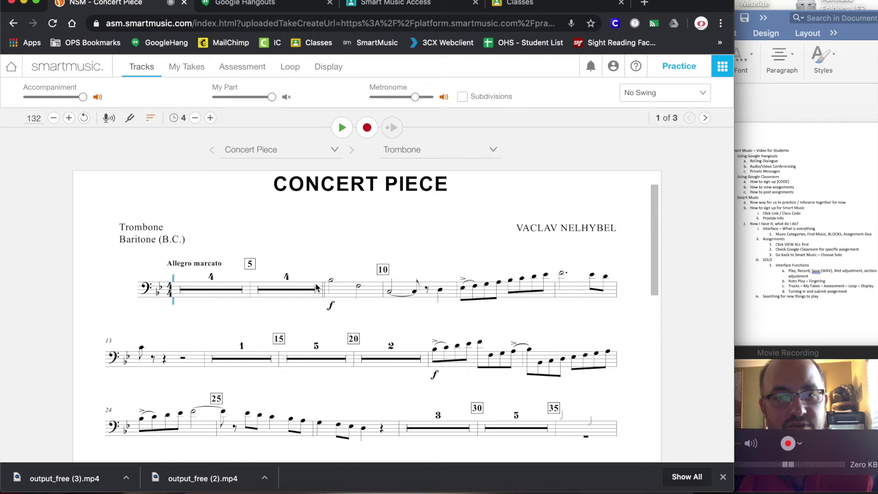
{"action": "left_click", "coordinate": [331, 291]}
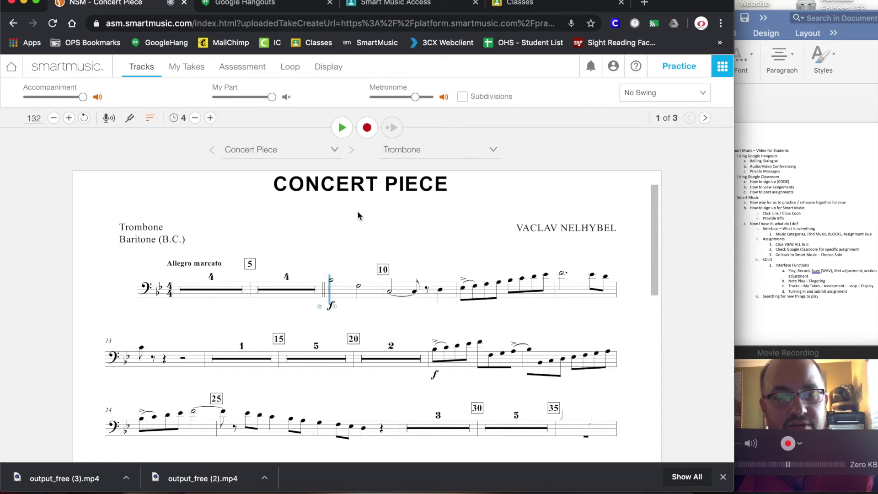
{"action": "left_click", "coordinate": [357, 292]}
{"action": "left_click", "coordinate": [328, 286]}
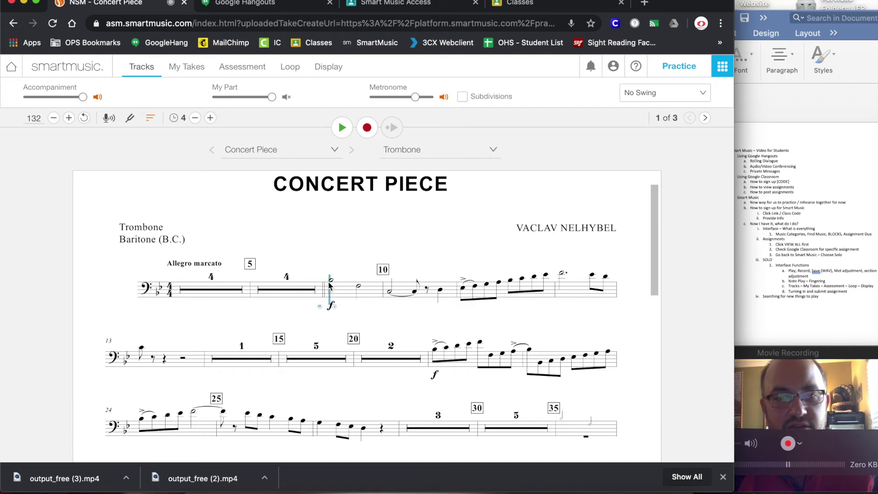
Play the piece from measure 9, turn on the My Part sound during playback and stop.
{"action": "left_click", "coordinate": [342, 128]}
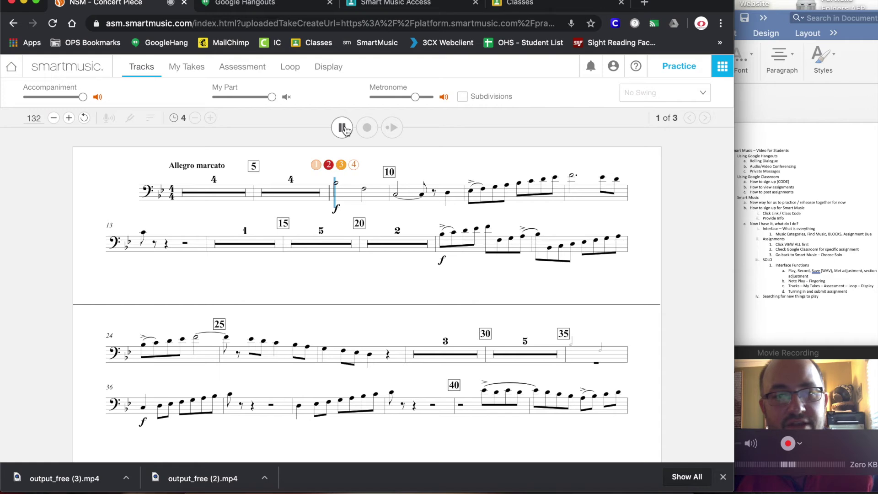
{"action": "left_click", "coordinate": [286, 98]}
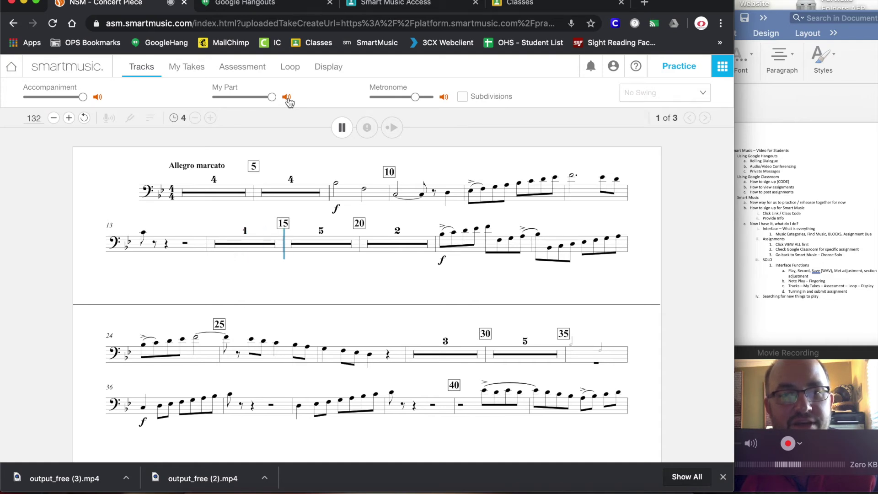
{"action": "left_click", "coordinate": [341, 129]}
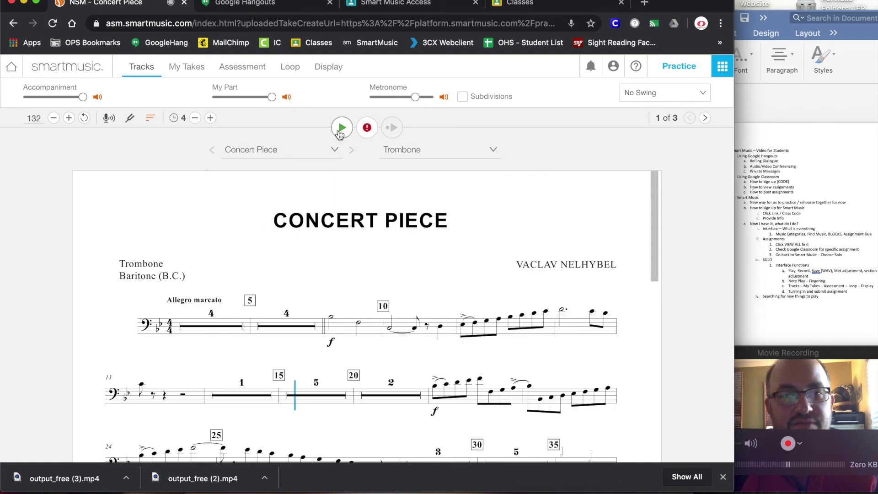
Set the tempo for practising this passage of Concert Piece to 80.
{"action": "left_click", "coordinate": [437, 400]}
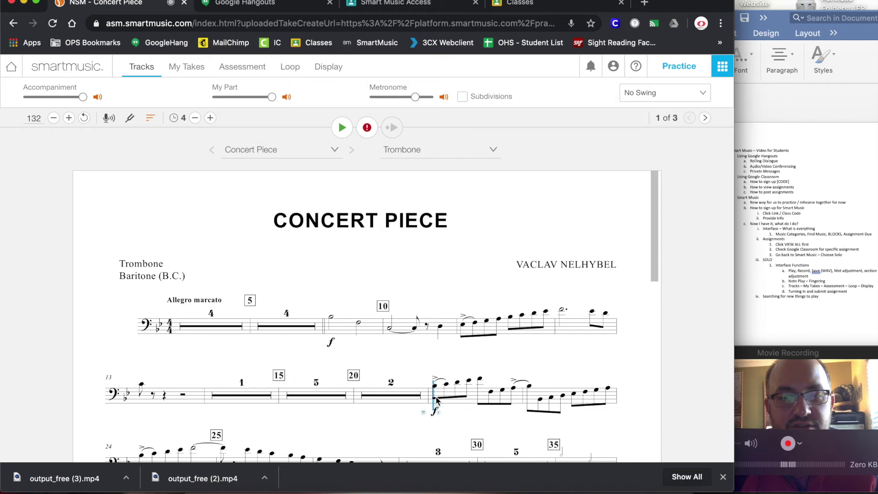
{"action": "left_click", "coordinate": [41, 118]}
{"action": "type", "text": "80"}
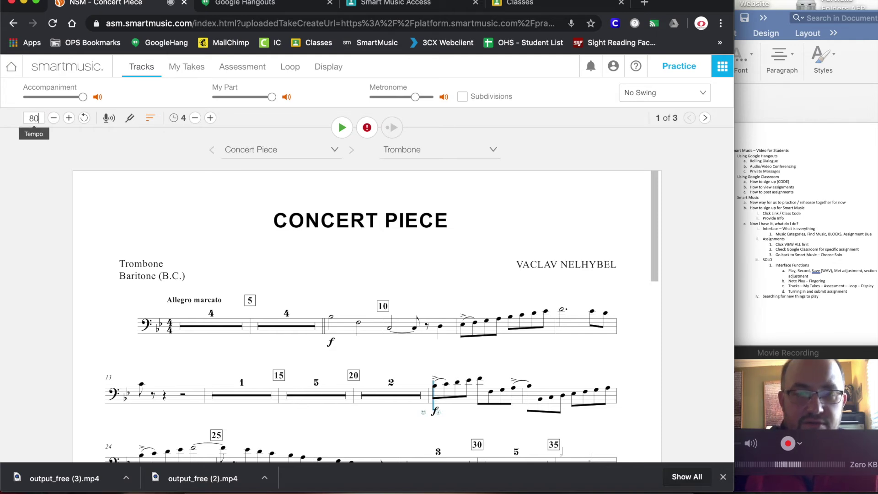
{"action": "key", "text": "Return"}
Listen to the passage from measure 9 at the slower tempo and stop playback.
{"action": "left_click", "coordinate": [327, 326]}
{"action": "left_click", "coordinate": [342, 127]}
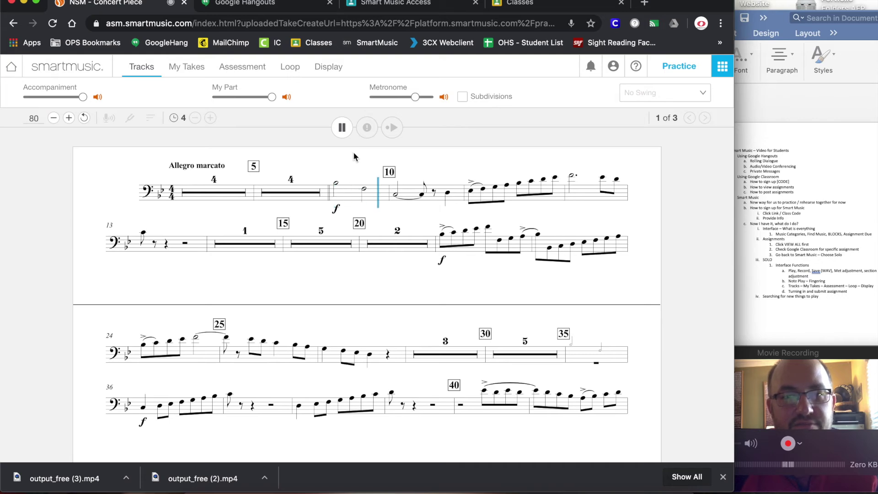
{"action": "left_click", "coordinate": [342, 129]}
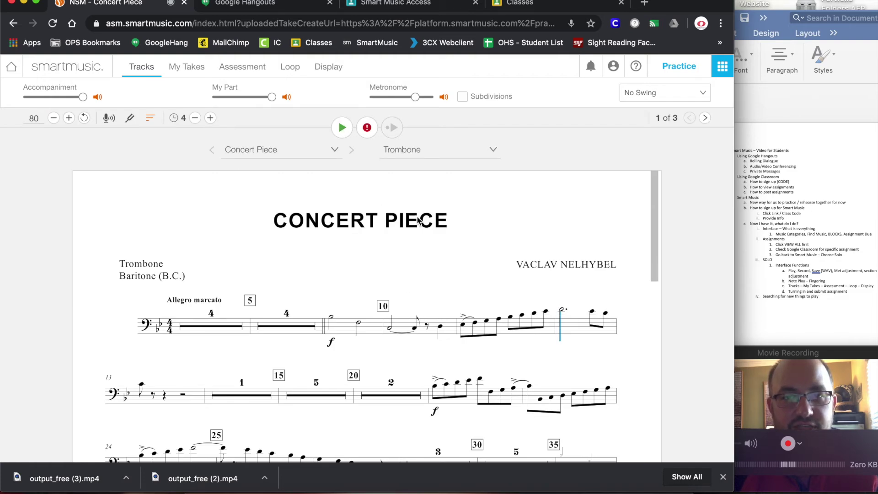
Show the trombone slide position for the fifth note of measure 22 and close the chart.
{"action": "left_click", "coordinate": [400, 329]}
{"action": "scroll", "coordinate": [457, 320], "scroll_direction": "down", "scroll_amount": 5}
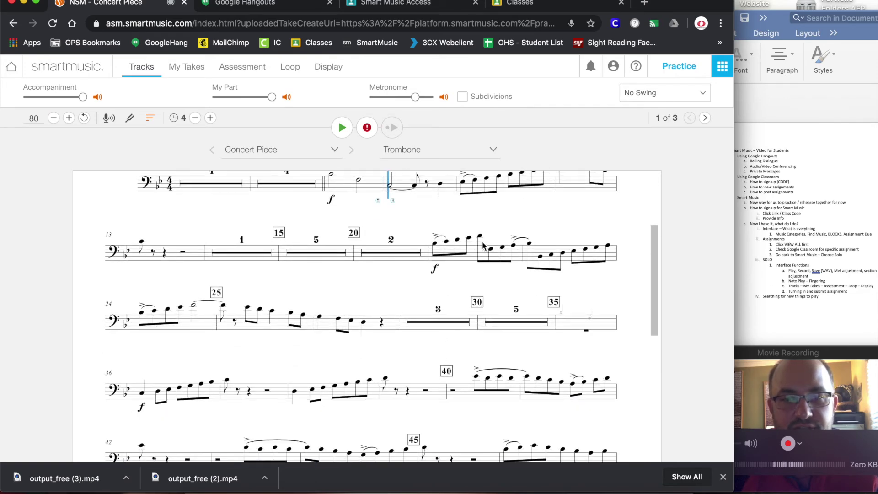
{"action": "left_click", "coordinate": [479, 238]}
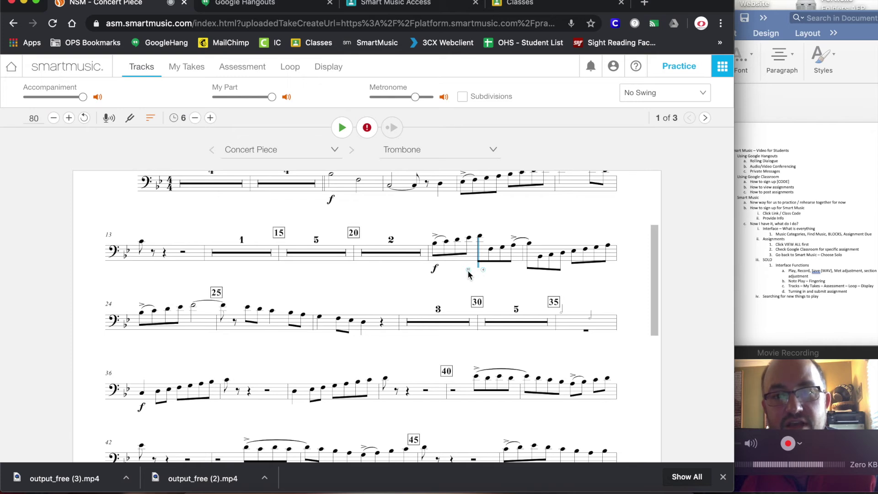
{"action": "left_click", "coordinate": [468, 271]}
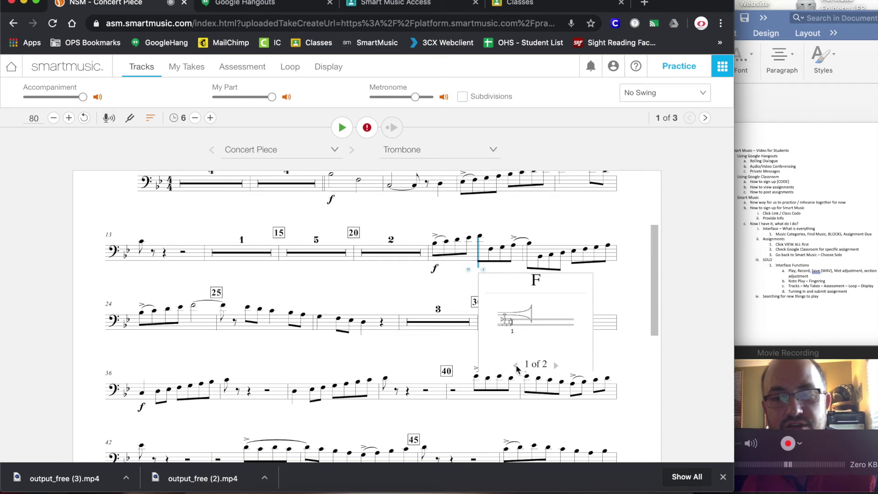
{"action": "left_click", "coordinate": [455, 298]}
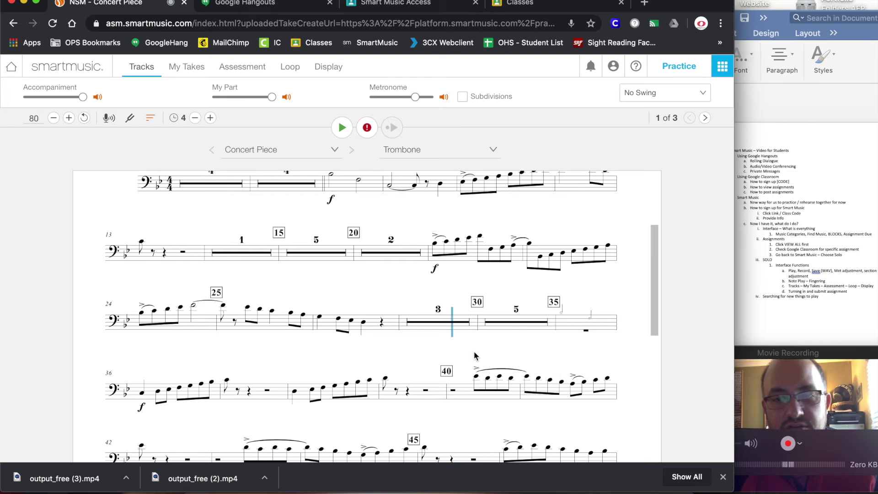
Show the trombone slide position for the accented note in measure 44, close the chart and return to the start of the piece.
{"action": "scroll", "coordinate": [388, 344], "scroll_direction": "down", "scroll_amount": 2}
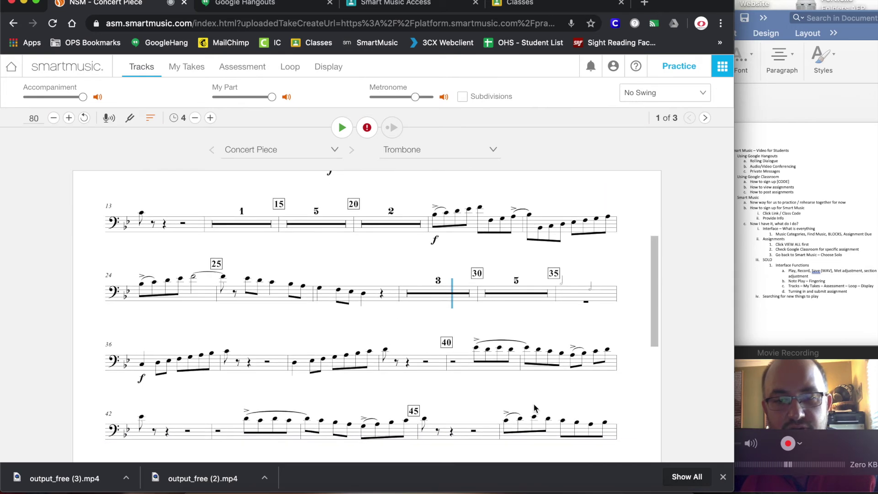
{"action": "left_click", "coordinate": [363, 430]}
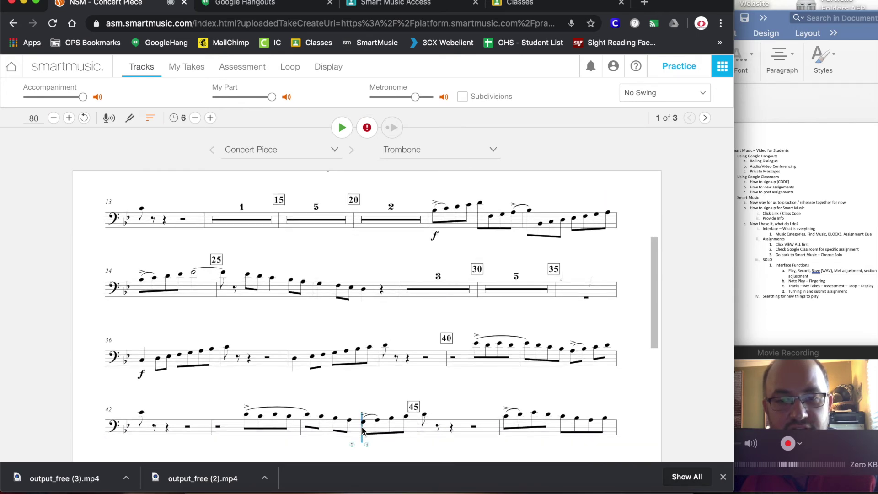
{"action": "left_click", "coordinate": [365, 434]}
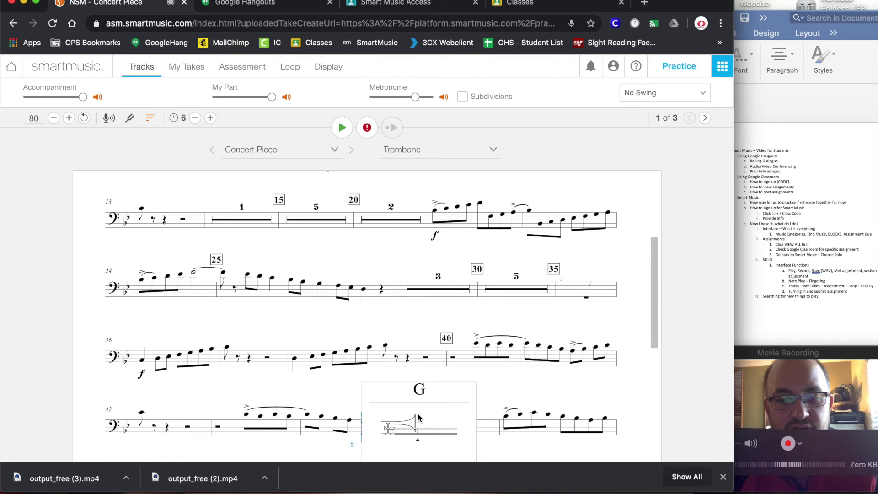
{"action": "left_click", "coordinate": [519, 394]}
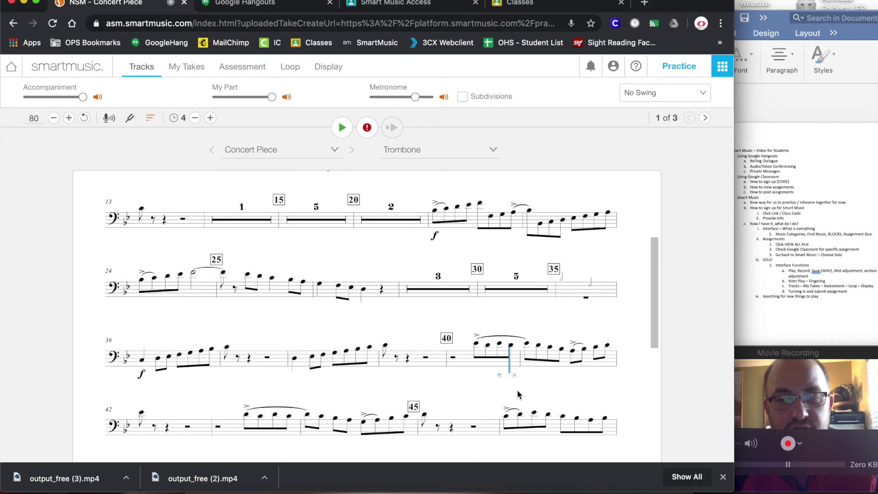
{"action": "scroll", "coordinate": [495, 300], "scroll_direction": "up", "scroll_amount": 10}
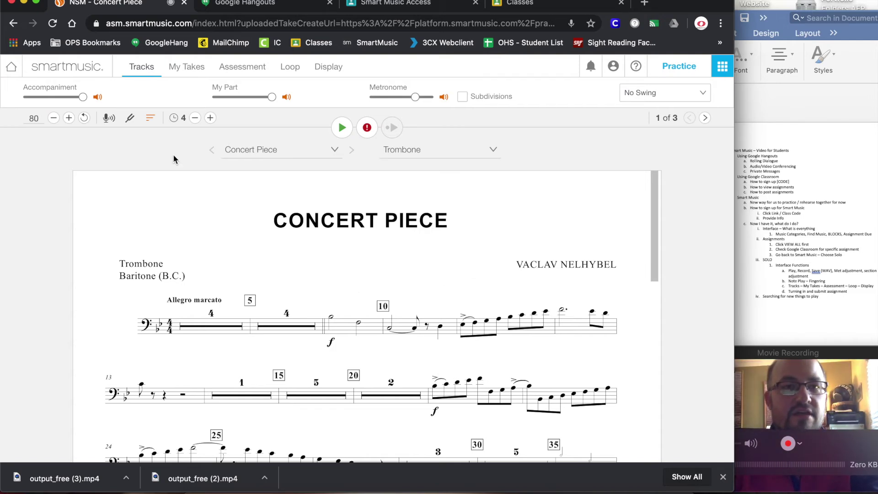
Look through the My Takes and Assessment options and open the Loop options.
{"action": "left_click", "coordinate": [191, 74]}
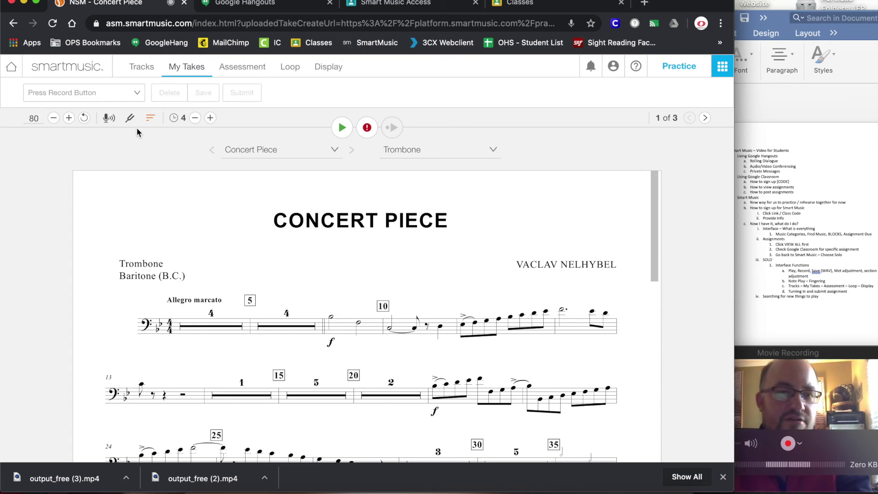
{"action": "left_click", "coordinate": [237, 73]}
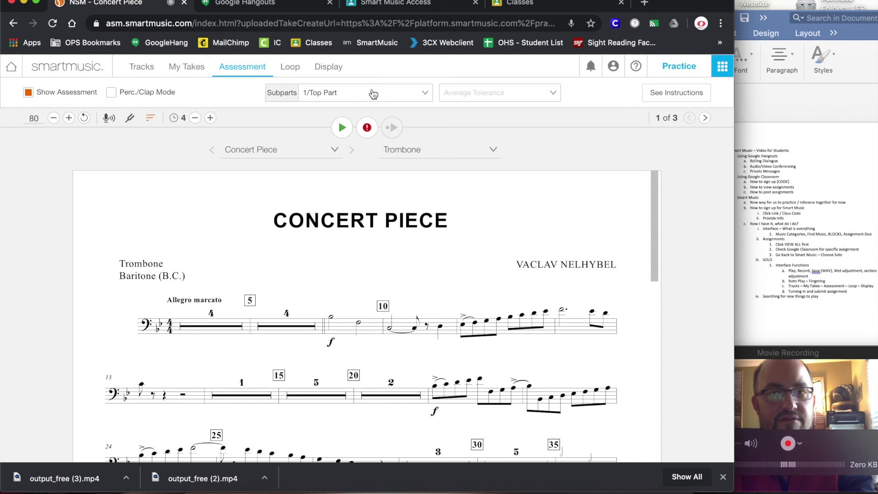
{"action": "left_click", "coordinate": [295, 68]}
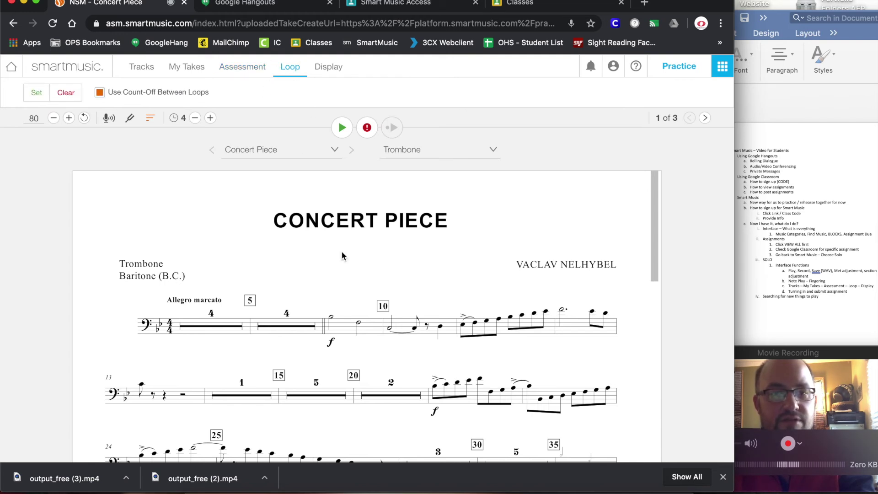
Place the cursor at the first note of measure 122 on the second page and set a loop there.
{"action": "scroll", "coordinate": [341, 251], "scroll_direction": "down", "scroll_amount": 10}
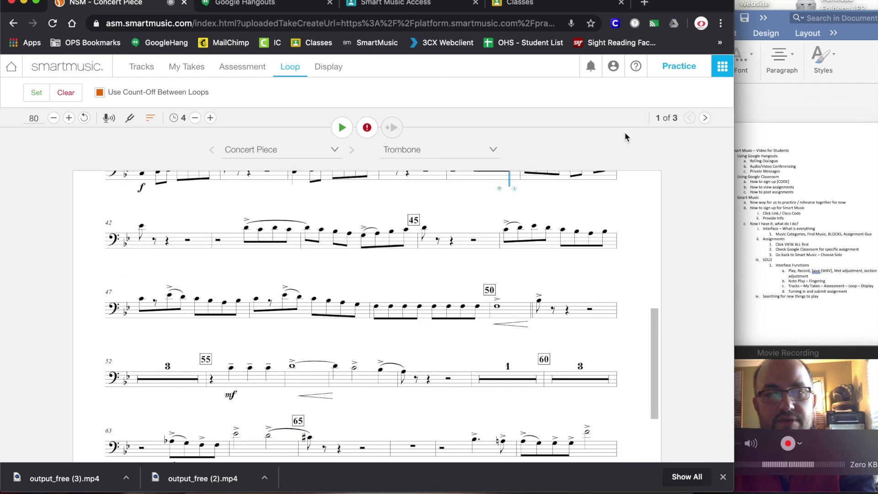
{"action": "left_click", "coordinate": [704, 118]}
{"action": "scroll", "coordinate": [350, 309], "scroll_direction": "down", "scroll_amount": 5}
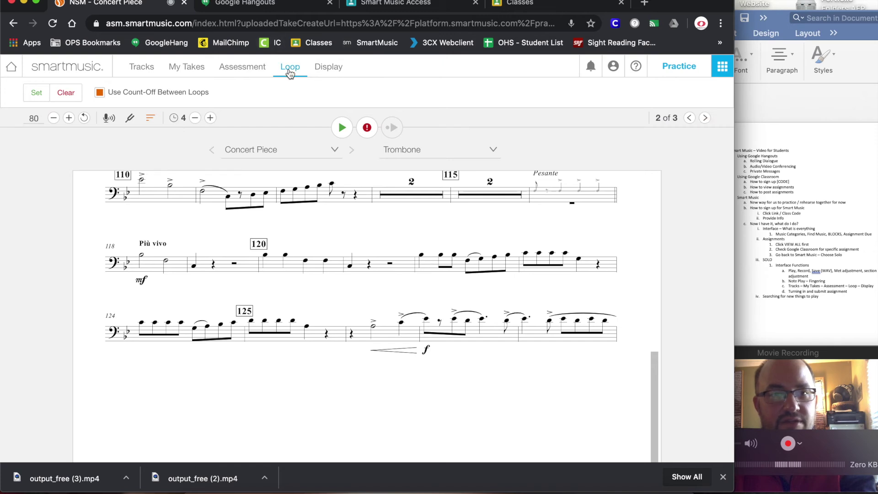
{"action": "left_click", "coordinate": [417, 258]}
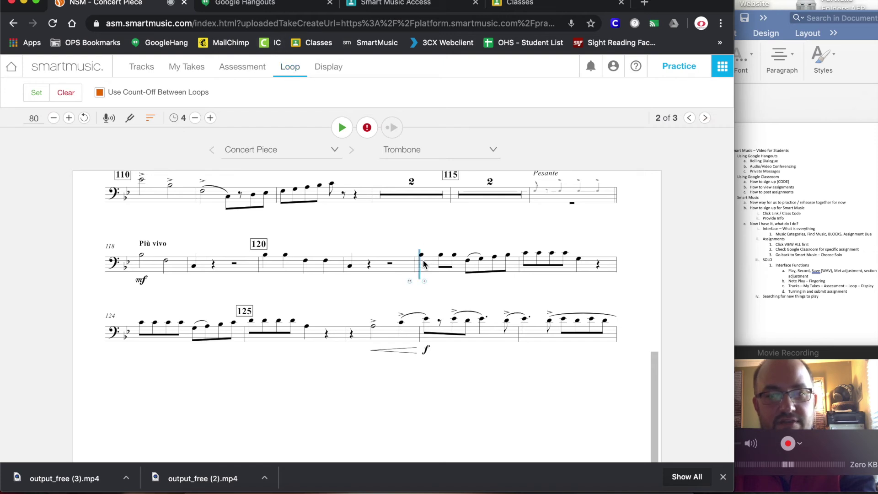
{"action": "left_click", "coordinate": [250, 329]}
{"action": "left_click", "coordinate": [423, 262]}
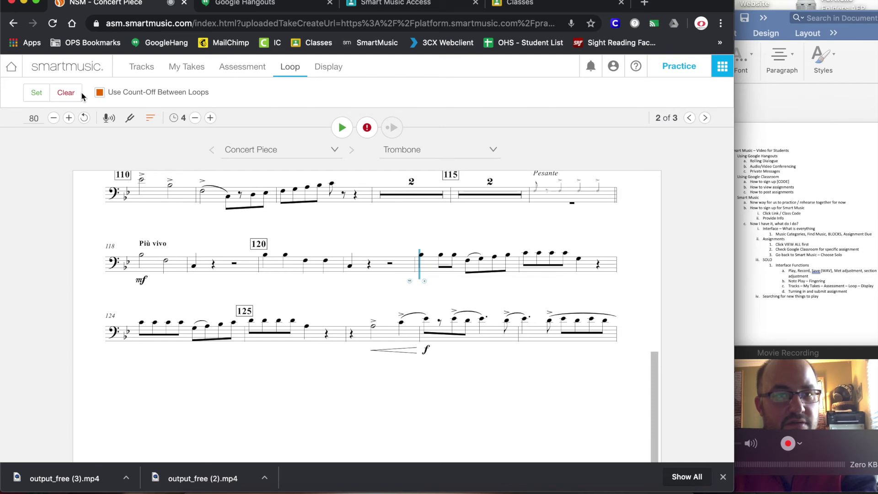
{"action": "left_click", "coordinate": [38, 93]}
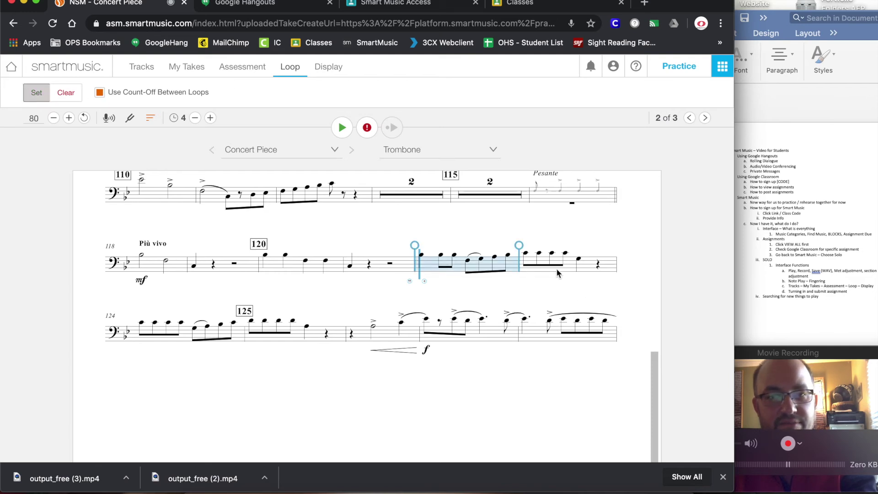
Extend the loop's end to the end of measure 128 and move its start to the accented half note in measure 126.
{"action": "left_click", "coordinate": [251, 323]}
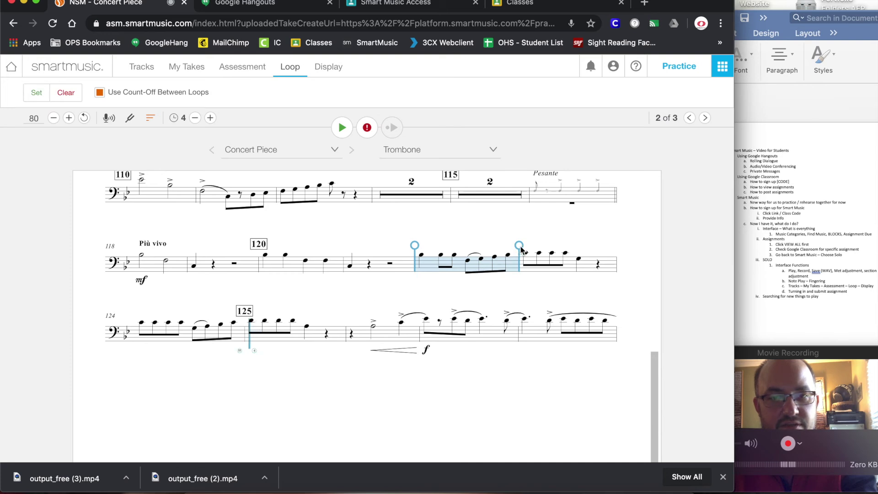
{"action": "mouse_move", "coordinate": [520, 250]}
{"action": "left_mouse_down"}
{"action": "mouse_move", "coordinate": [635, 253]}
{"action": "mouse_move", "coordinate": [494, 381]}
{"action": "mouse_move", "coordinate": [250, 354]}
{"action": "mouse_move", "coordinate": [249, 344]}
{"action": "left_mouse_up"}
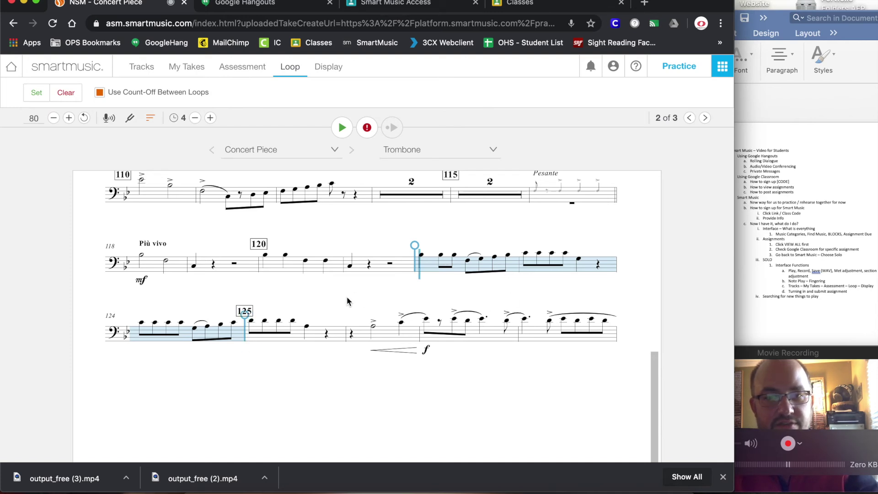
{"action": "left_click", "coordinate": [423, 326]}
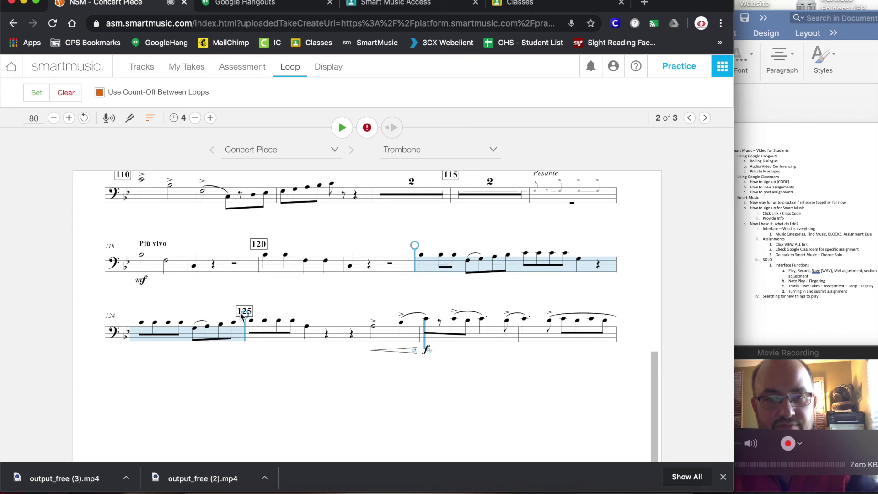
{"action": "left_click_drag", "start_coordinate": [246, 315], "coordinate": [610, 325]}
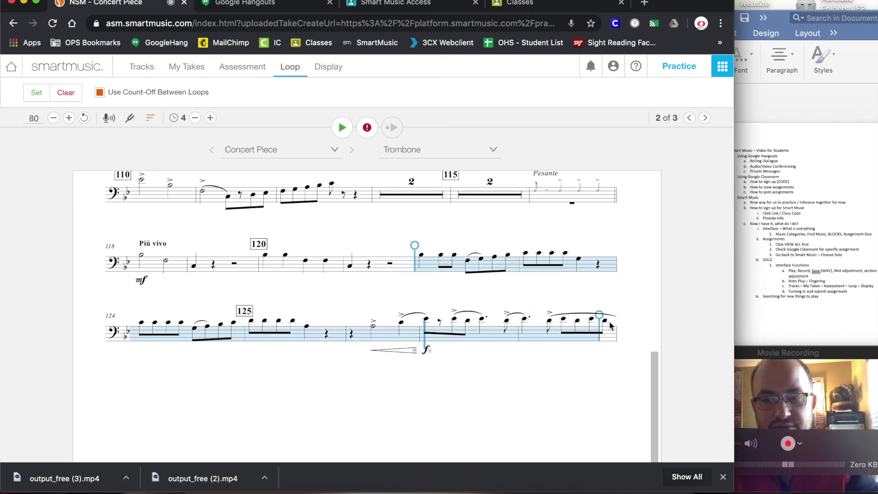
{"action": "mouse_move", "coordinate": [414, 245]}
{"action": "left_mouse_down"}
{"action": "mouse_move", "coordinate": [404, 245]}
{"action": "mouse_move", "coordinate": [400, 316]}
{"action": "mouse_move", "coordinate": [349, 326]}
{"action": "mouse_move", "coordinate": [371, 326]}
{"action": "left_mouse_up"}
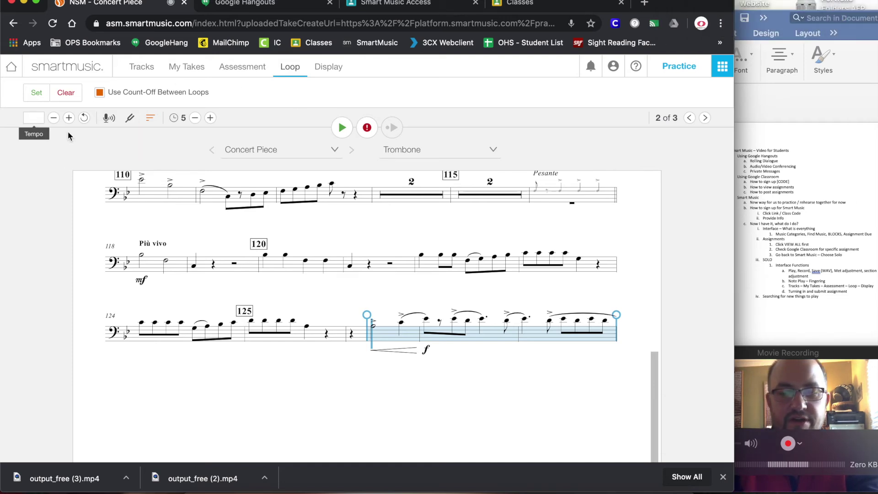
Set the tempo to 132, listen to the looped passage and stop playback.
{"action": "type", "text": "132"}
{"action": "key", "text": "Return"}
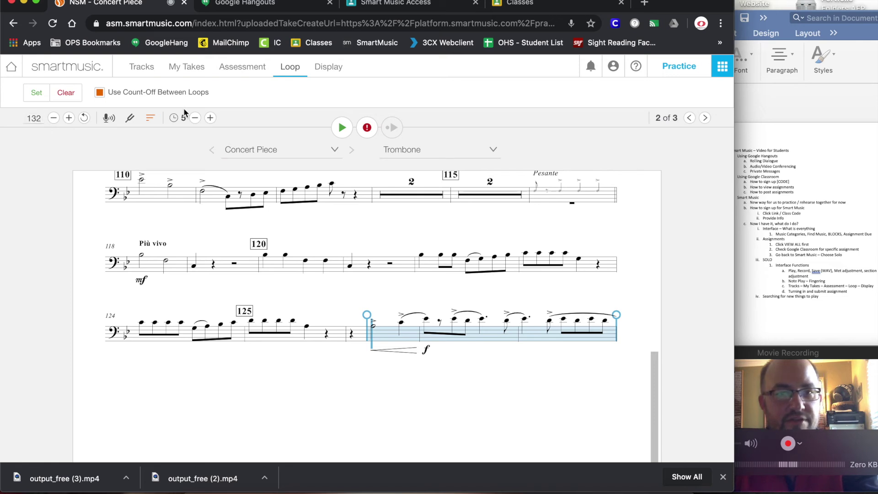
{"action": "left_click", "coordinate": [342, 129]}
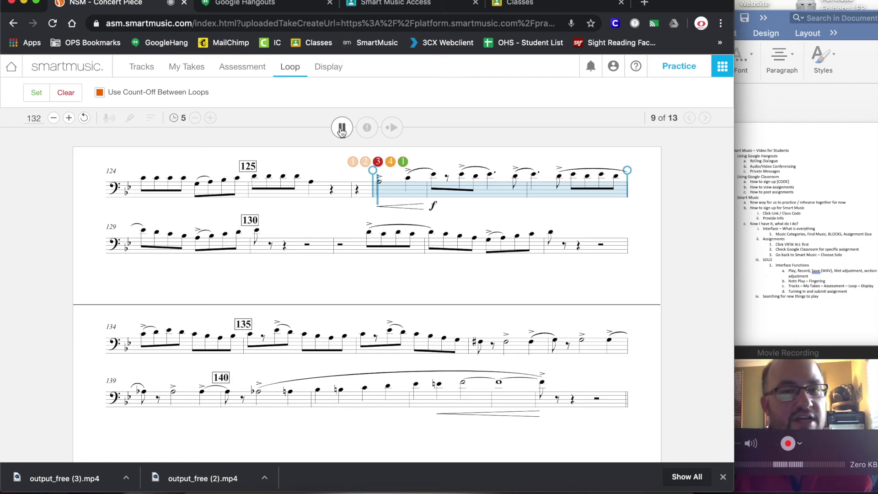
{"action": "left_click", "coordinate": [341, 129]}
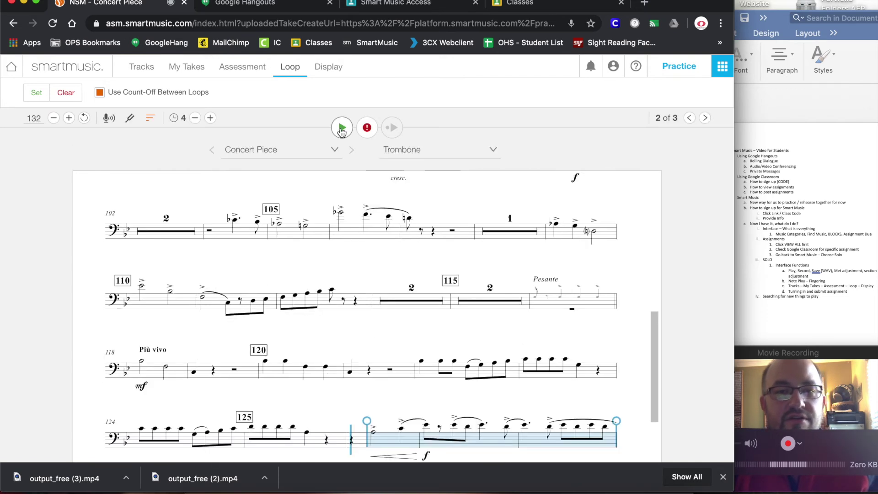
Place the playback cursor on the quarter rest in measure 121, ahead of the looped passage.
{"action": "scroll", "coordinate": [410, 322], "scroll_direction": "down", "scroll_amount": 3}
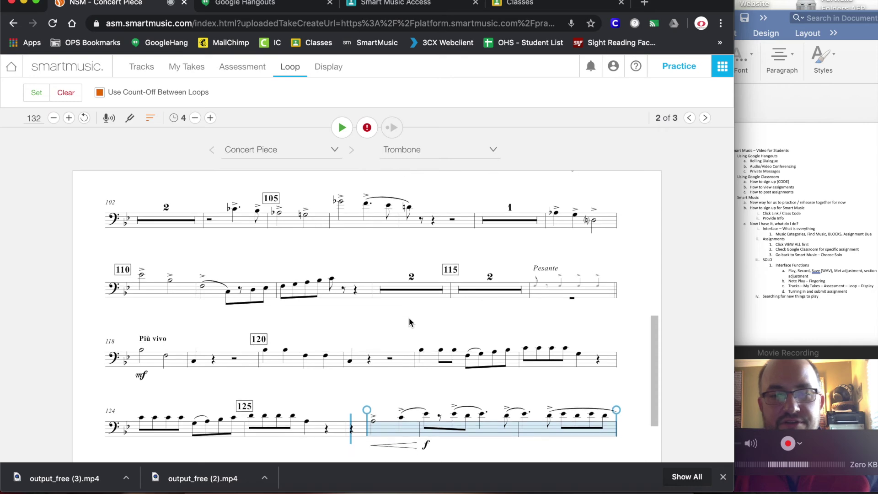
{"action": "scroll", "coordinate": [409, 322], "scroll_direction": "down", "scroll_amount": 3}
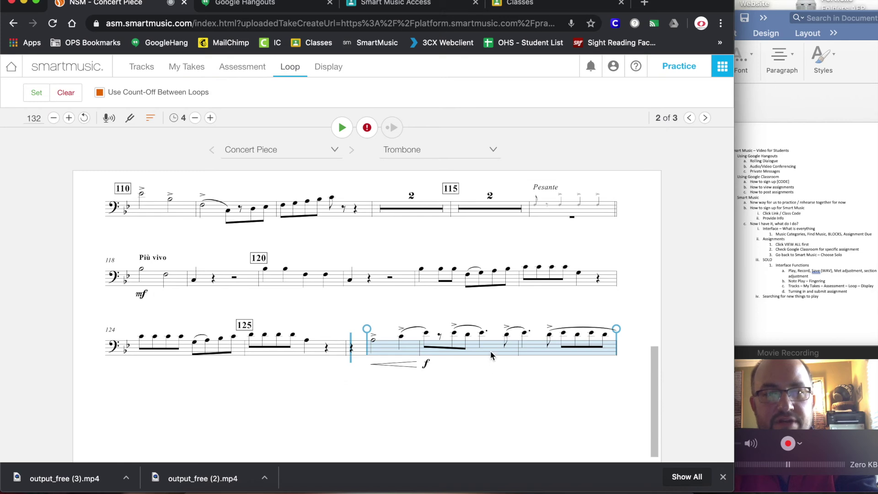
{"action": "left_click", "coordinate": [369, 311]}
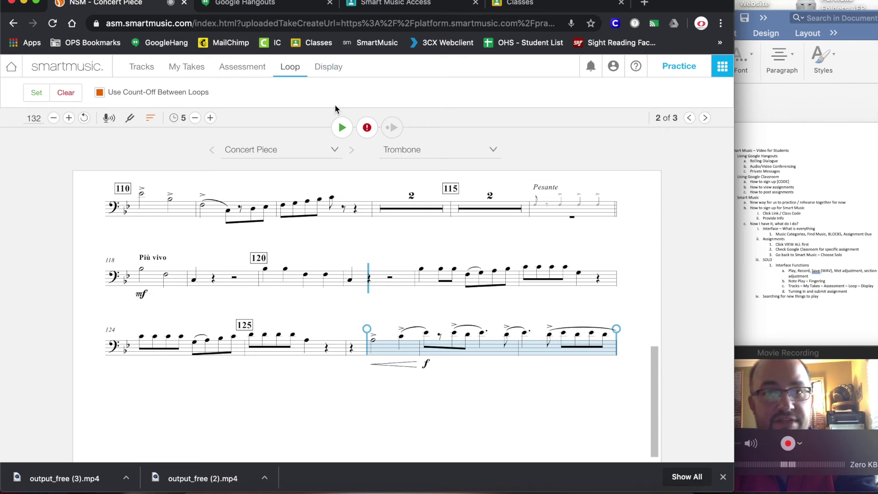
Open the Display options and return to the top of the first page of Concert Piece.
{"action": "left_click", "coordinate": [331, 69]}
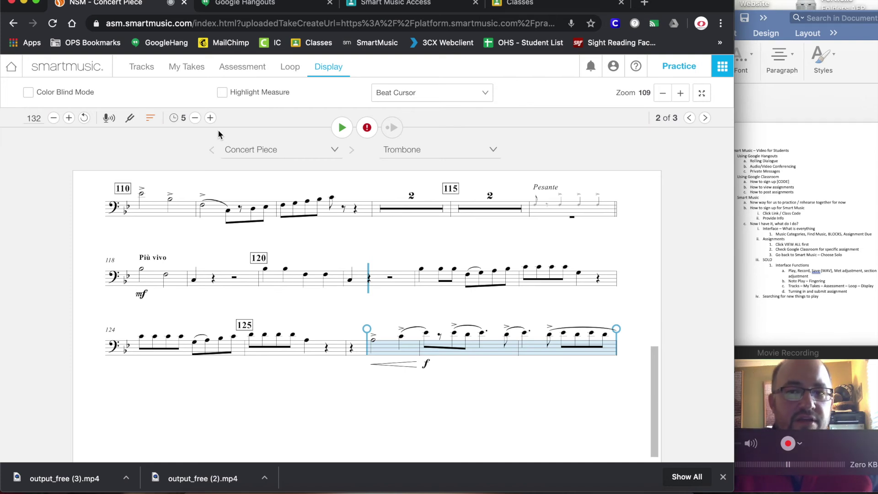
{"action": "left_click", "coordinate": [689, 119]}
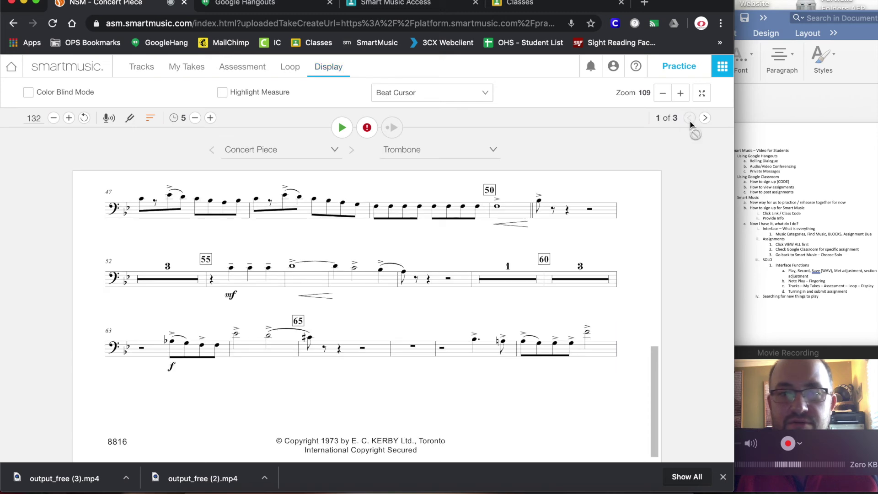
{"action": "scroll", "coordinate": [515, 309], "scroll_direction": "up", "scroll_amount": 10}
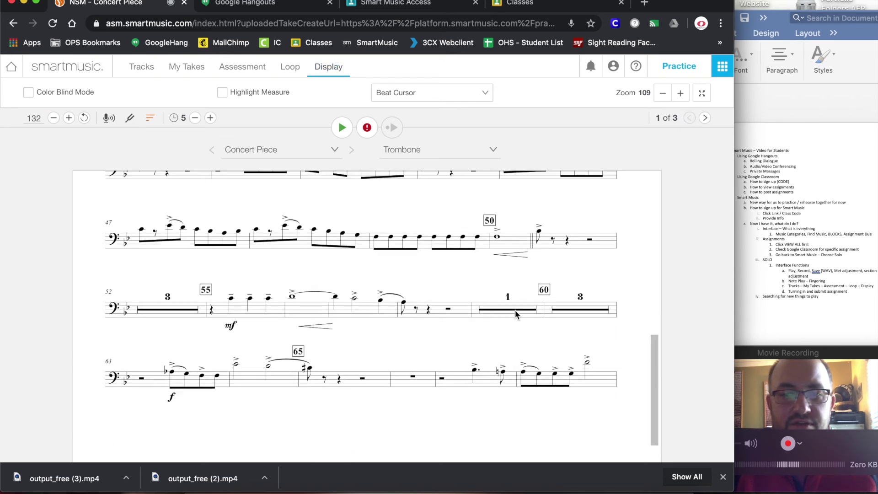
{"action": "scroll", "coordinate": [515, 313], "scroll_direction": "down", "scroll_amount": 2}
{"action": "scroll", "coordinate": [514, 312], "scroll_direction": "up", "scroll_amount": 1}
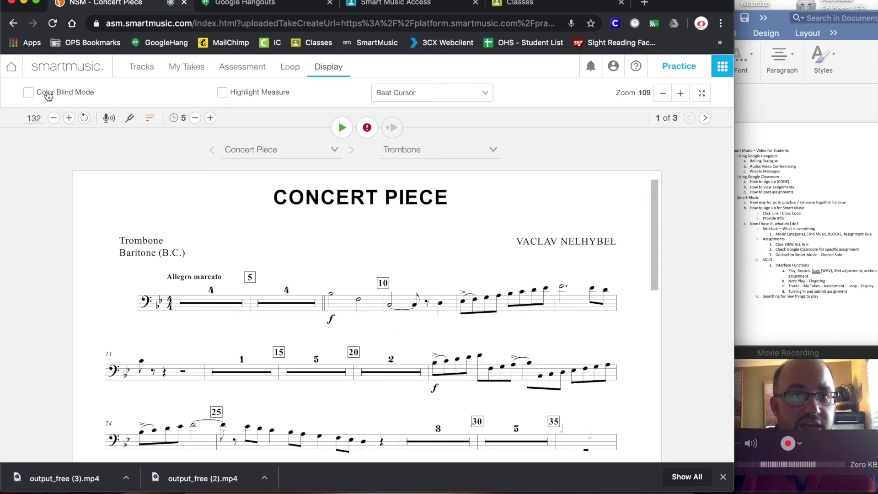
Record a take from the start of the piece, continuing anyway with My Part active, and stop it during the rests after measure 15.
{"action": "left_click", "coordinate": [152, 72]}
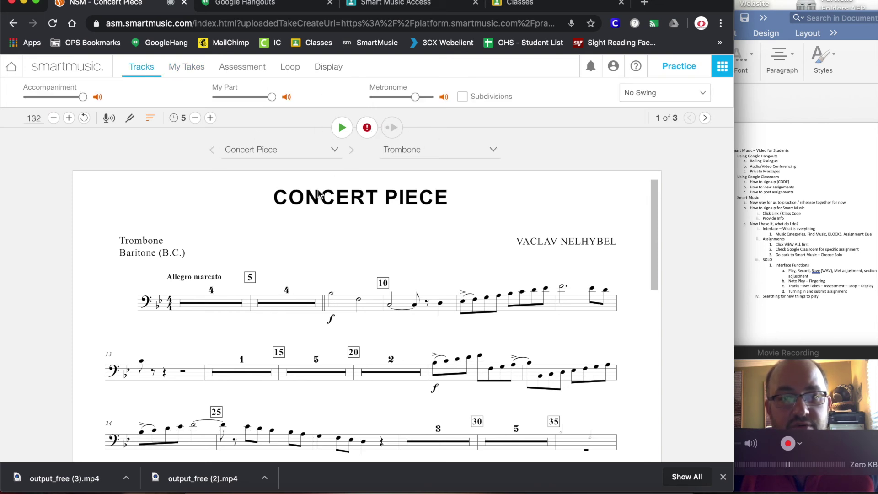
{"action": "left_click", "coordinate": [188, 302]}
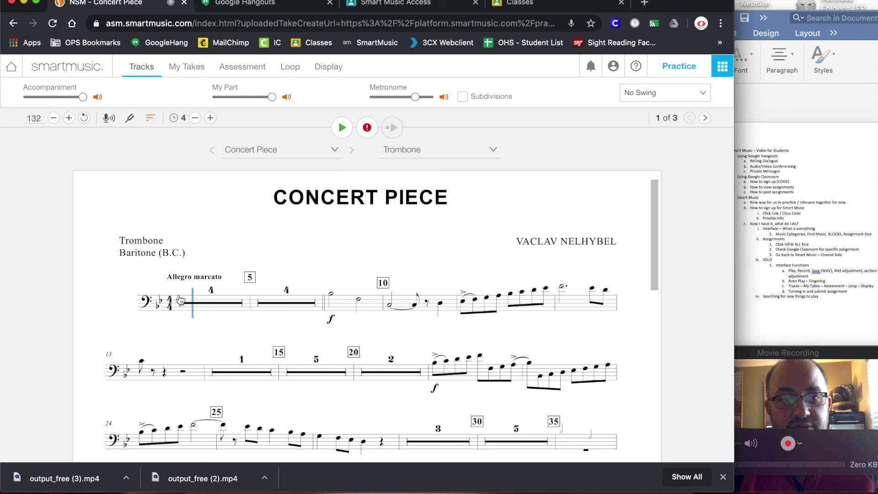
{"action": "left_click", "coordinate": [367, 128]}
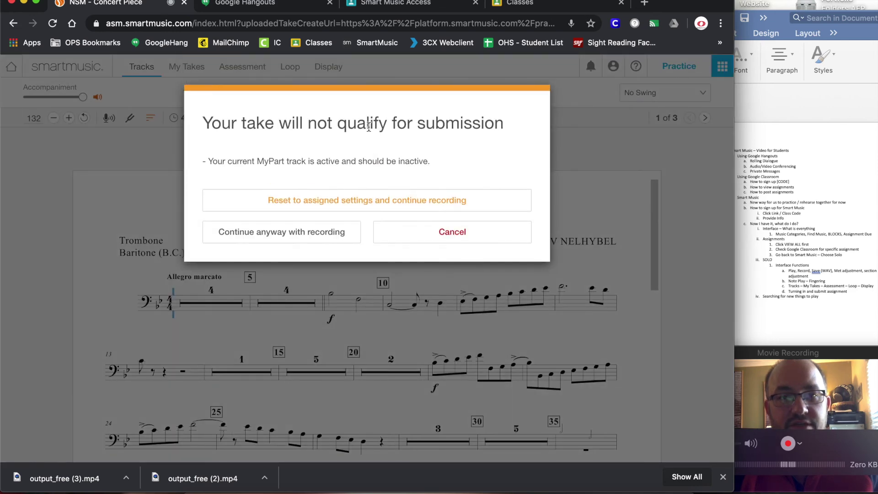
{"action": "left_click", "coordinate": [323, 237]}
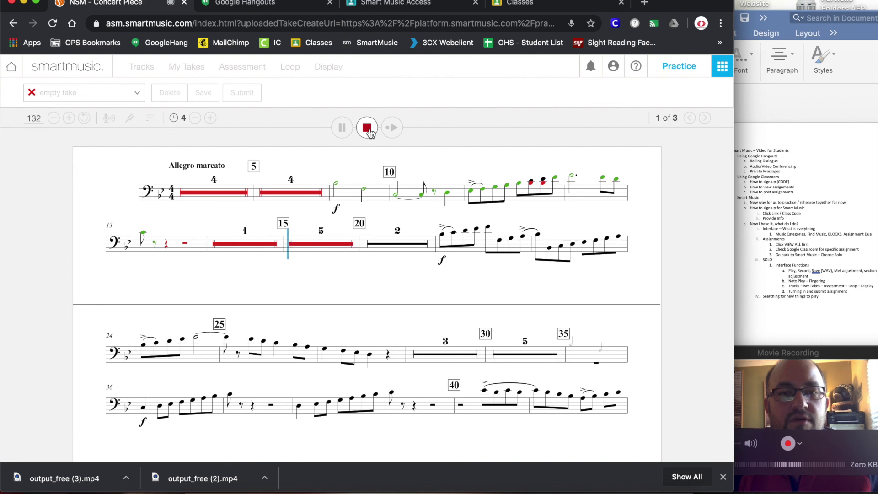
{"action": "left_click", "coordinate": [368, 128]}
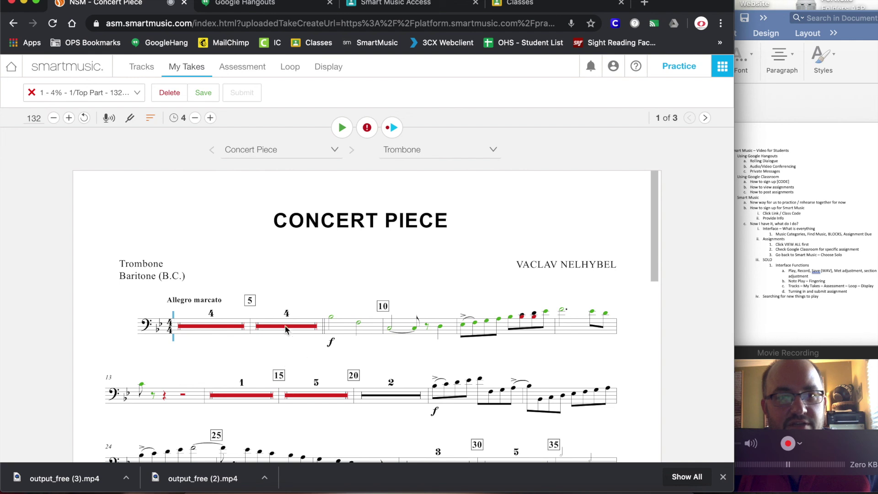
Examine the recorded take's options and its color-marked notes in the score.
{"action": "left_click", "coordinate": [135, 93]}
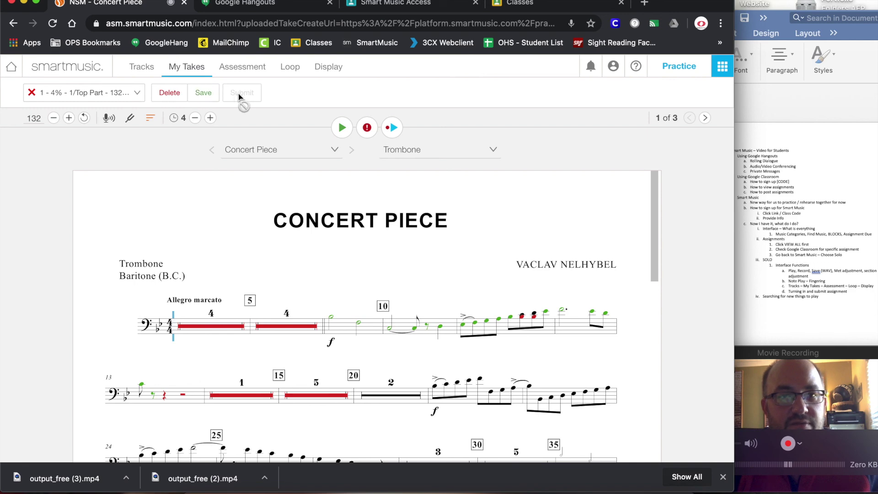
{"action": "scroll", "coordinate": [388, 351], "scroll_direction": "down", "scroll_amount": 5}
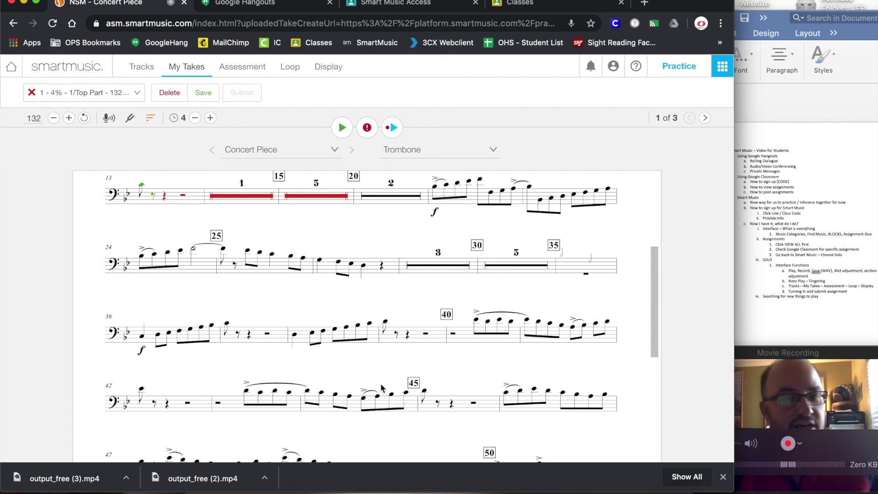
{"action": "scroll", "coordinate": [380, 388], "scroll_direction": "up", "scroll_amount": 5}
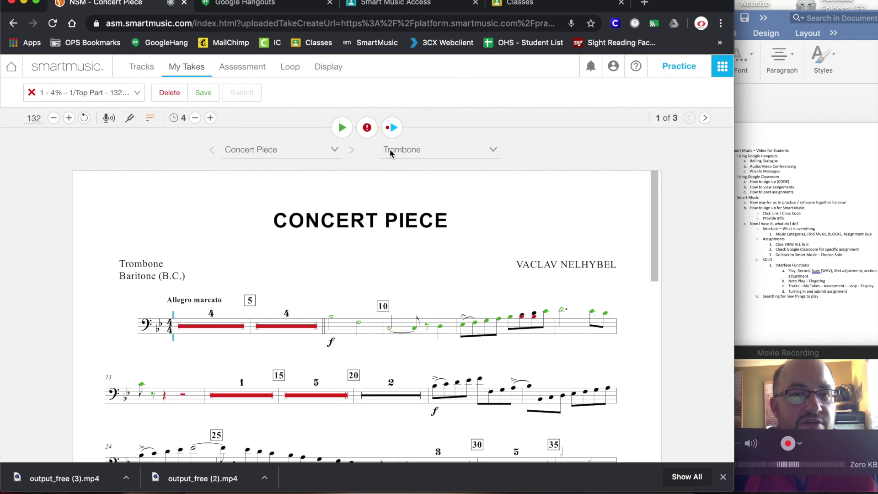
{"action": "scroll", "coordinate": [330, 370], "scroll_direction": "down", "scroll_amount": 2}
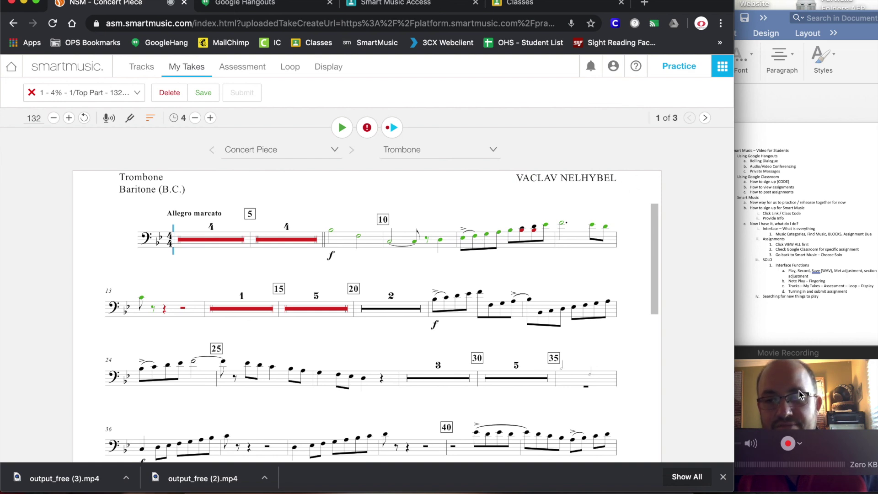
Enlarge the Movie Recording window to fill most of the screen and center it over the other windows.
{"action": "left_click_drag", "start_coordinate": [734, 346], "coordinate": [658, 346]}
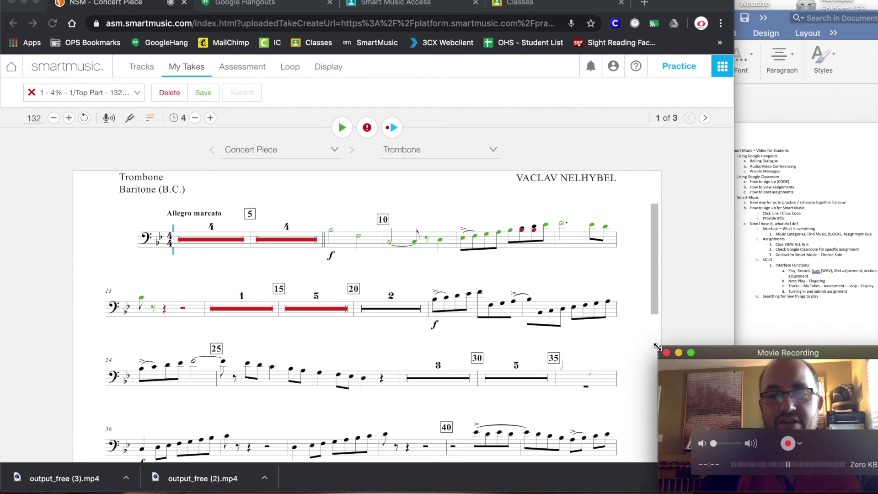
{"action": "left_click_drag", "start_coordinate": [657, 348], "coordinate": [3, 47]}
{"action": "left_click_drag", "start_coordinate": [271, 53], "coordinate": [190, 28]}
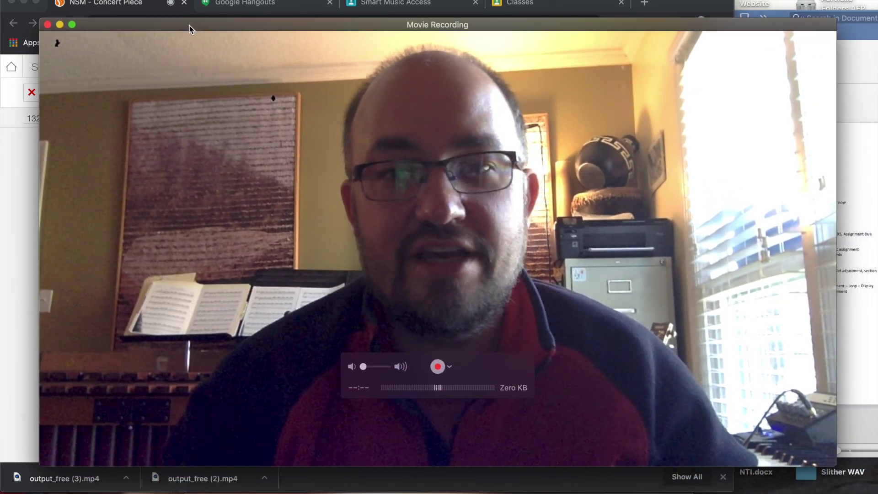